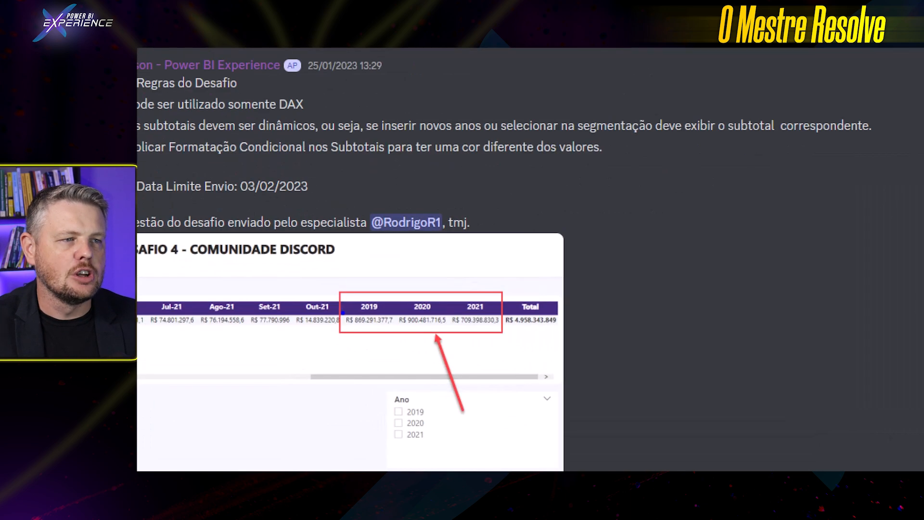
Switch to the solved challenge report in Power BI Desktop and examine the yearly subtotal columns at the end of the matrix
drag(349, 335, 484, 334)
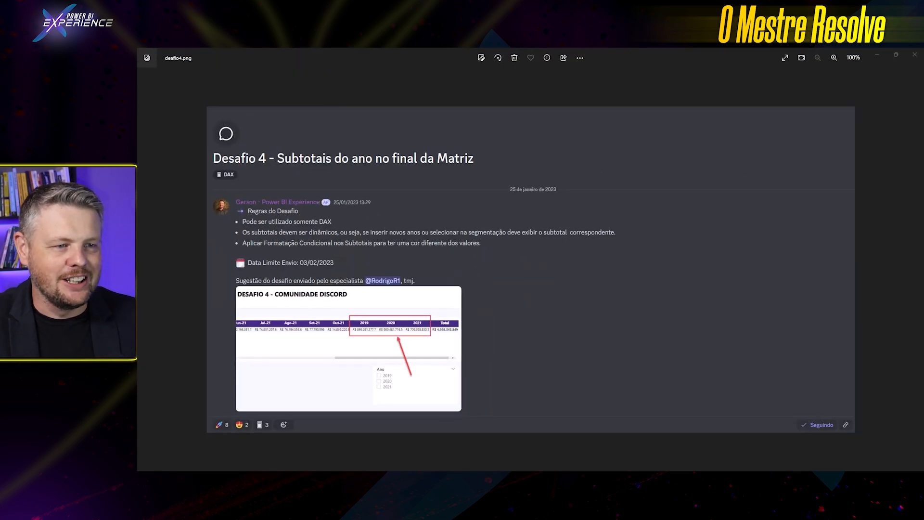
click(571, 453)
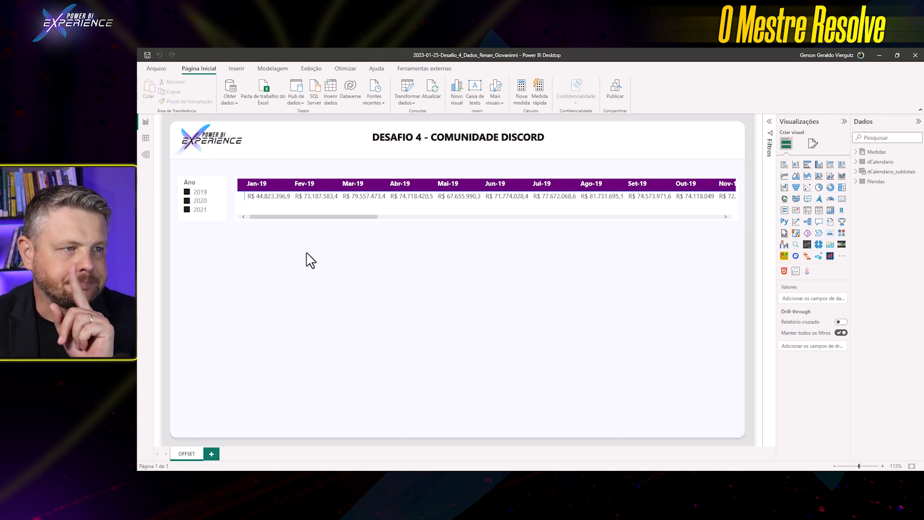
drag(313, 219, 660, 227)
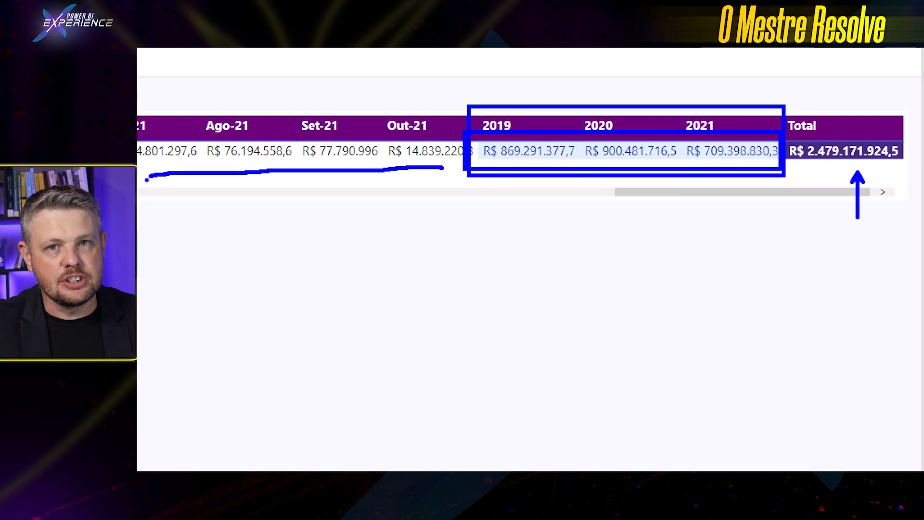
drag(514, 171, 628, 185)
mouse_move(306, 102)
mouse_down()
mouse_move(349, 166)
mouse_move(278, 110)
mouse_up()
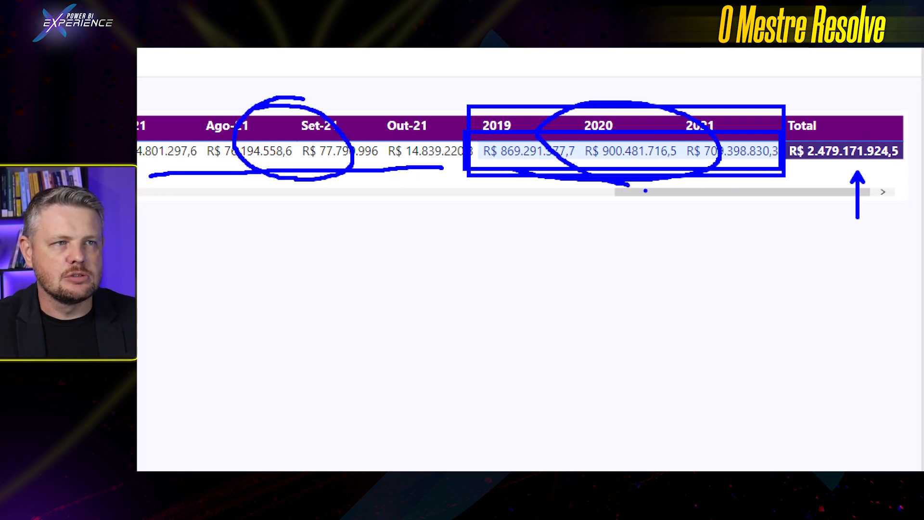
mouse_move(496, 172)
mouse_down()
mouse_move(741, 172)
mouse_move(598, 72)
mouse_move(553, 185)
mouse_up()
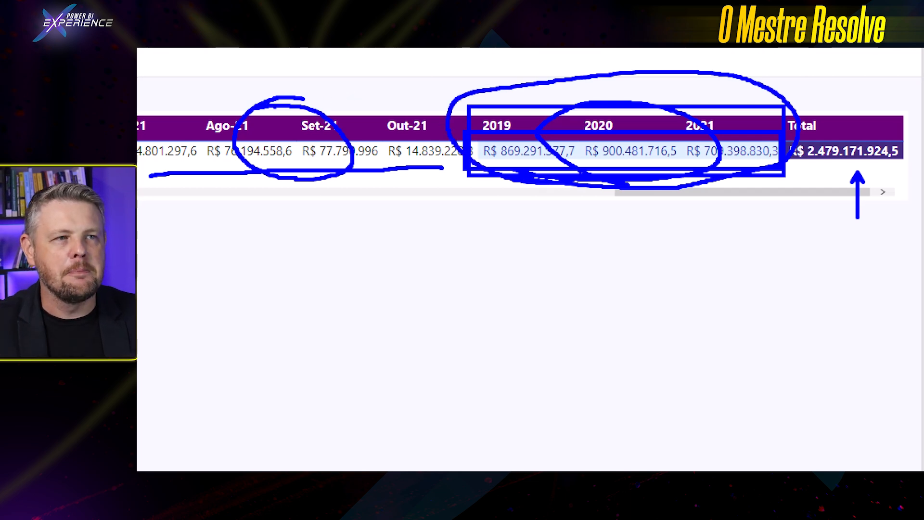
key(Escape)
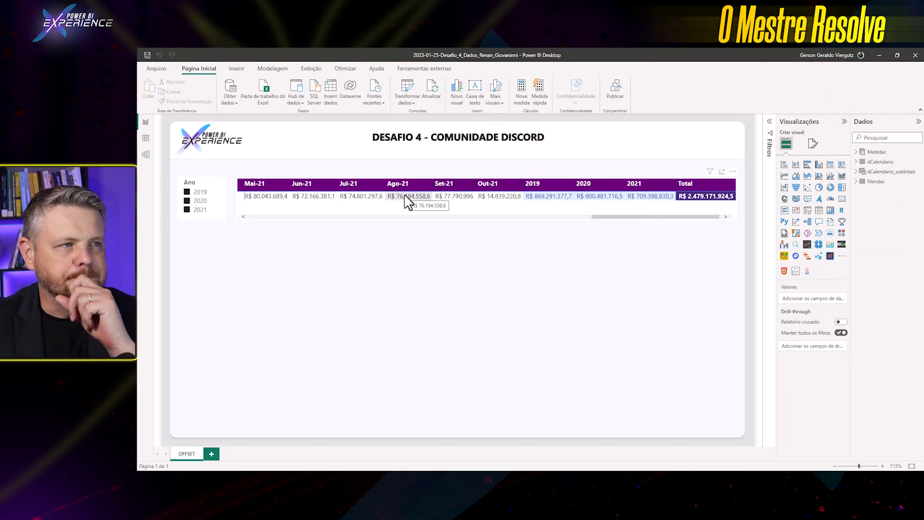
Filter the report to 2019 and add 2020, checking the matrix's subtotal columns for each selection
click(197, 193)
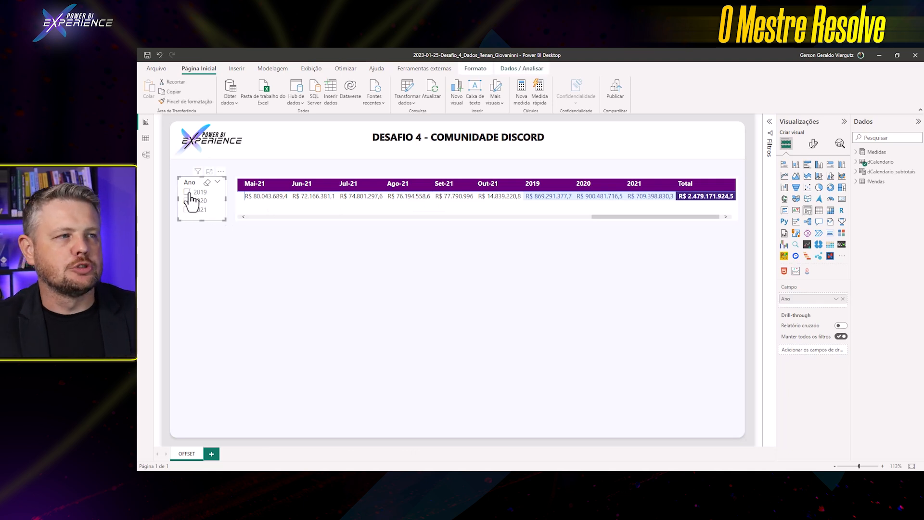
drag(570, 225, 515, 209)
drag(585, 177, 611, 175)
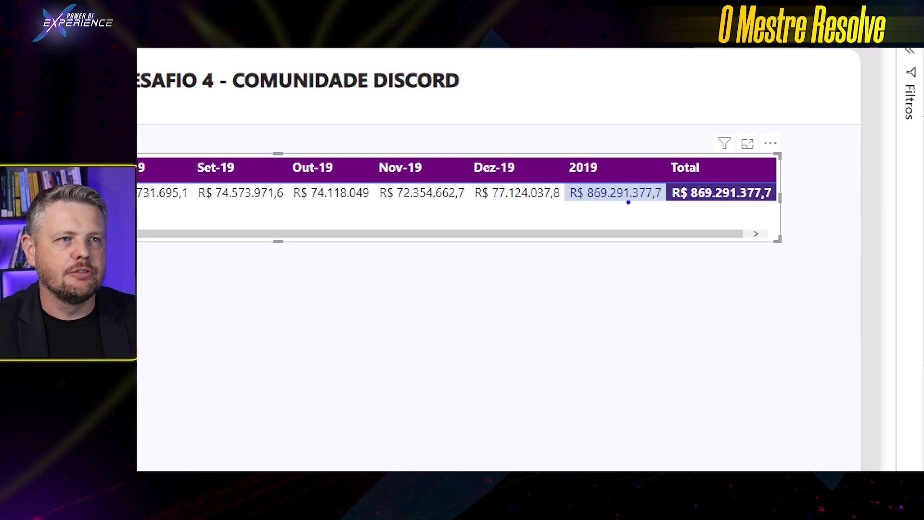
mouse_move(640, 217)
mouse_down()
mouse_move(527, 186)
mouse_move(649, 224)
mouse_up()
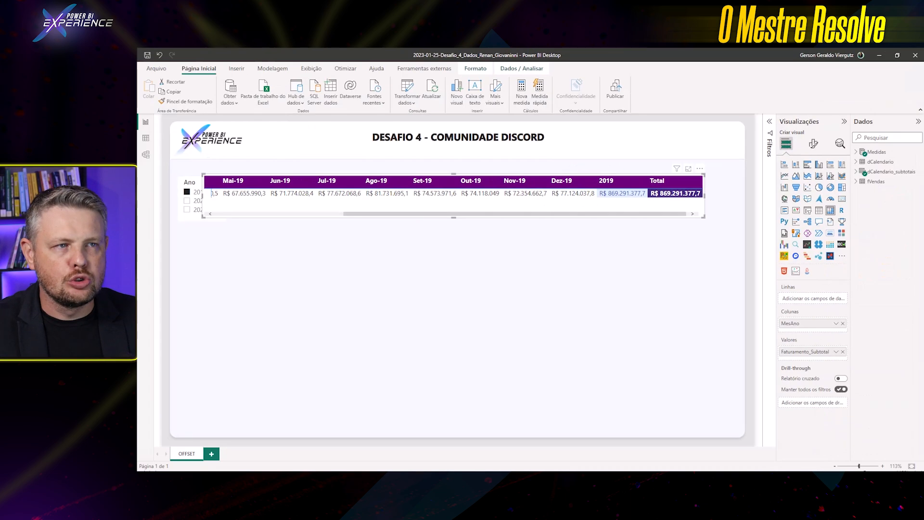
click(188, 202)
drag(419, 213, 667, 214)
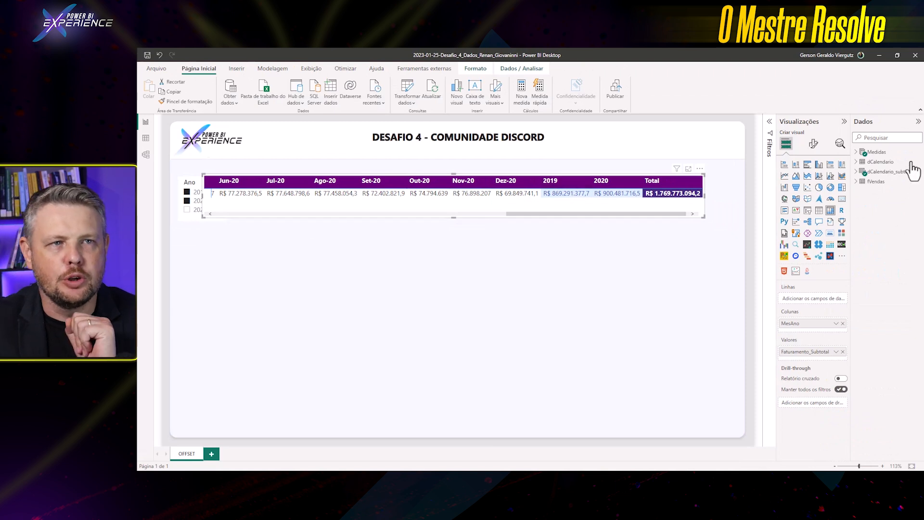
Show the matrix as an enlarged clustered column chart filtered to 2019 only
click(819, 164)
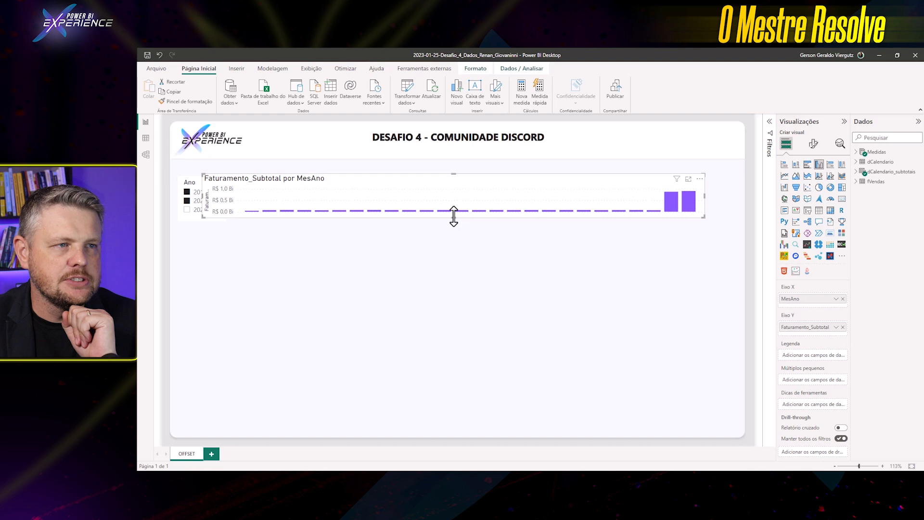
drag(453, 218, 456, 303)
drag(460, 352, 462, 366)
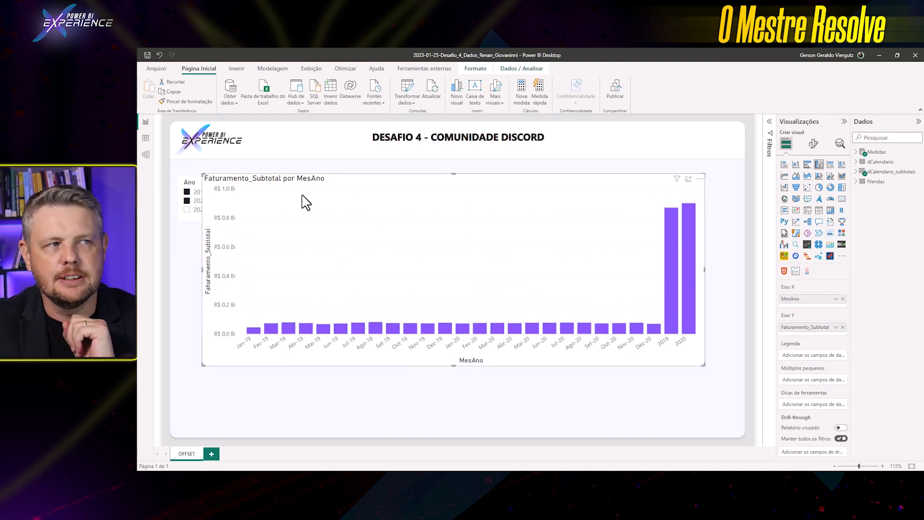
click(188, 197)
click(188, 192)
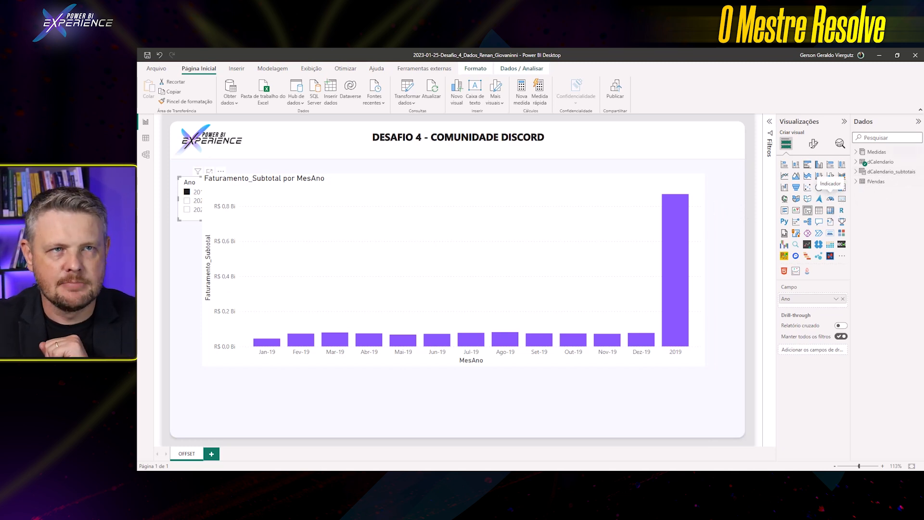
Switch to the Desafio 4_Dados report and view the formula of the Faturamento measure
click(879, 56)
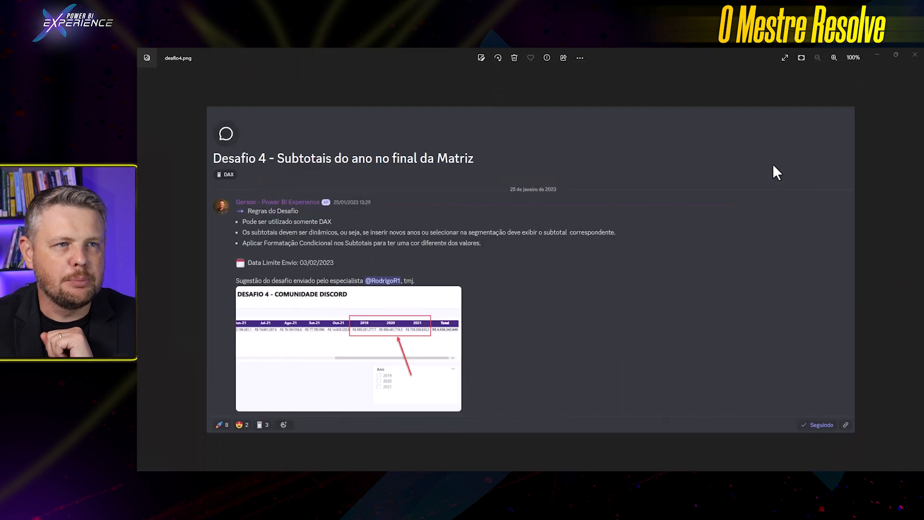
mouse_move(546, 479)
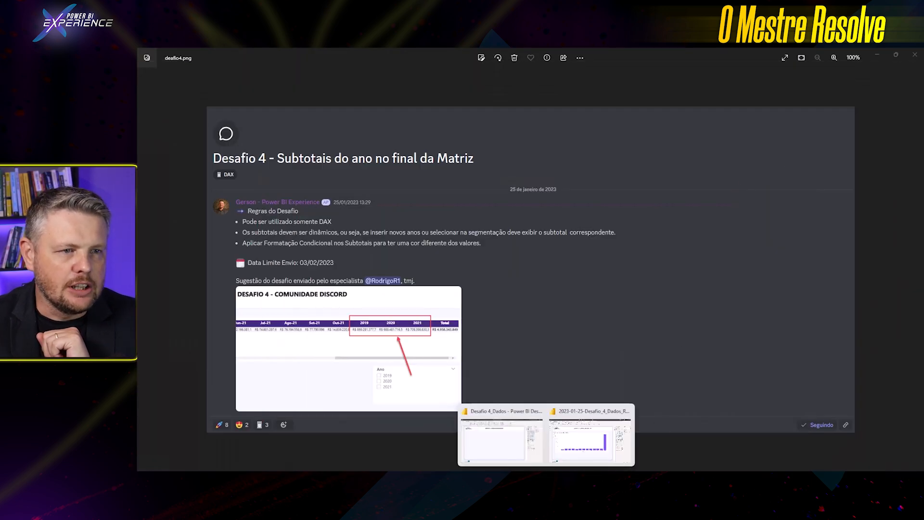
click(513, 461)
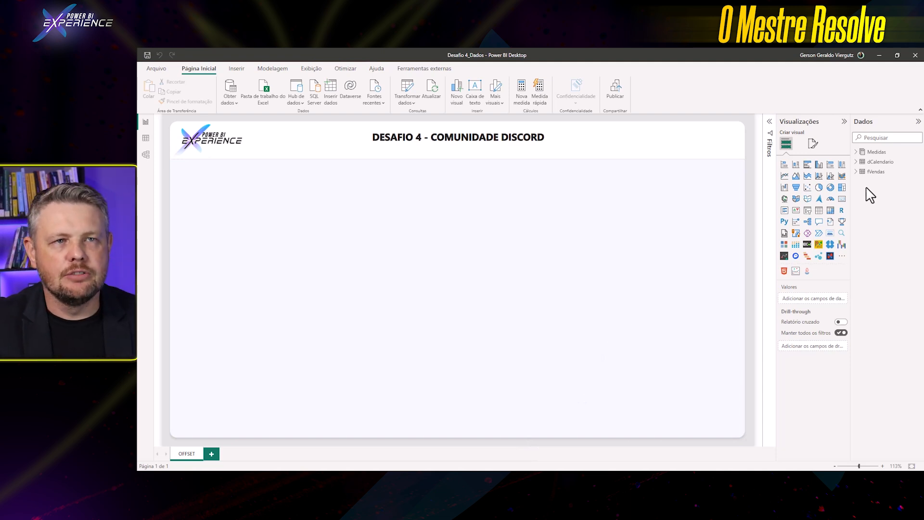
click(874, 152)
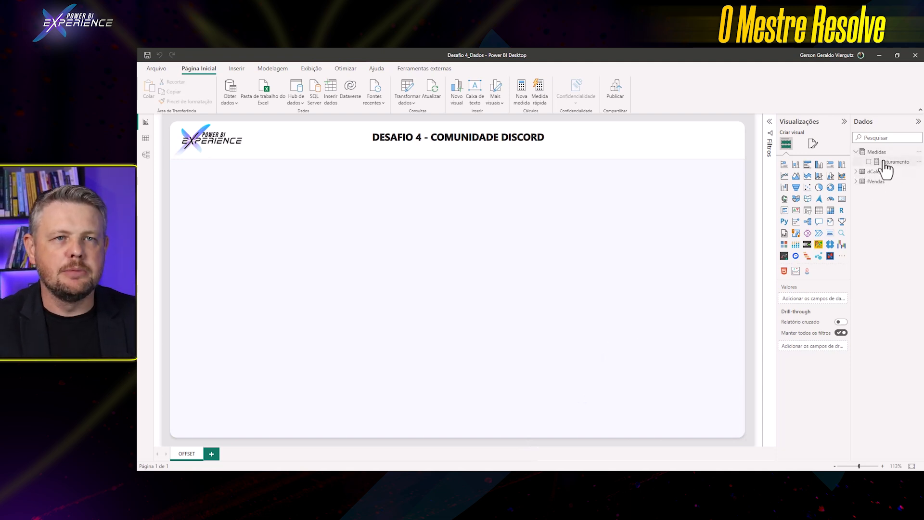
click(892, 162)
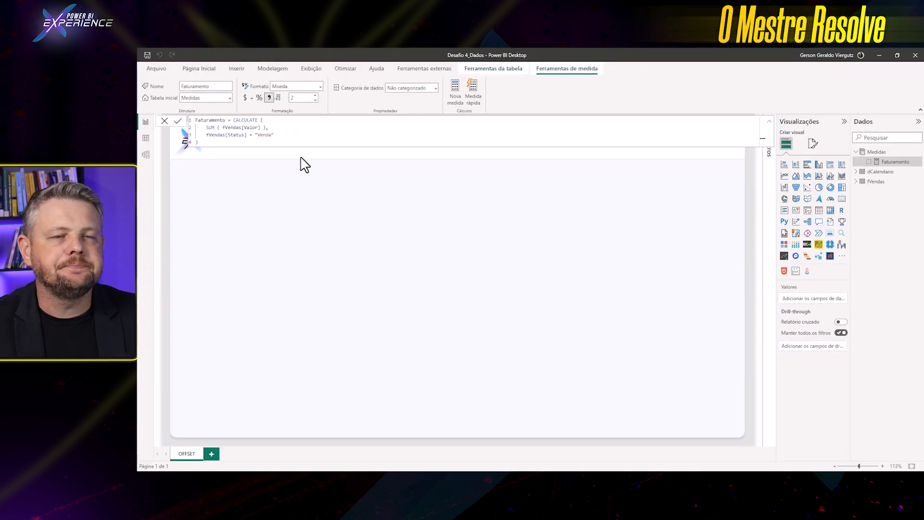
Create a calculated table named AuxdCalendario
click(876, 183)
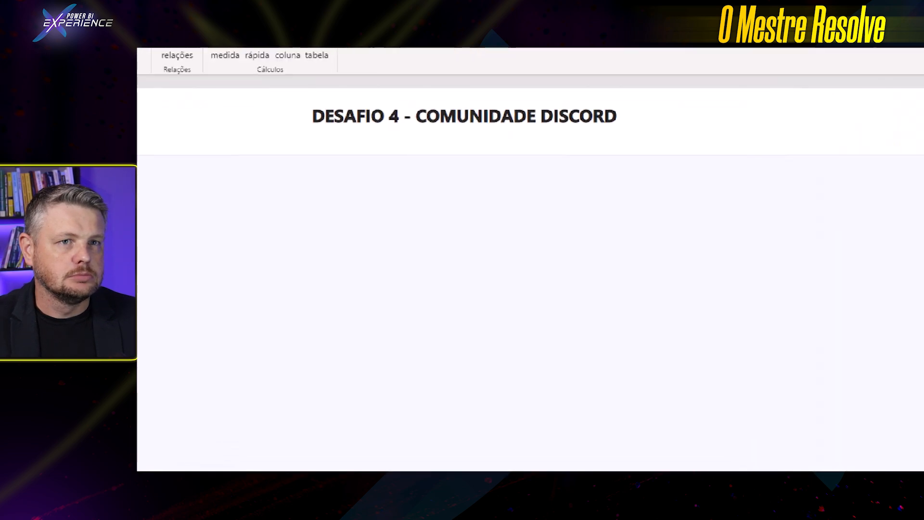
click(875, 172)
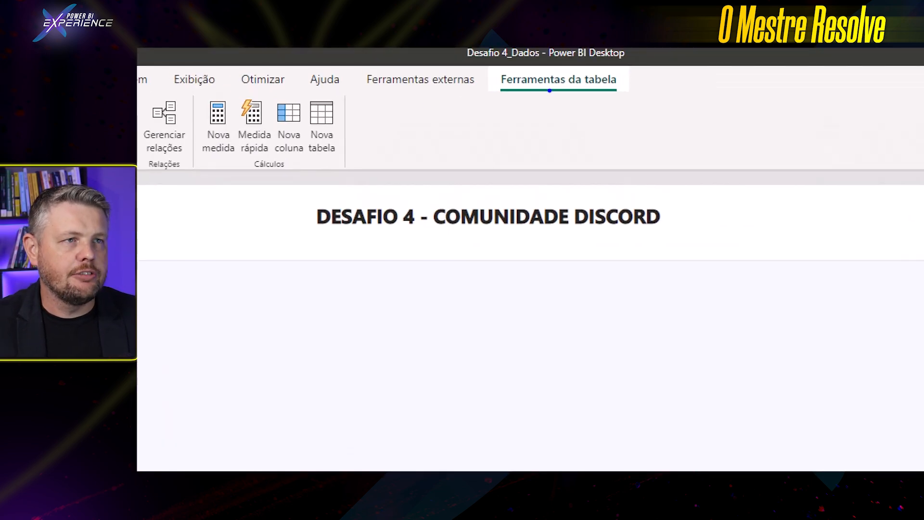
drag(339, 139, 426, 199)
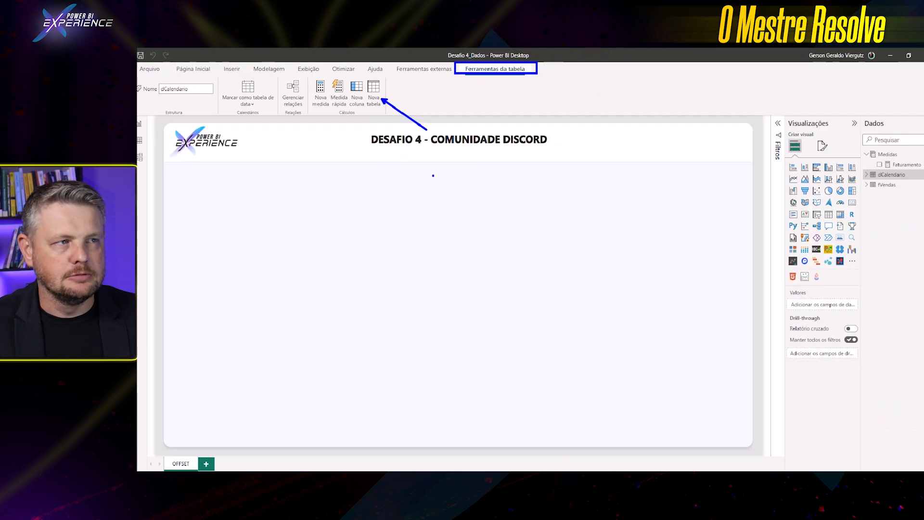
click(375, 102)
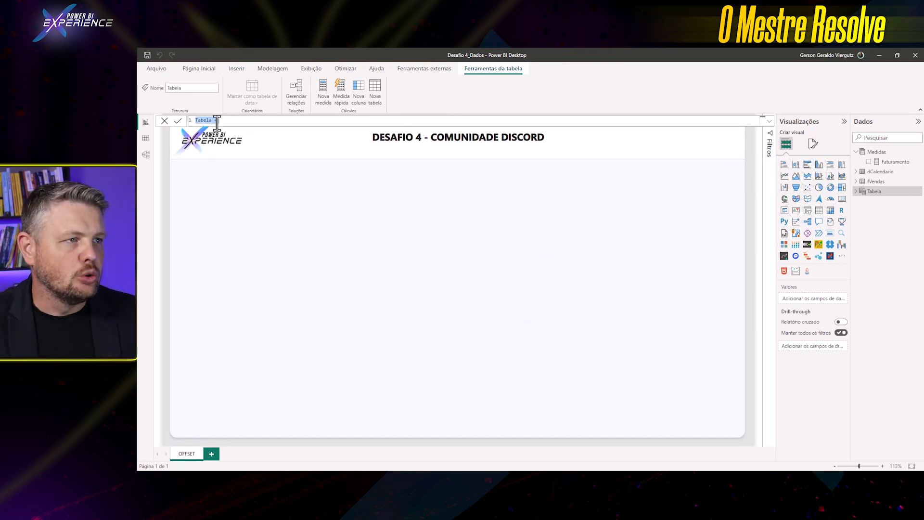
drag(212, 120, 191, 122)
text(Aux)
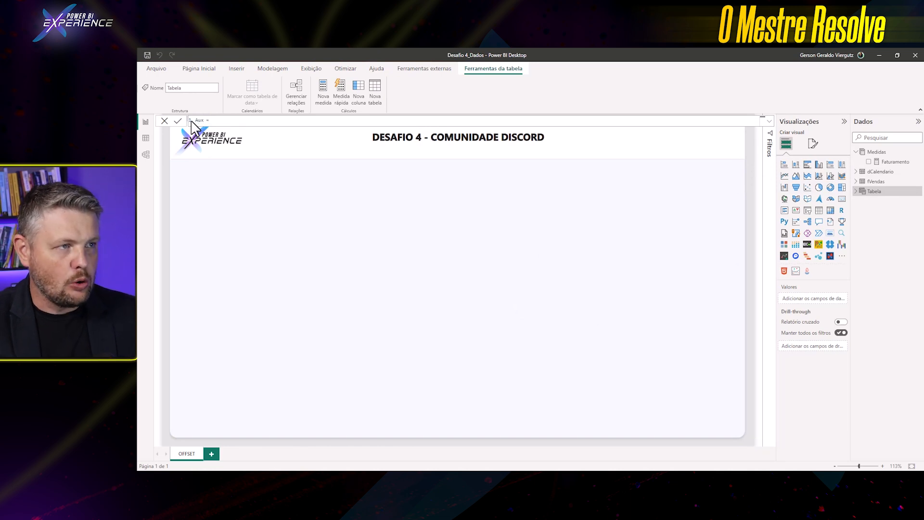
text(dCalendario)
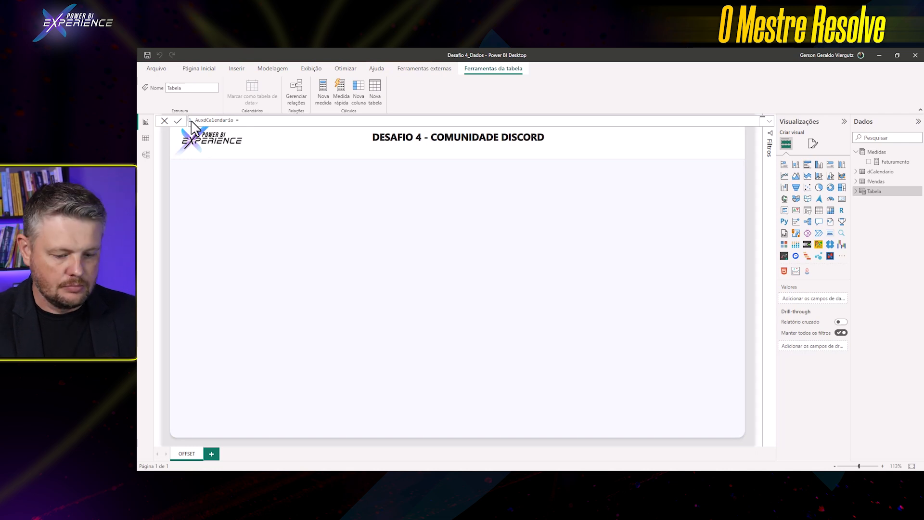
key(End)
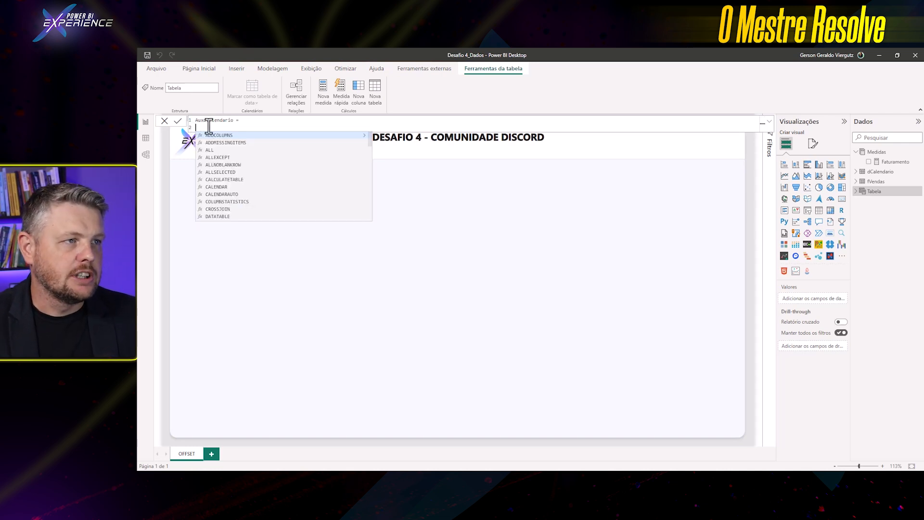
Declare the variable _Mes in the AuxdCalendario formula and begin its expression with ADDCOLUMNS on a new line
key(shift+Return)
scroll(224, 128, up, 7)
scroll(225, 128, up, 3)
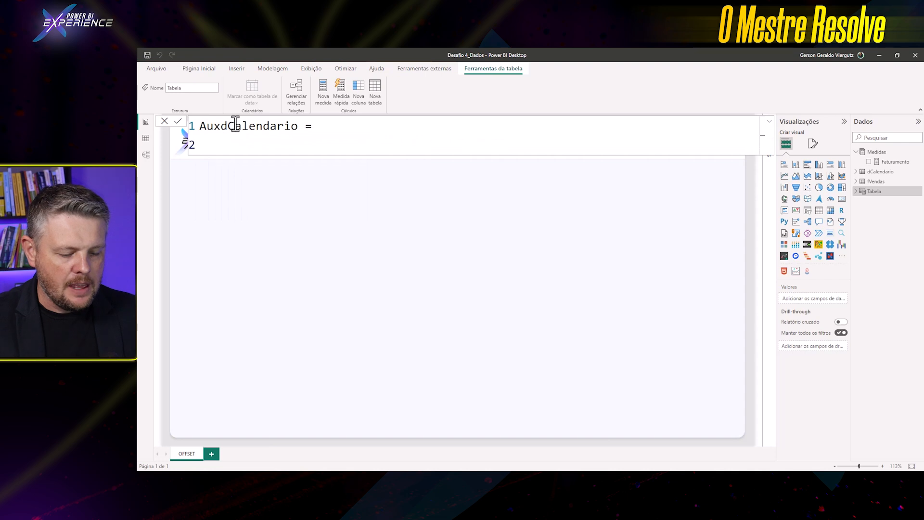
text(VAR _)
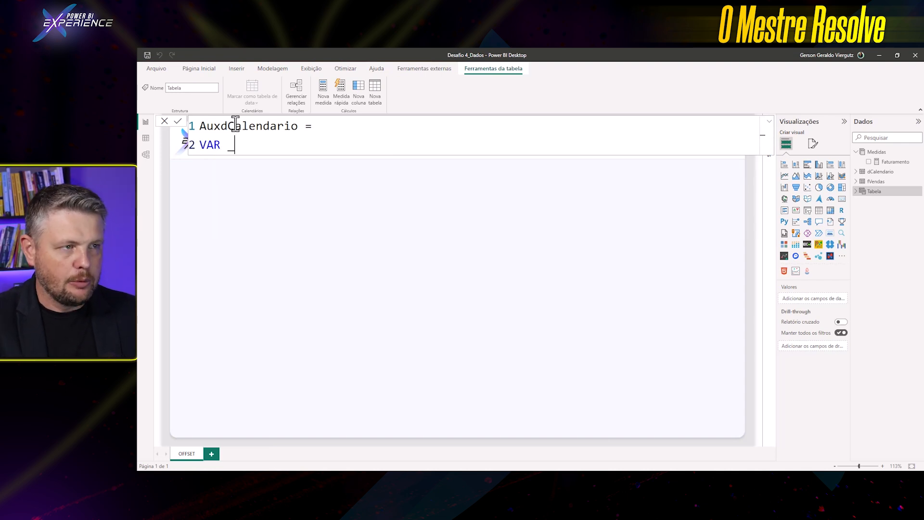
text(Mes =)
key(Return)
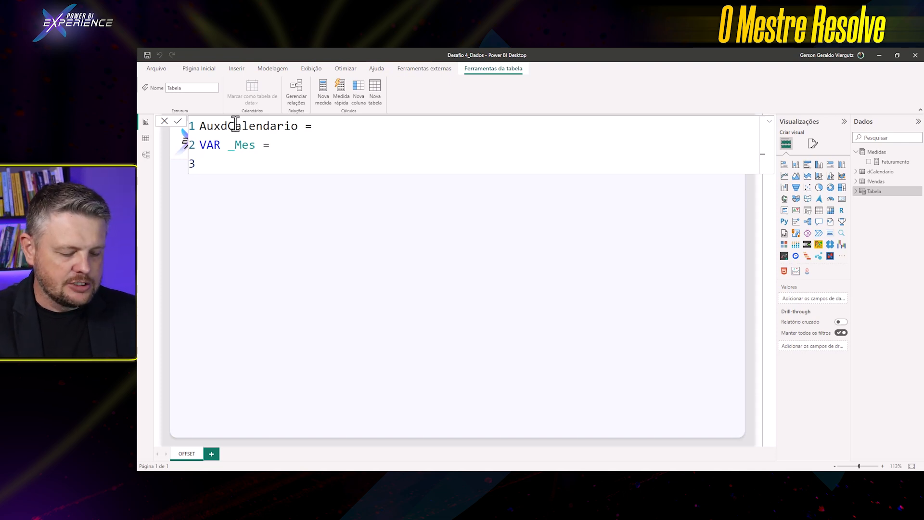
text(ad)
key(Tab)
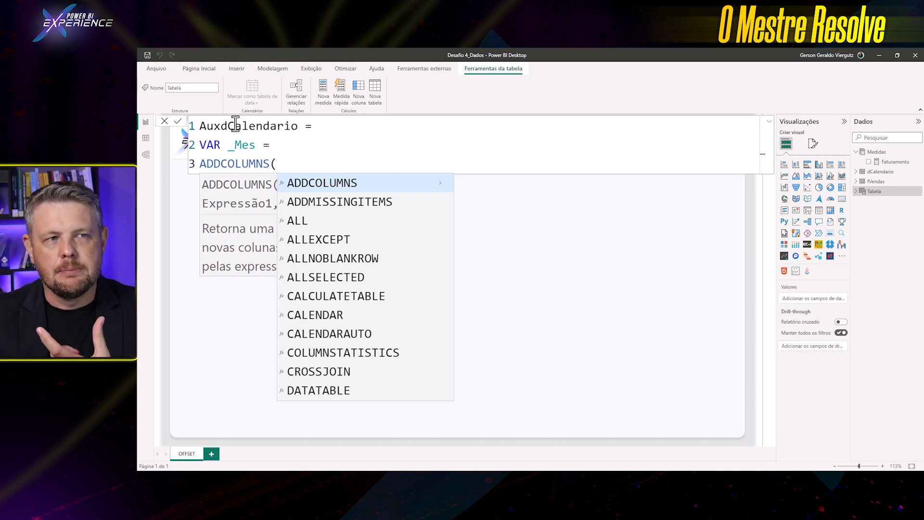
text(dcal)
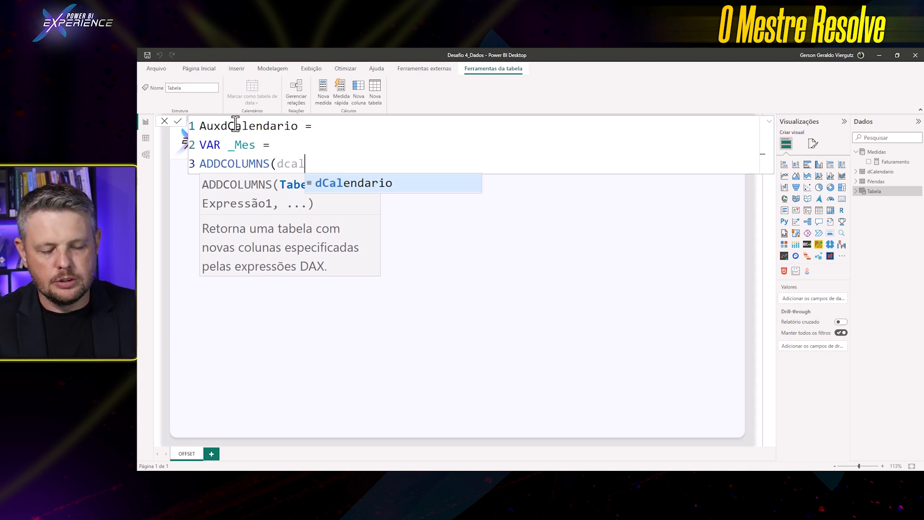
key(BackSpace)
key(BackSpace)
key(BackSpace)
key(BackSpace)
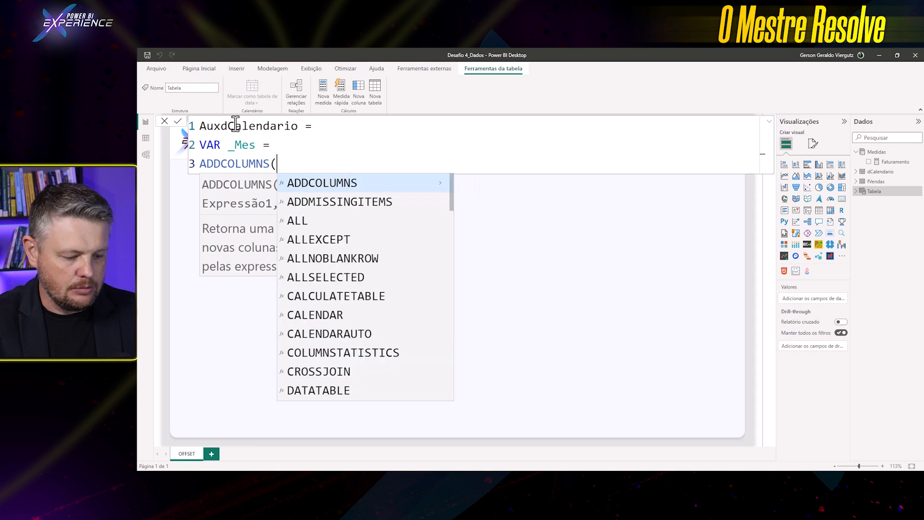
Enter VALUES(dCalendario[MesAno]) as the table argument of ADDCOLUMNS
text(vale)
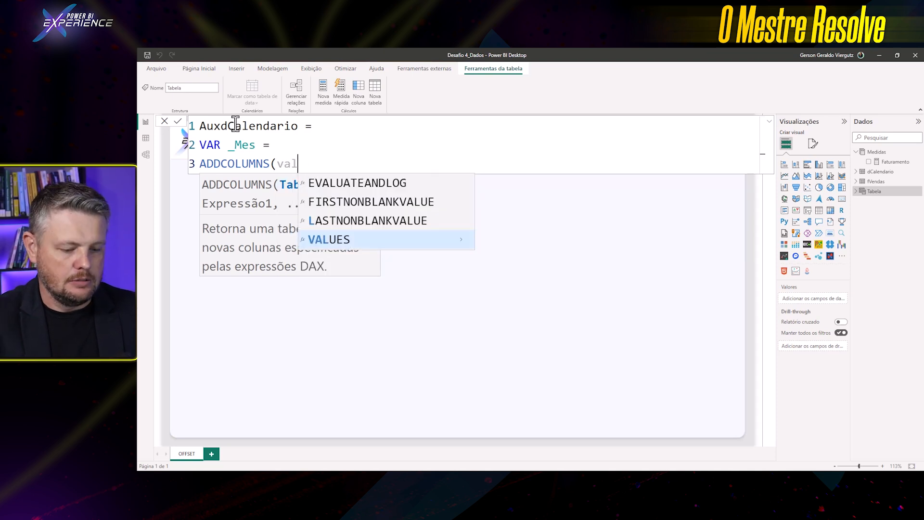
key(Tab)
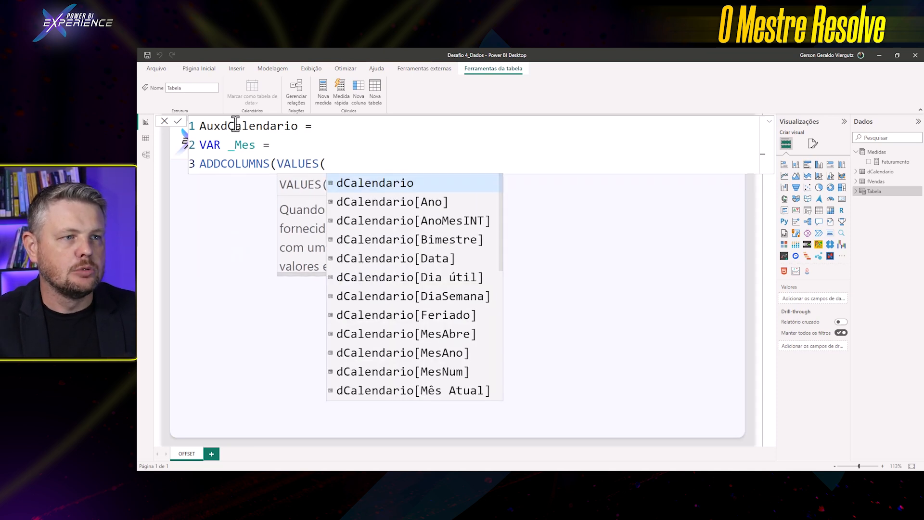
key(Down)
key(Down)
key(Down)
key(Down)
key(Down)
key(Down)
key(Down)
key(Down)
key(Down)
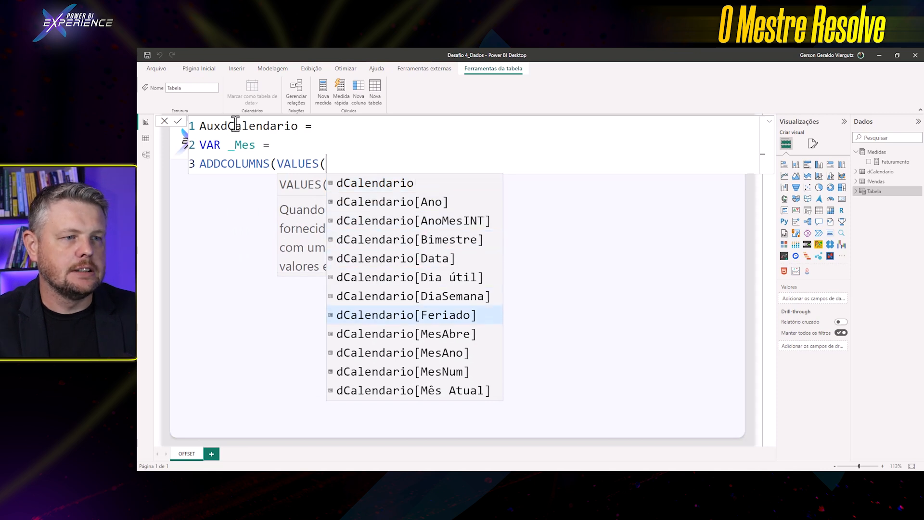
key(Tab)
text())
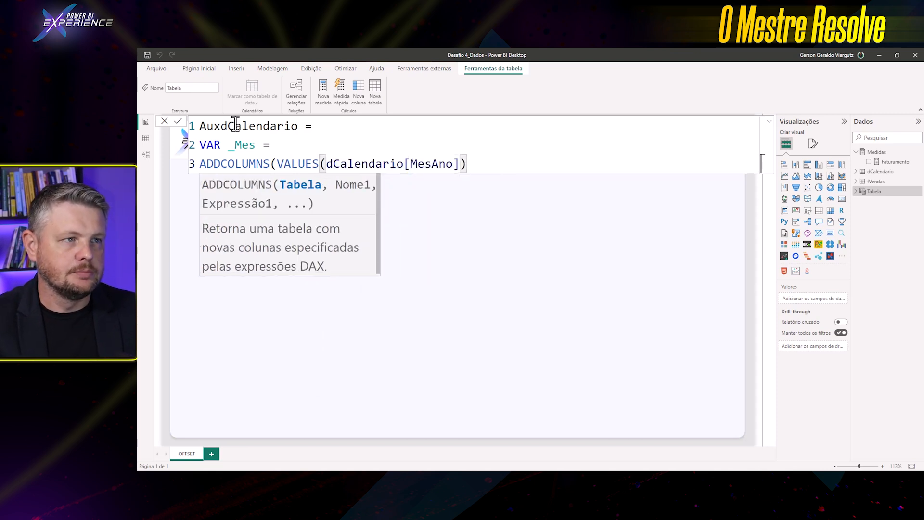
Move VALUES(dCalendario[MesAno]) onto its own indented line inside ADDCOLUMNS, end it with a comma and start a new line
click(277, 165)
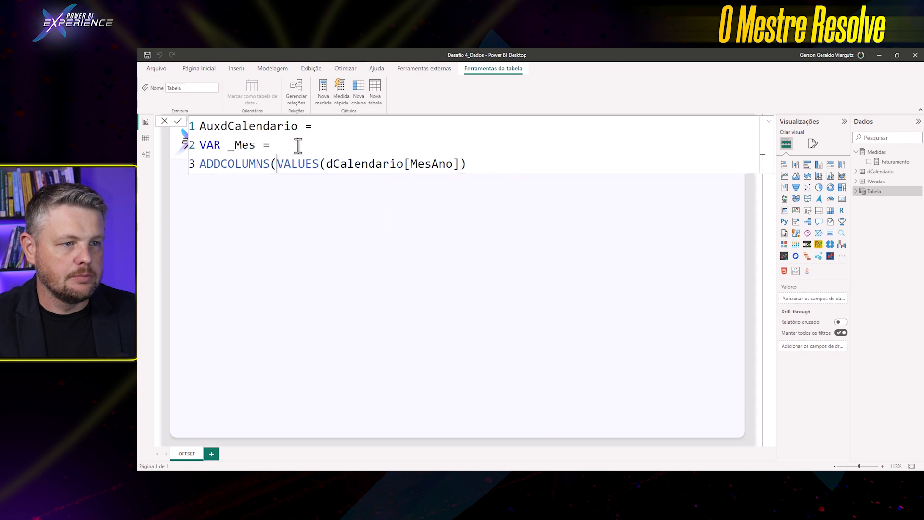
key(shift+Return)
key(End)
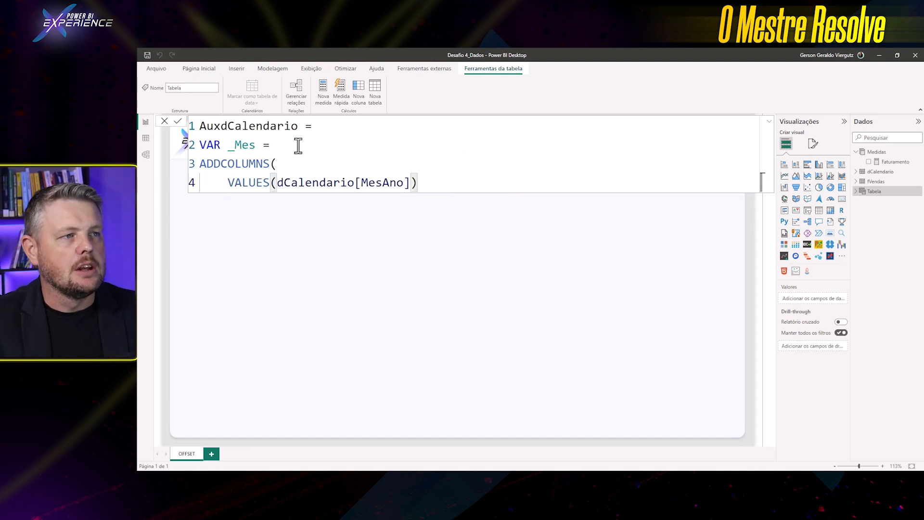
drag(227, 182, 435, 185)
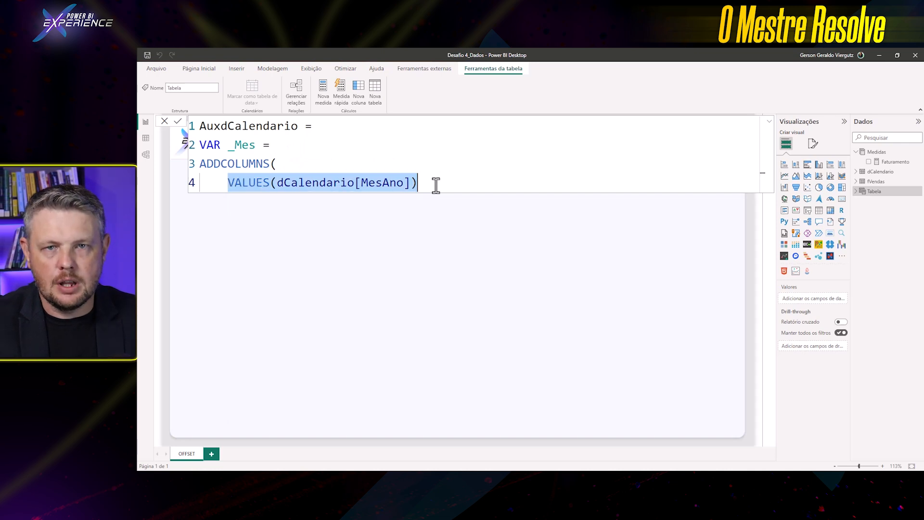
click(435, 186)
text(,)
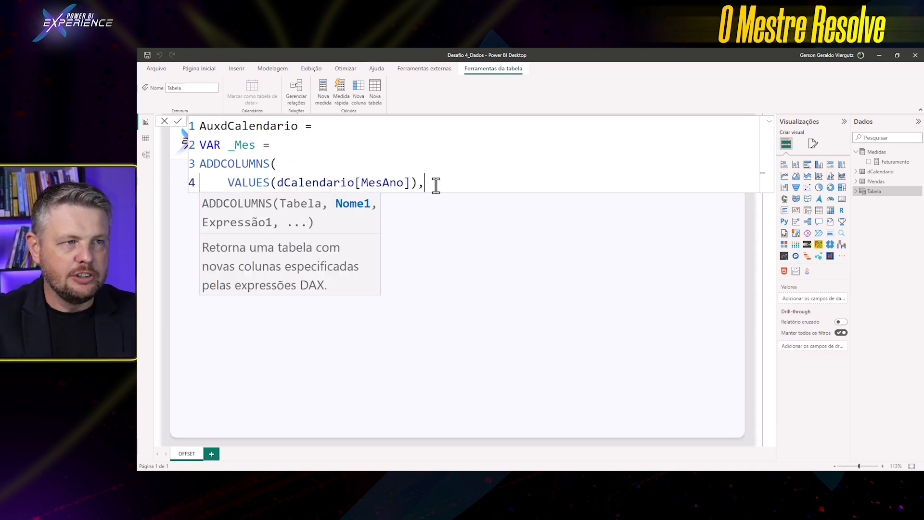
key(Return)
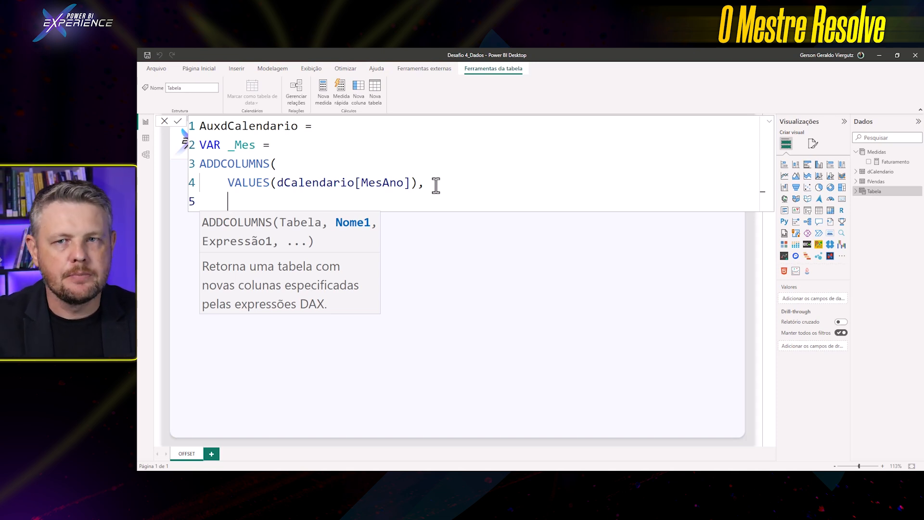
Add the column "Período" with the constant text "Mês" to ADDCOLUMNS, followed by a comma and a new line
text(")
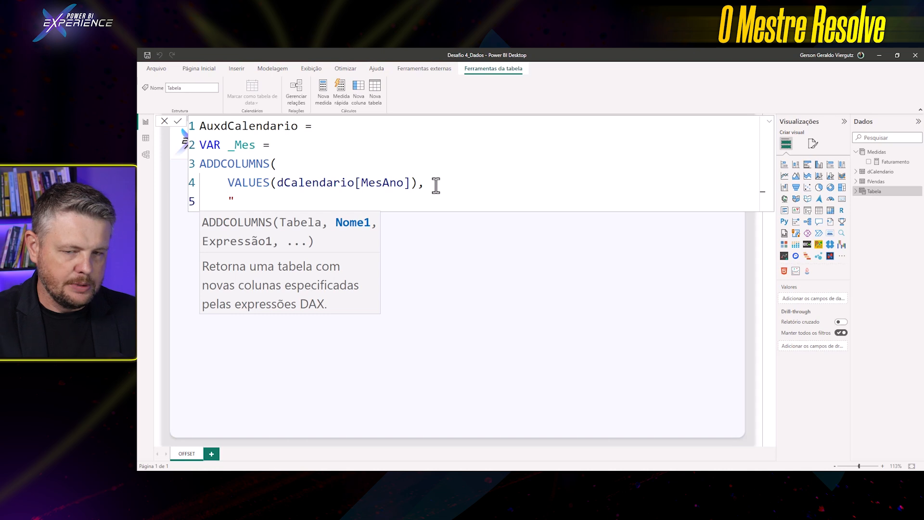
text(M)
key(BackSpace)
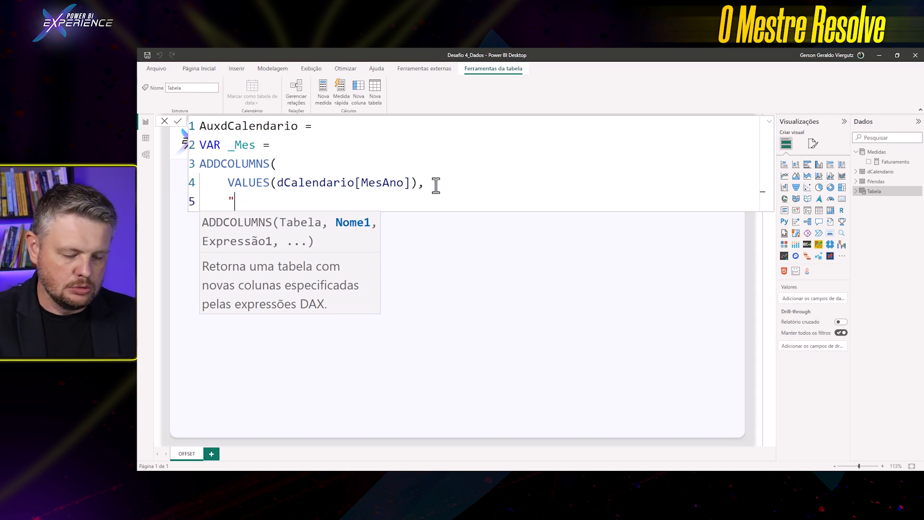
text(P)
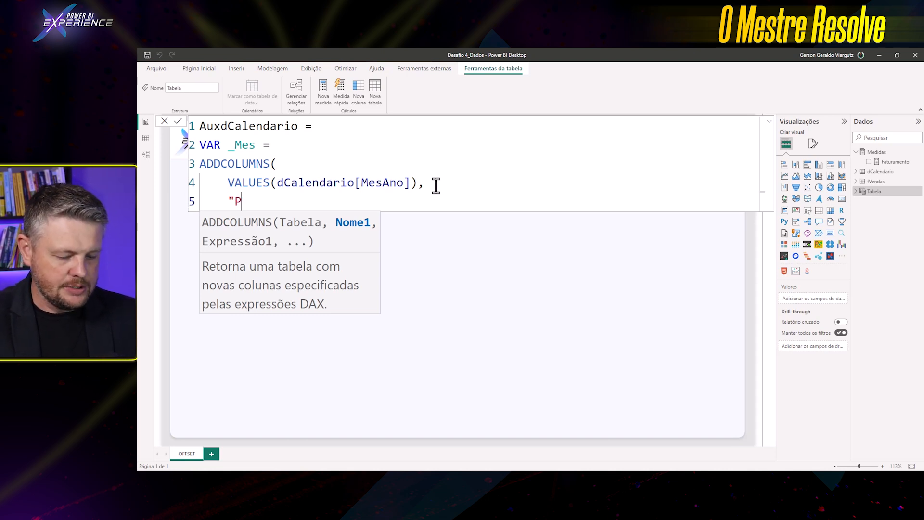
text(eríodo")
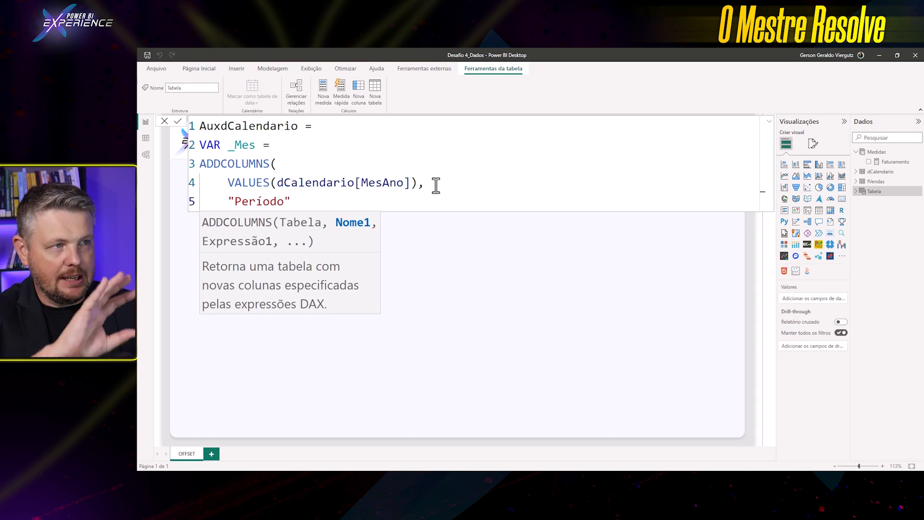
text(,)
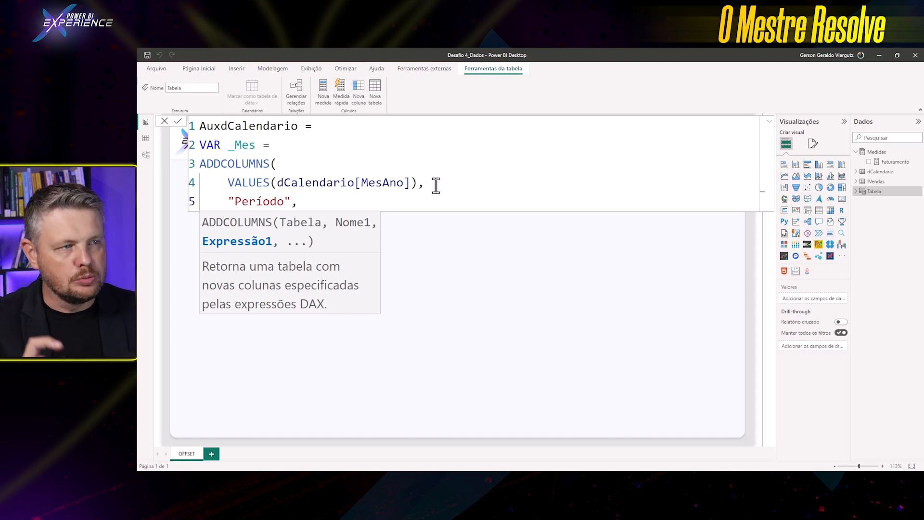
text("M)
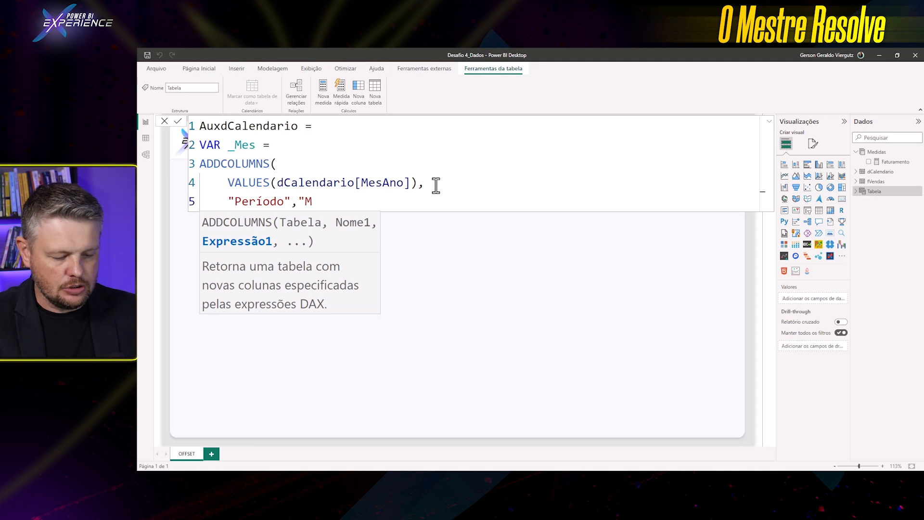
text(ês)
key(Return)
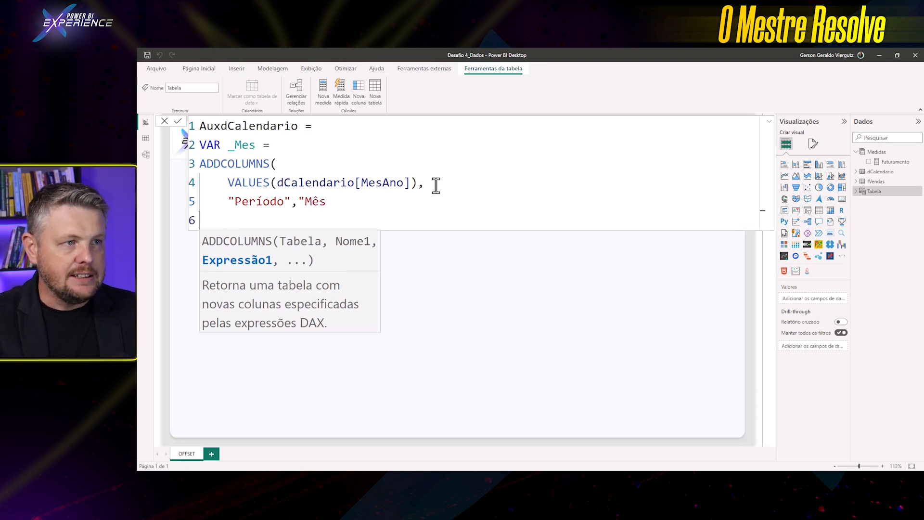
key(BackSpace)
text(")
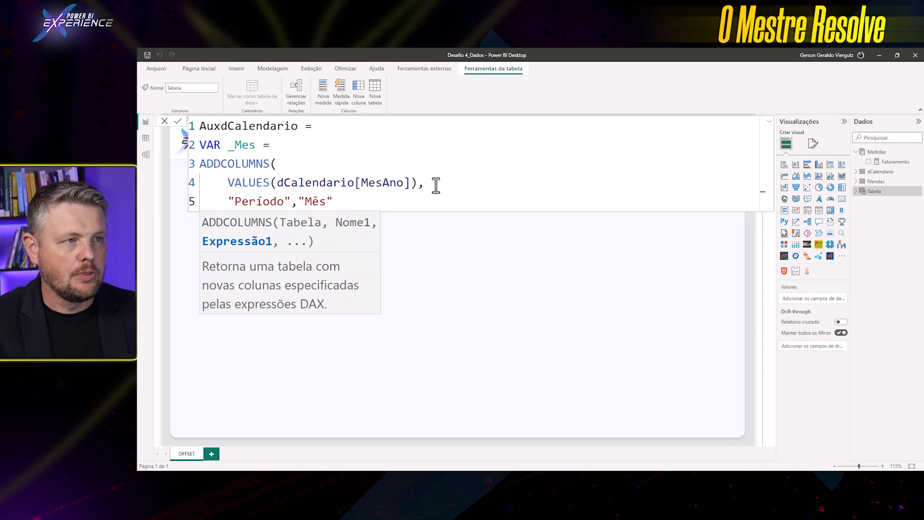
text(,)
key(Return)
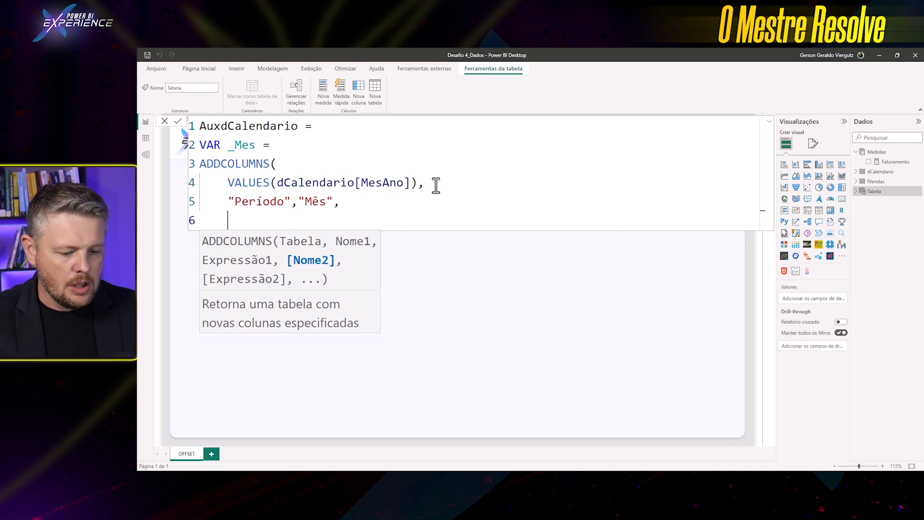
Add the column "Cod.Período" with the constant value 1 to ADDCOLUMNS, followed by a comma and a new line
text(")
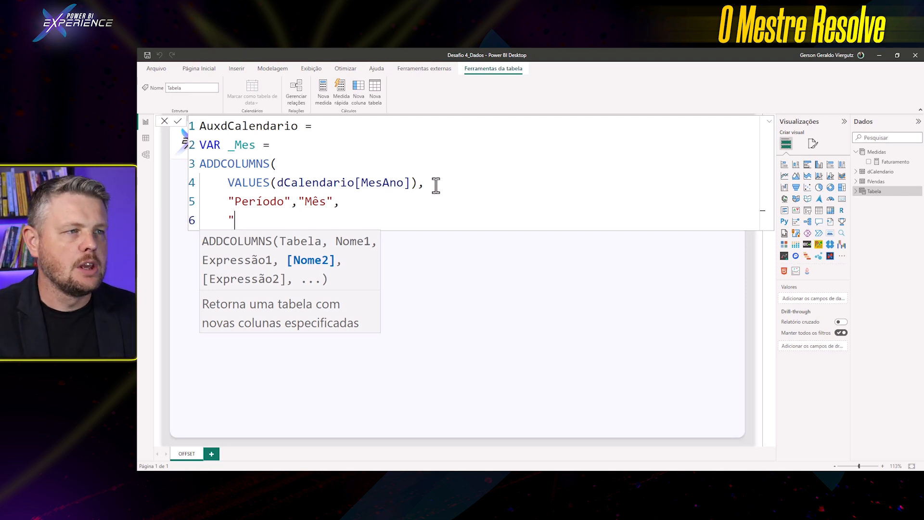
text(Cod)
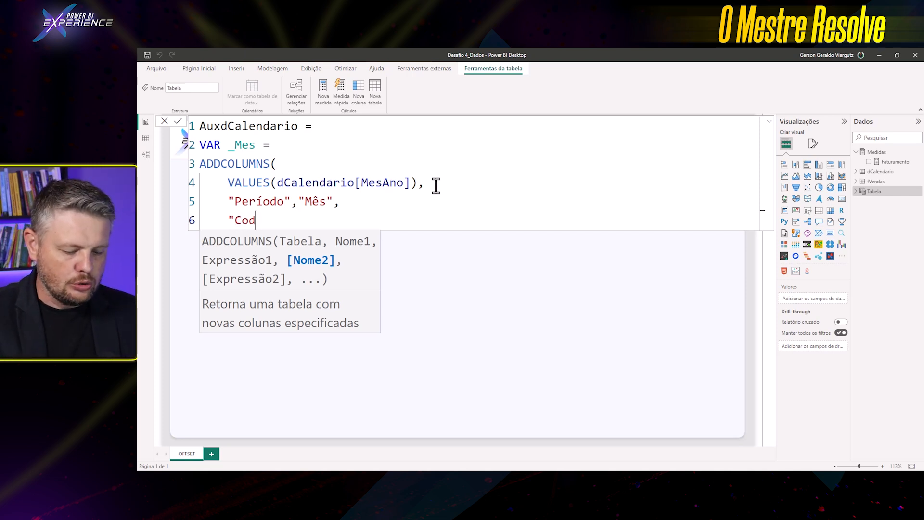
text(.Período)
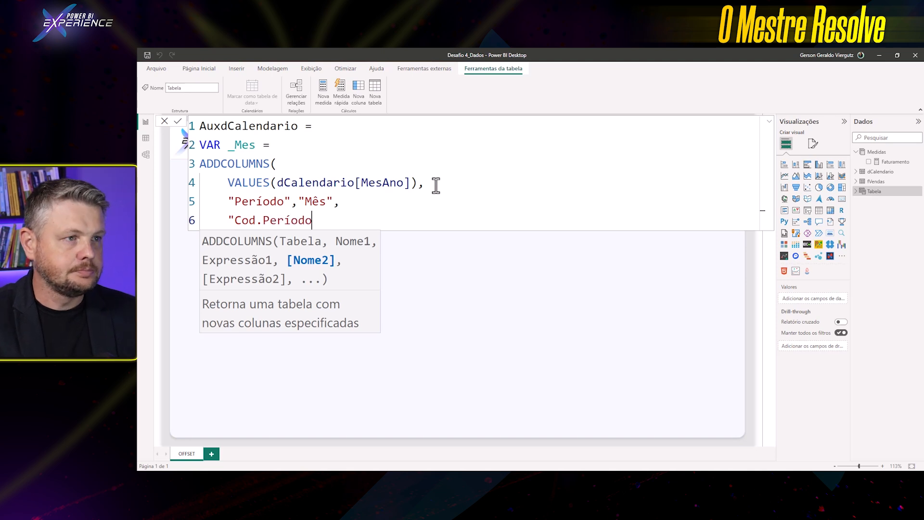
text(")
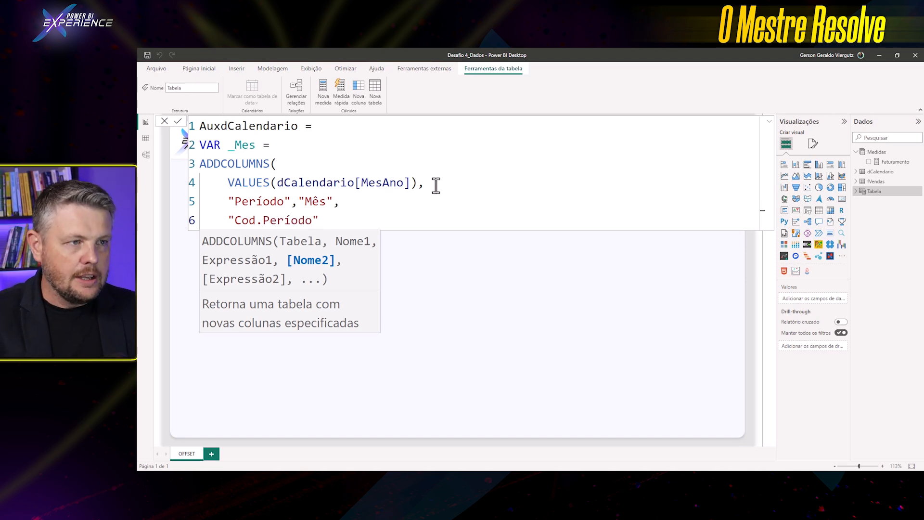
text(,)
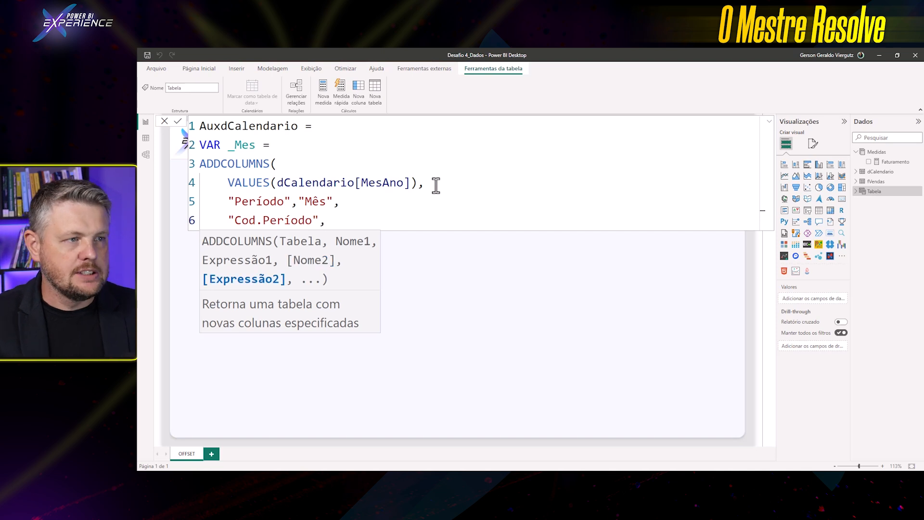
text( 1 )
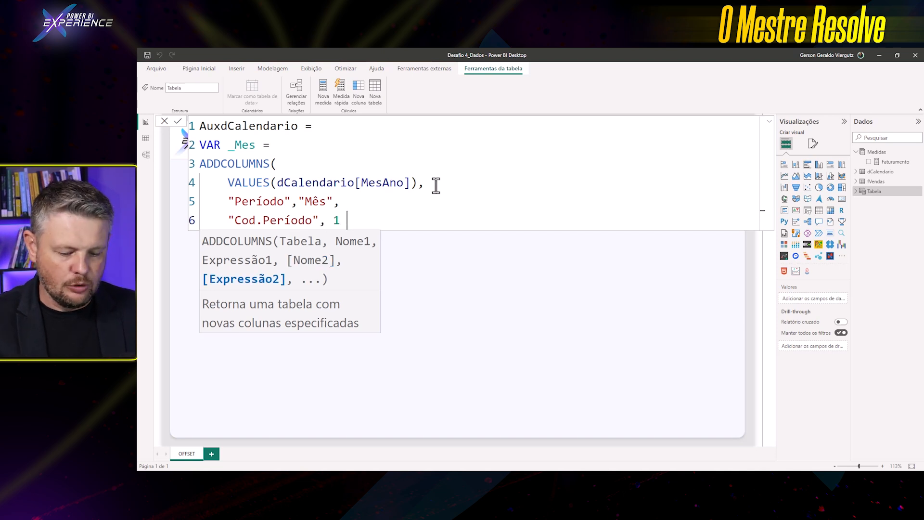
text(,)
key(shift+Return)
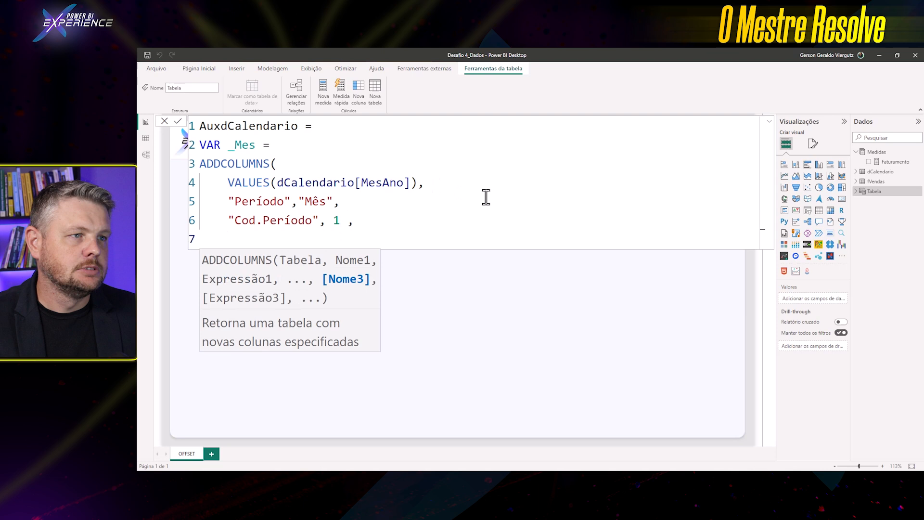
Insert spaces around "Mês" in the Período line and indent the empty line 7
click(299, 202)
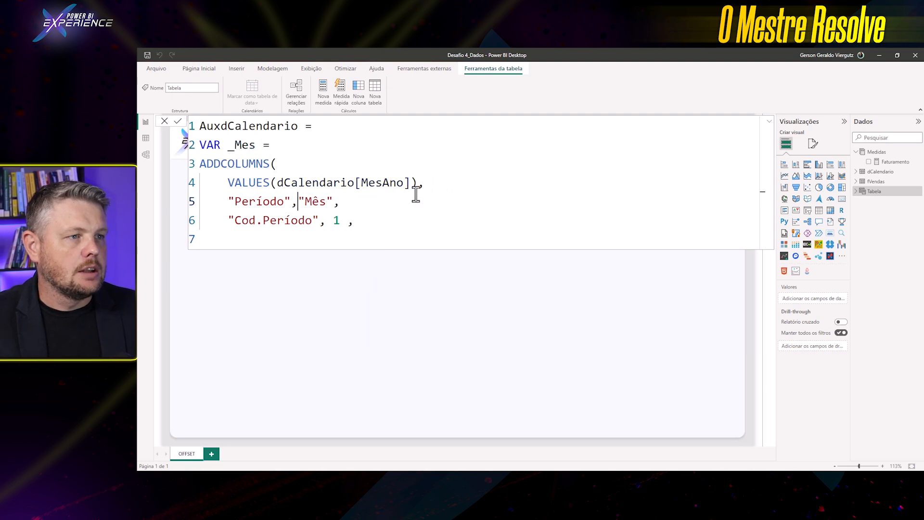
click(342, 202)
click(350, 234)
key(Tab)
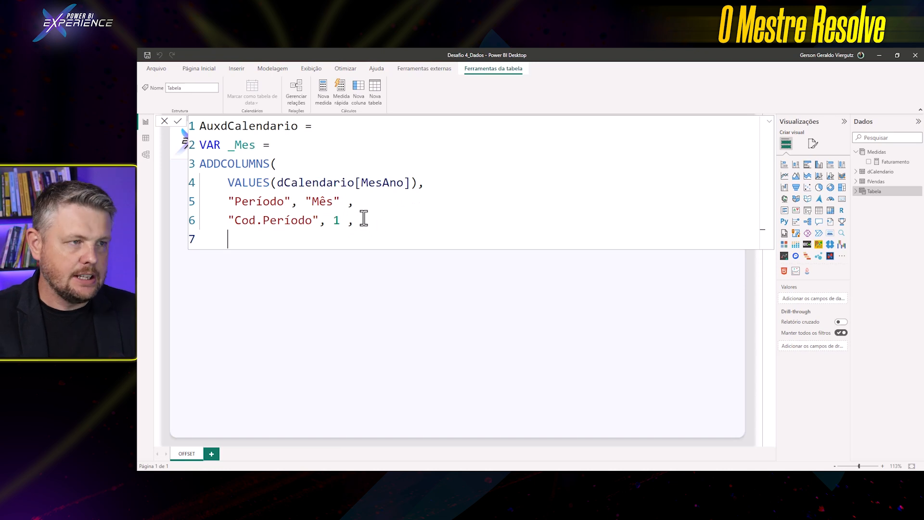
Add the column "Data" to ADDCOLUMNS with the expression STARTOFMONTH(dCalendario[Data])
text(")
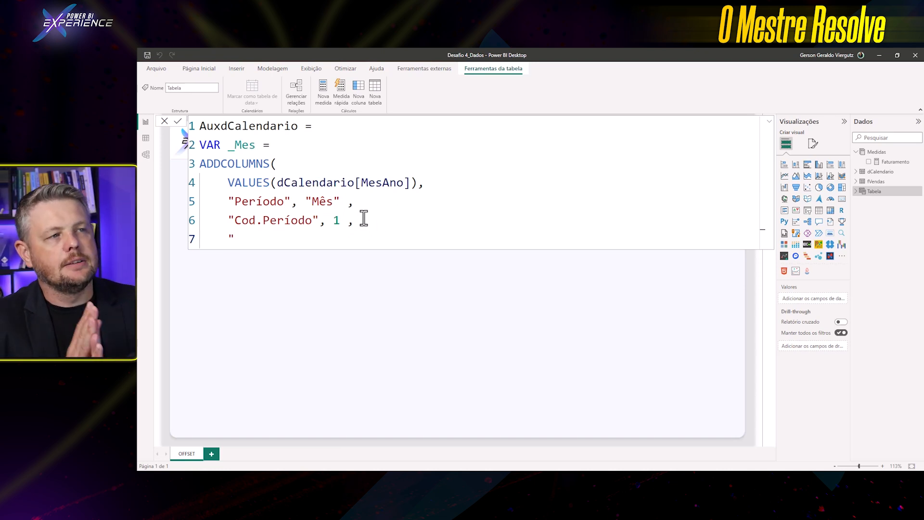
text(Data)
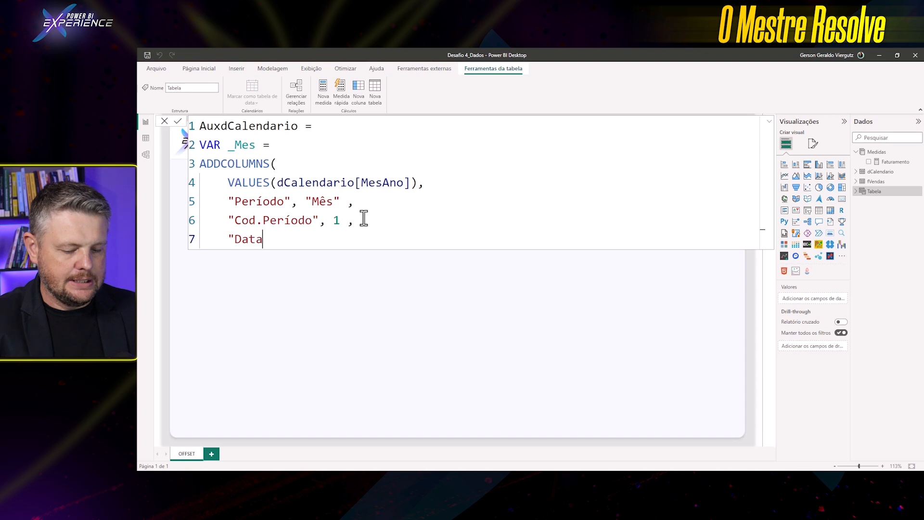
text(",)
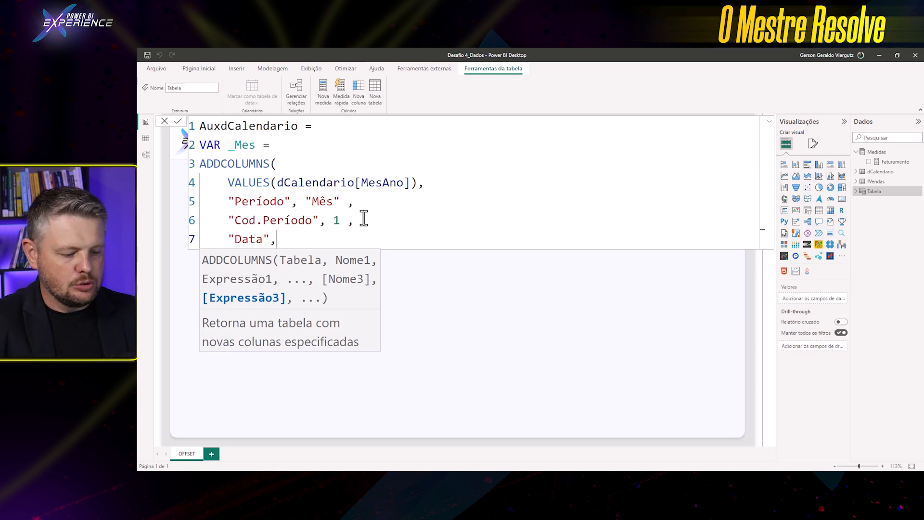
text(sta)
key(Tab)
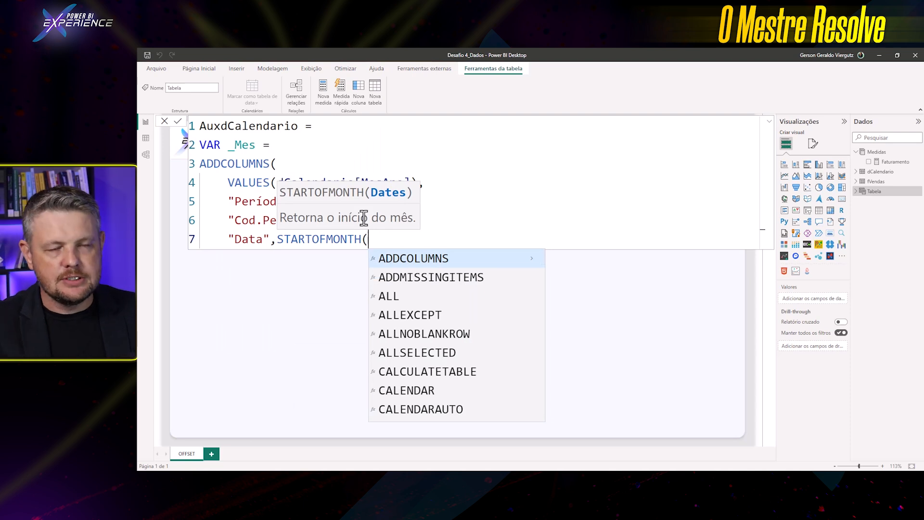
text(data)
key(Down)
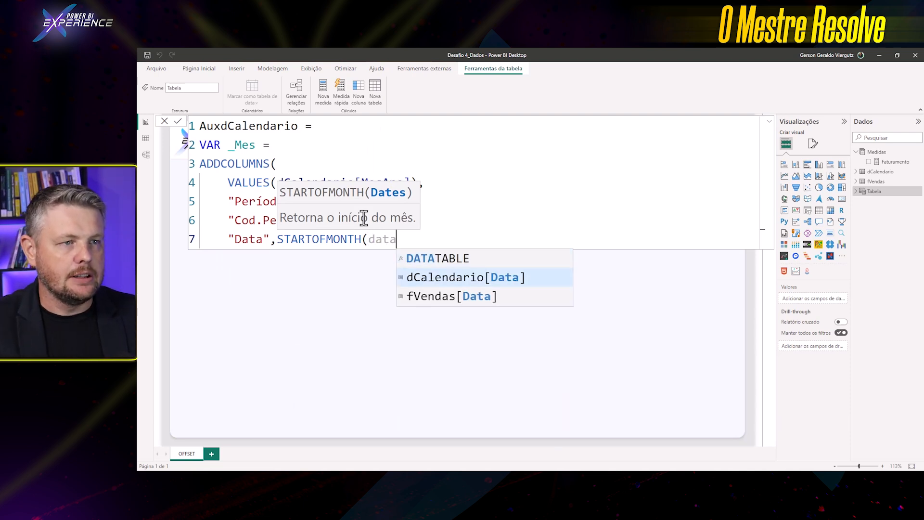
key(Tab)
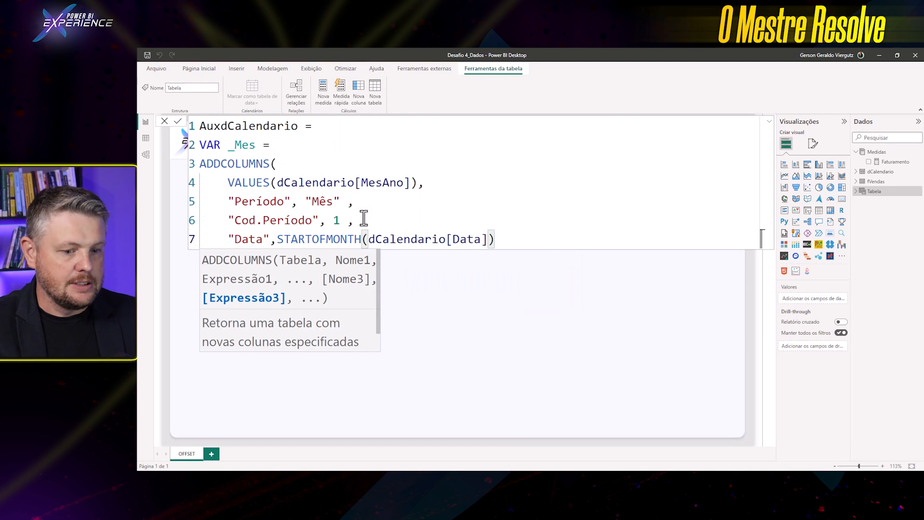
Close ADDCOLUMNS on its own line, return _Mes with a RETURN clause and commit the AuxdCalendario formula
key(shift+Return)
text())
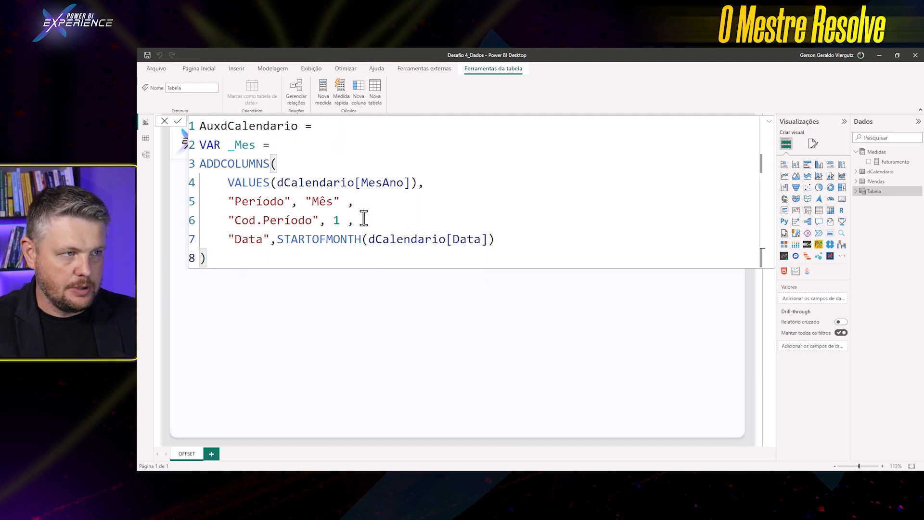
key(shift+Return)
text(RETURN)
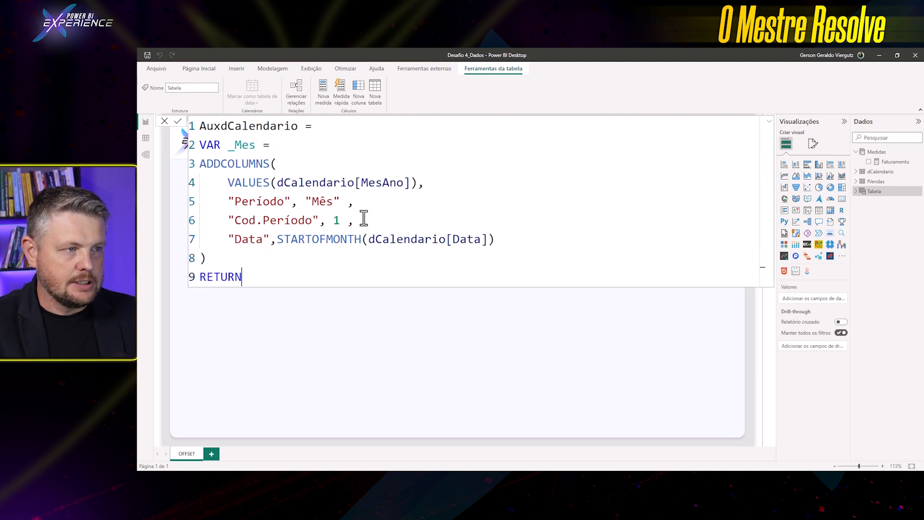
key(shift+Return)
text(_)
key(Tab)
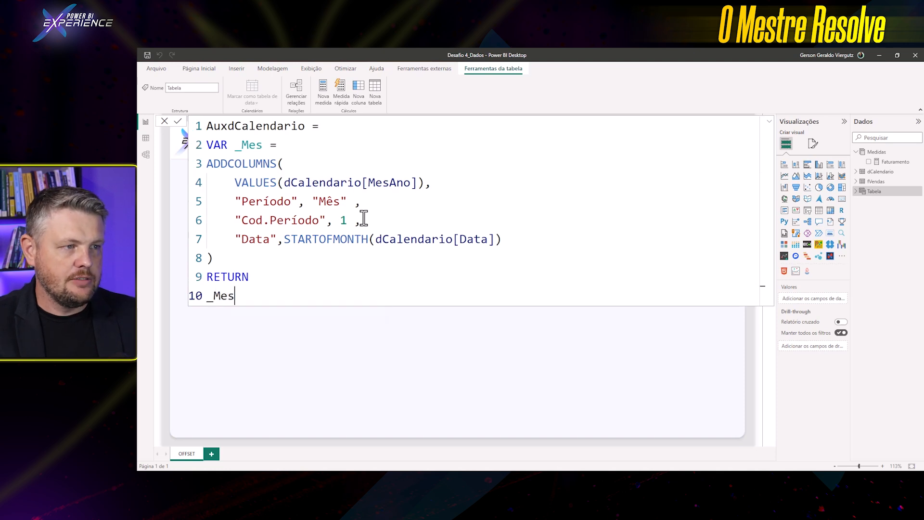
key(Return)
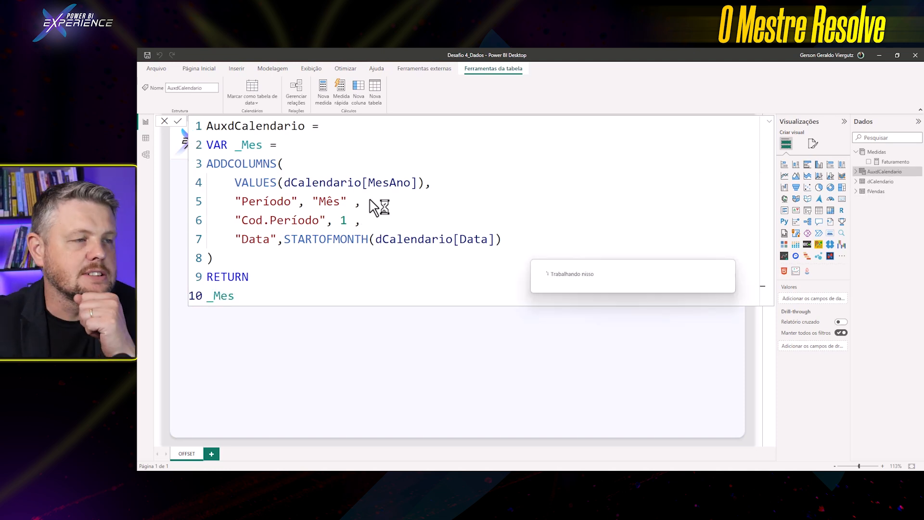
Show the rows of the AuxdCalendario table together with its formula in the data view
click(146, 141)
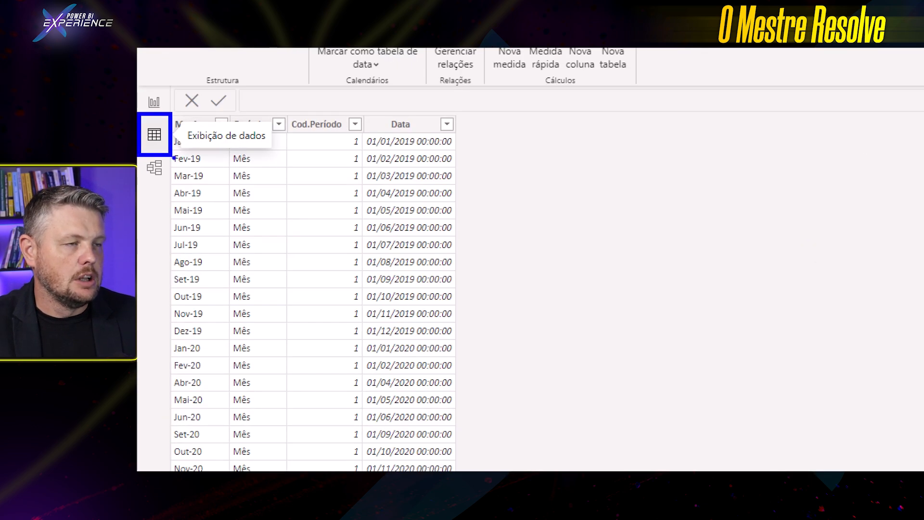
click(851, 163)
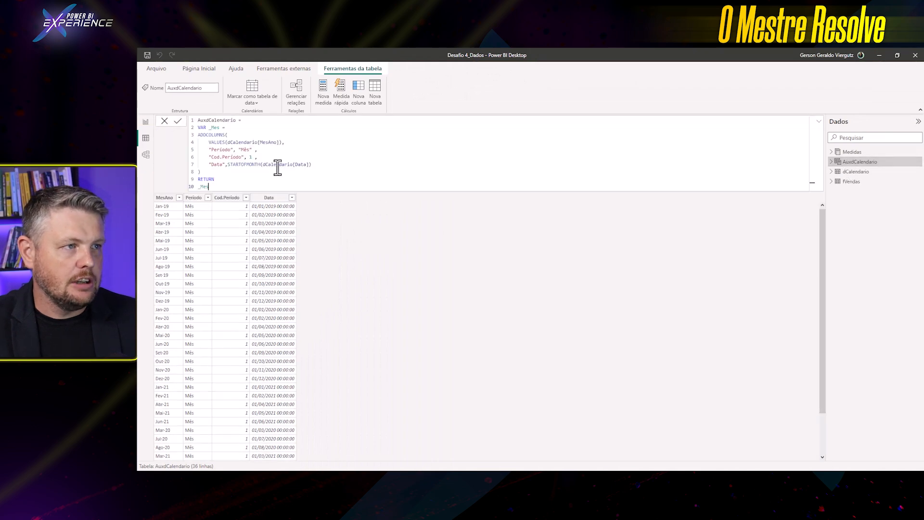
Examine how each ADDCOLUMNS line of the formula produces the MesAno, Período, Cod.Período and Data columns in the AuxdCalendario rows
scroll(278, 166, up, 5)
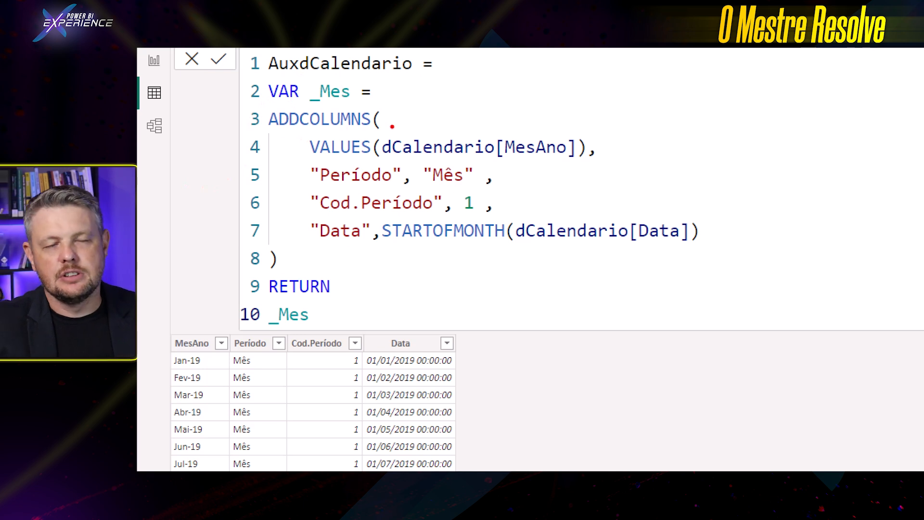
drag(294, 127, 606, 163)
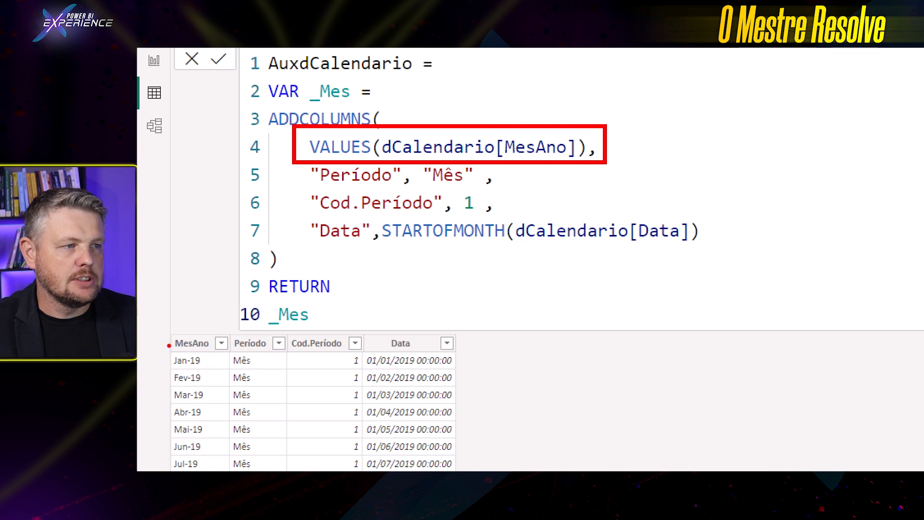
mouse_move(170, 332)
mouse_down()
mouse_move(207, 471)
mouse_move(230, 471)
mouse_up()
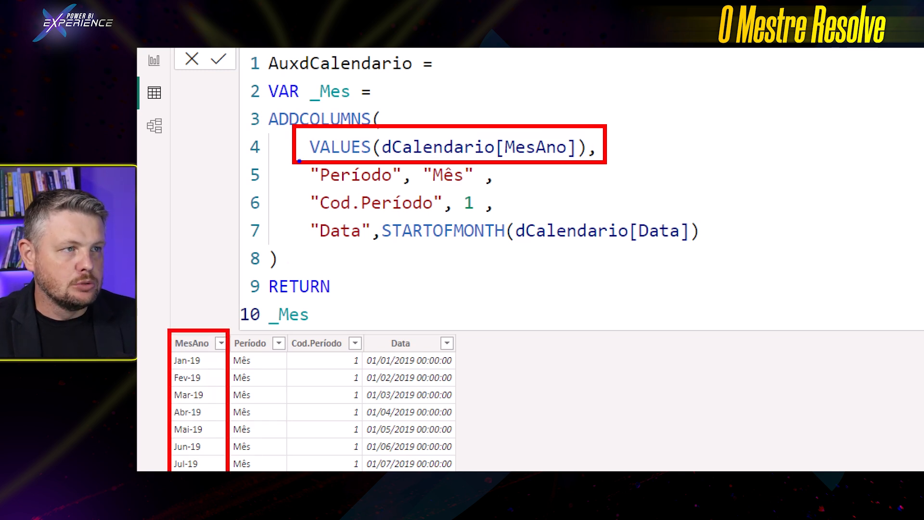
mouse_move(294, 162)
mouse_down()
mouse_move(295, 187)
mouse_move(511, 163)
mouse_move(294, 161)
mouse_up()
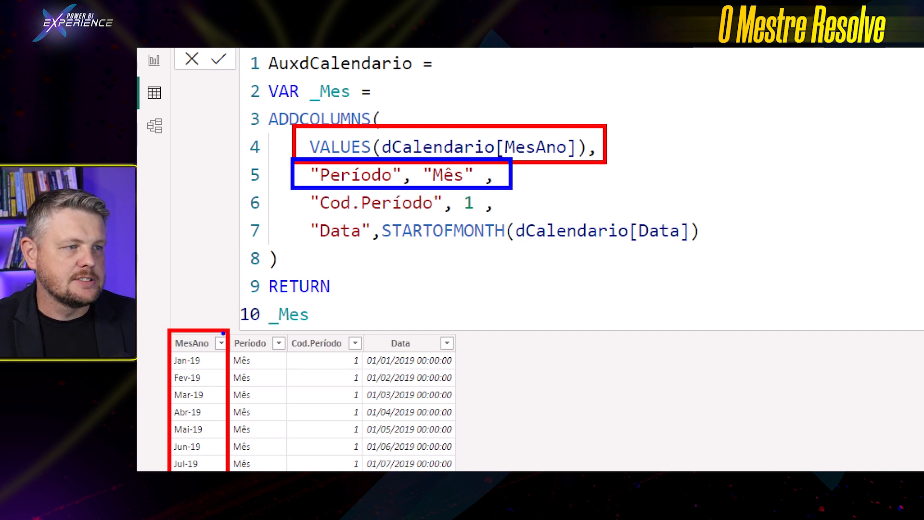
drag(228, 330, 227, 332)
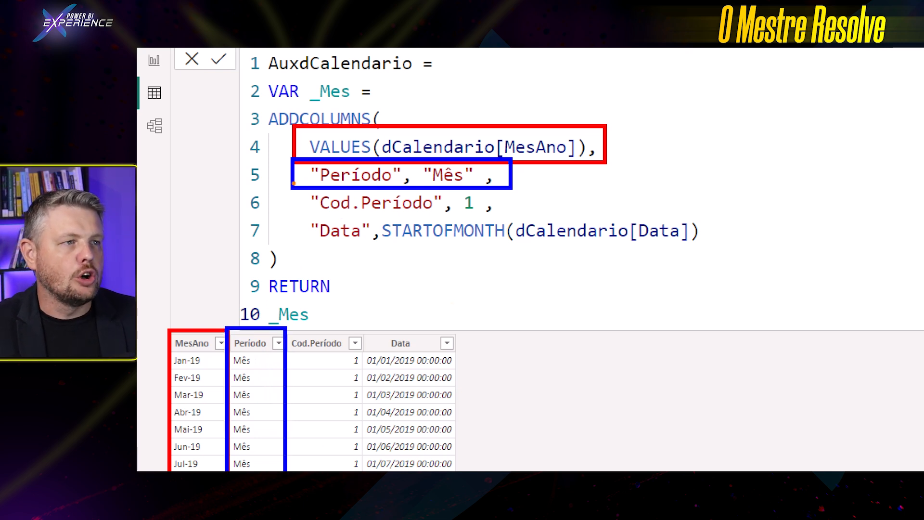
drag(292, 184, 514, 220)
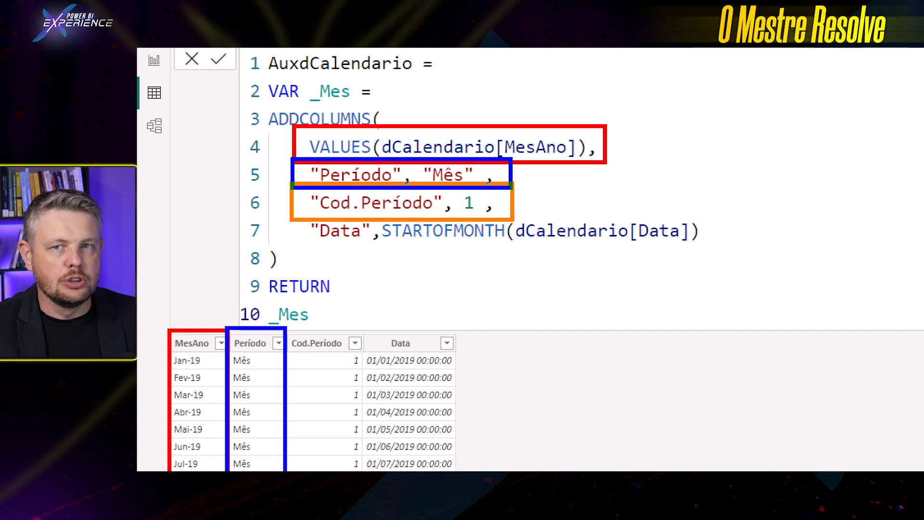
drag(287, 328, 364, 471)
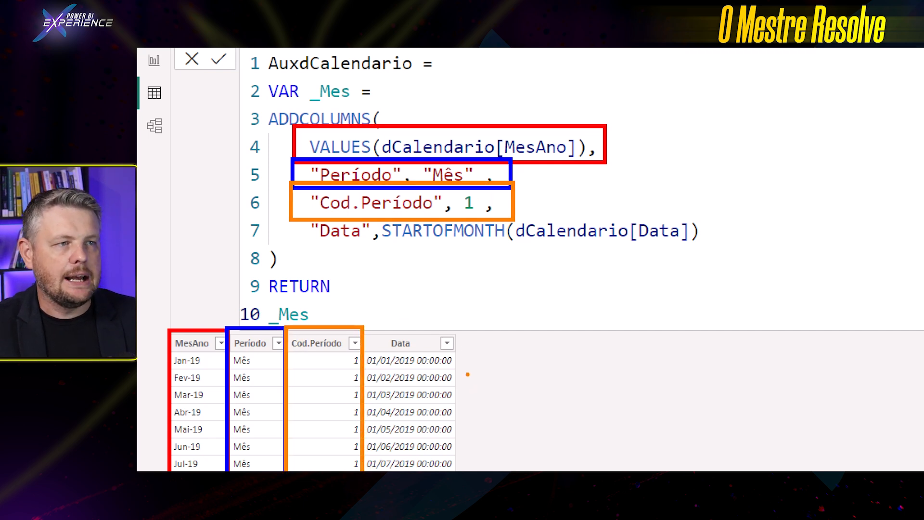
drag(303, 231, 267, 235)
drag(415, 345, 437, 343)
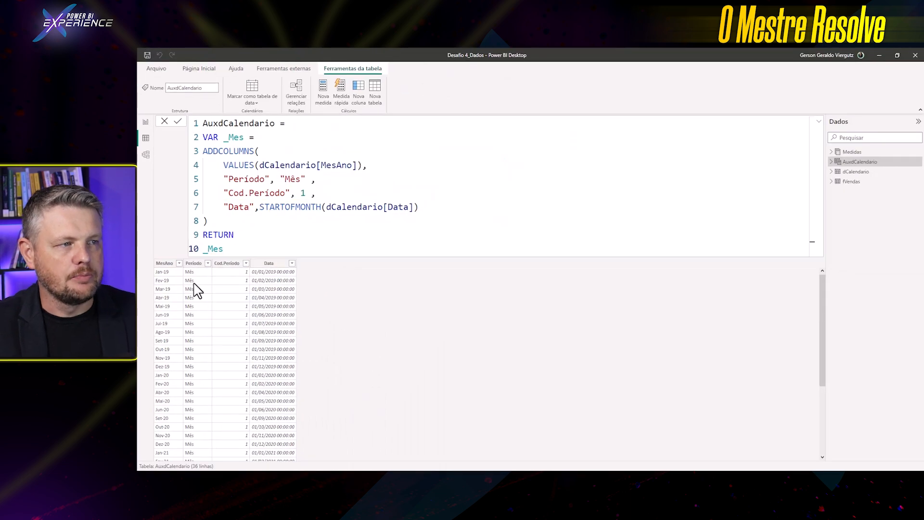
scroll(187, 300, down, 1)
scroll(187, 301, down, 1)
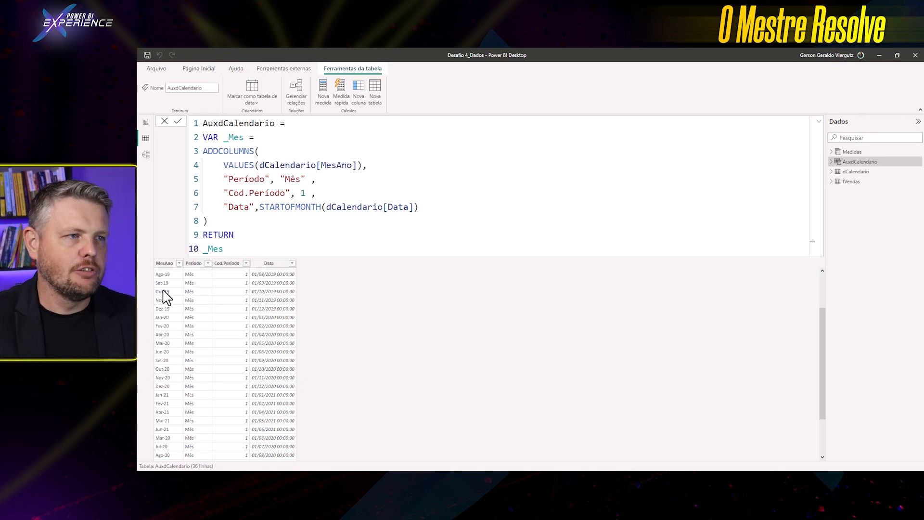
Duplicate the VAR _Mes block below its closing parenthesis, before RETURN, and name the copied variable _Ano
click(235, 237)
click(292, 220)
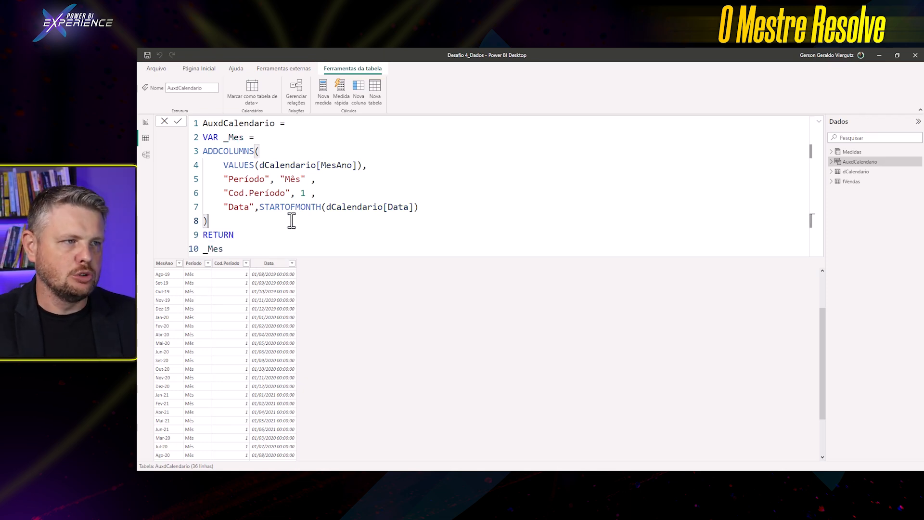
key(Return)
drag(238, 218, 200, 144)
key(ctrl+c)
click(222, 234)
key(ctrl+v)
drag(244, 234, 231, 235)
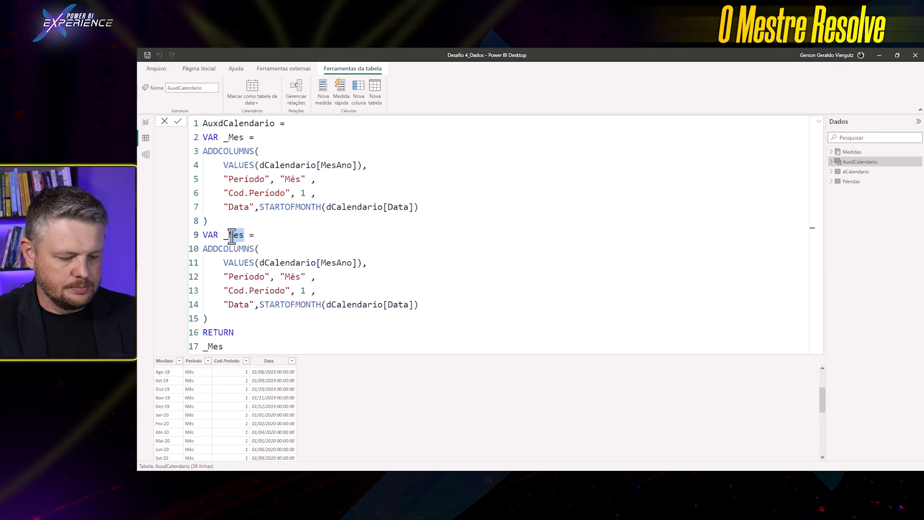
text(Ano)
Change the VALUES argument in the _Ano block to dCalendario[Ano]
key(Down)
key(Down)
key(End)
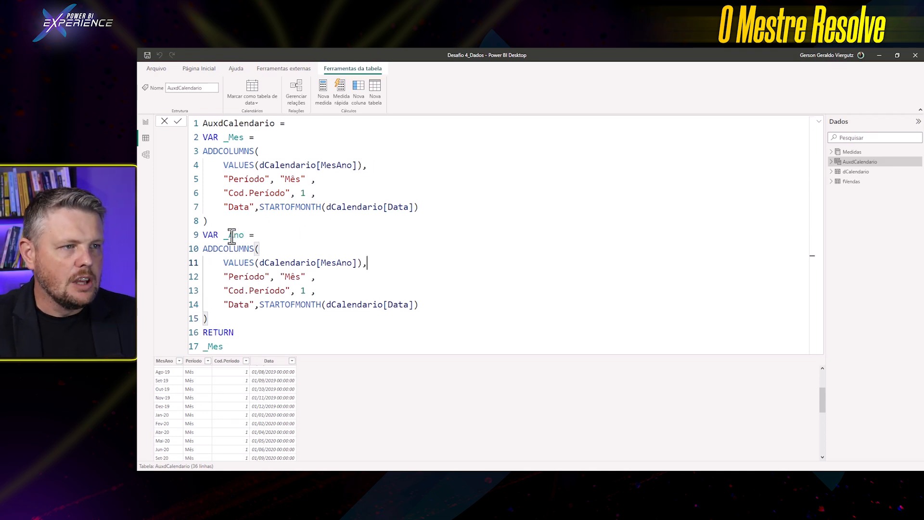
key(Left)
key(Left)
key(Left)
key(Left)
key(Left)
key(Left)
key(shift+Left)
key(shift+Left)
key(shift+Left)
key(BackSpace)
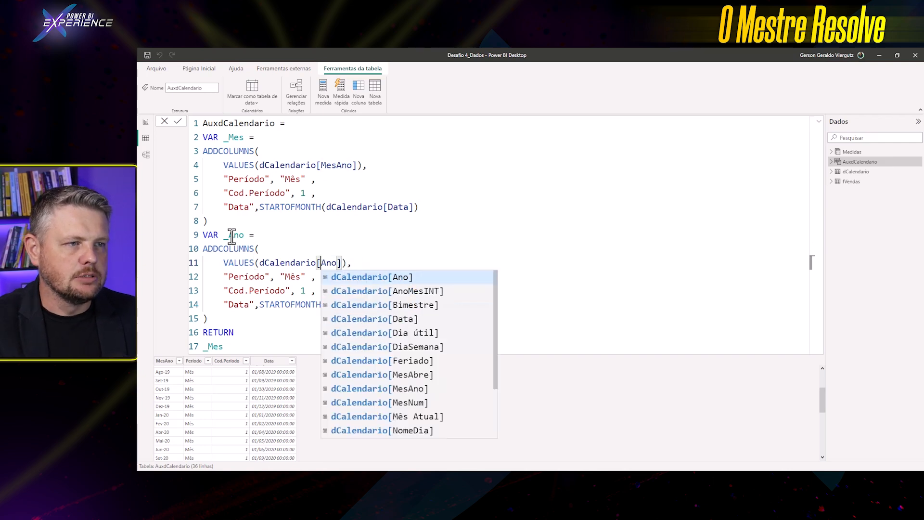
click(377, 261)
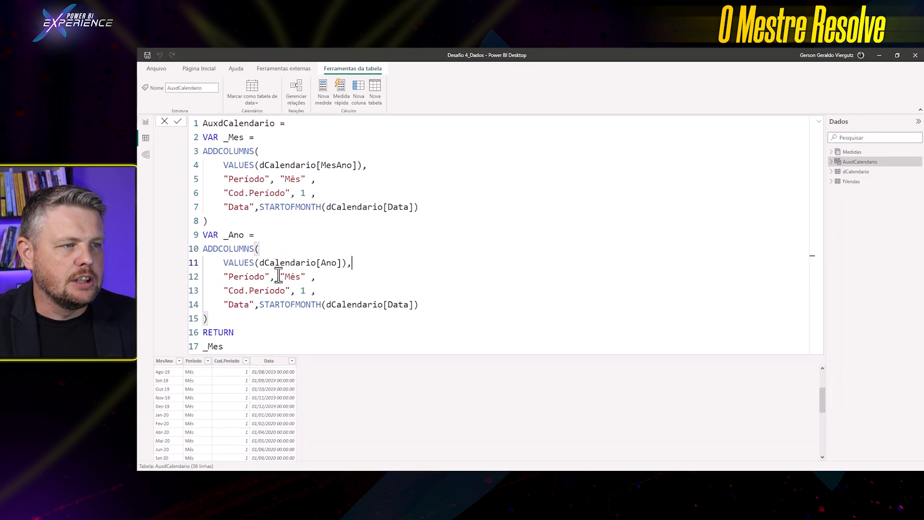
Set "Período" to "Ano" and "Cod.Período" to 2 in the _Ano block
drag(301, 278, 284, 278)
text(Ano)
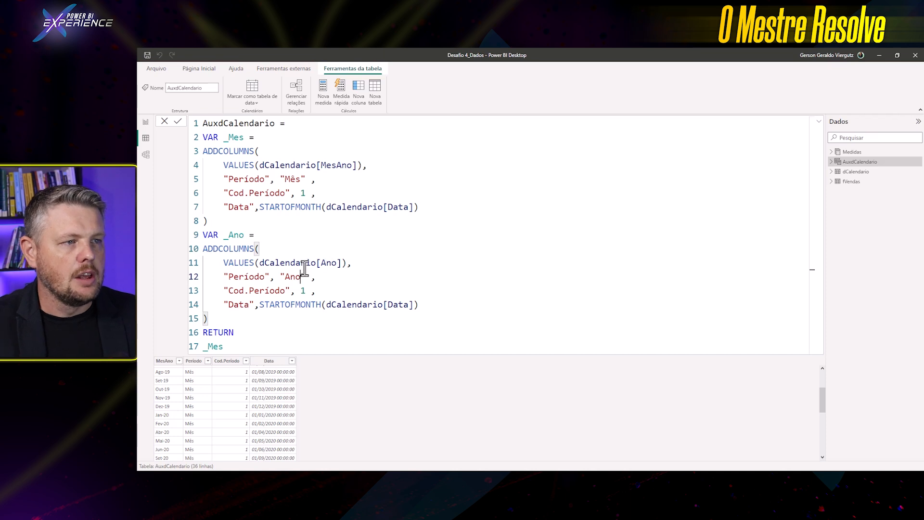
double_click(304, 290)
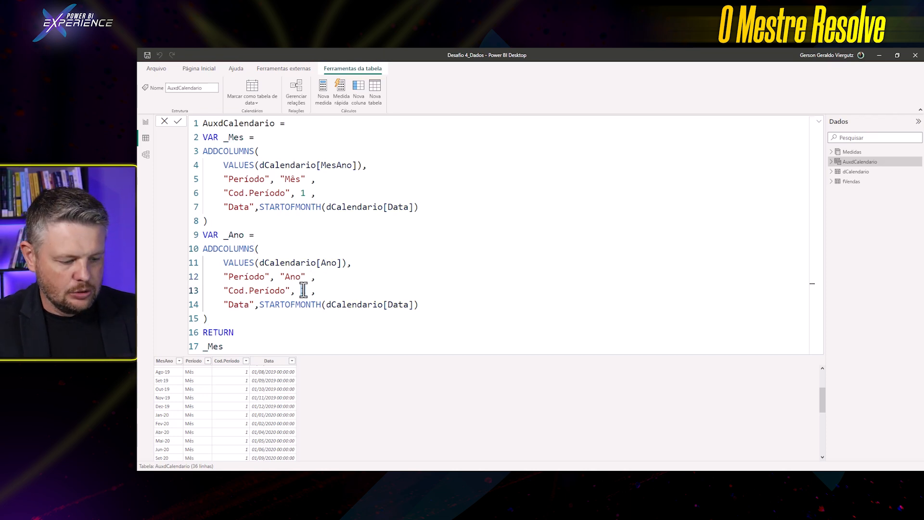
text(2)
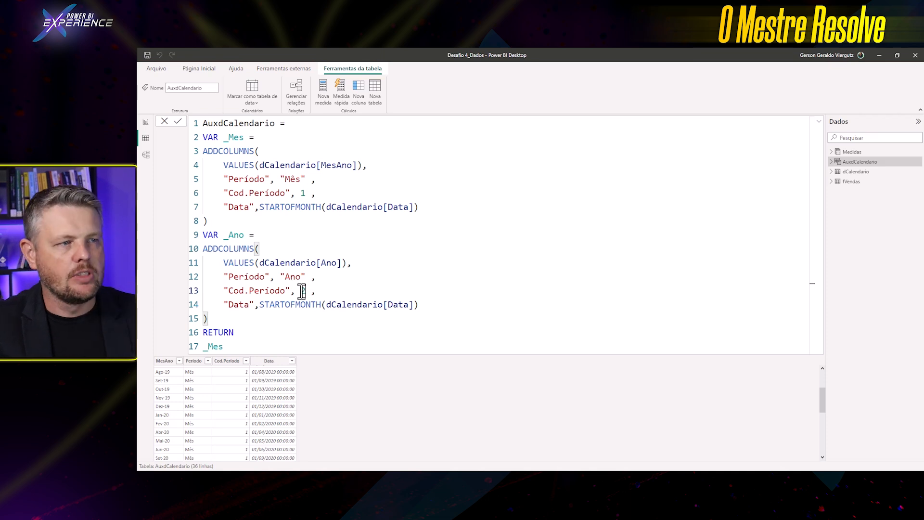
Append + 9999 to the STARTOFMONTH expression of the "Data" column in the _Ano block
click(419, 303)
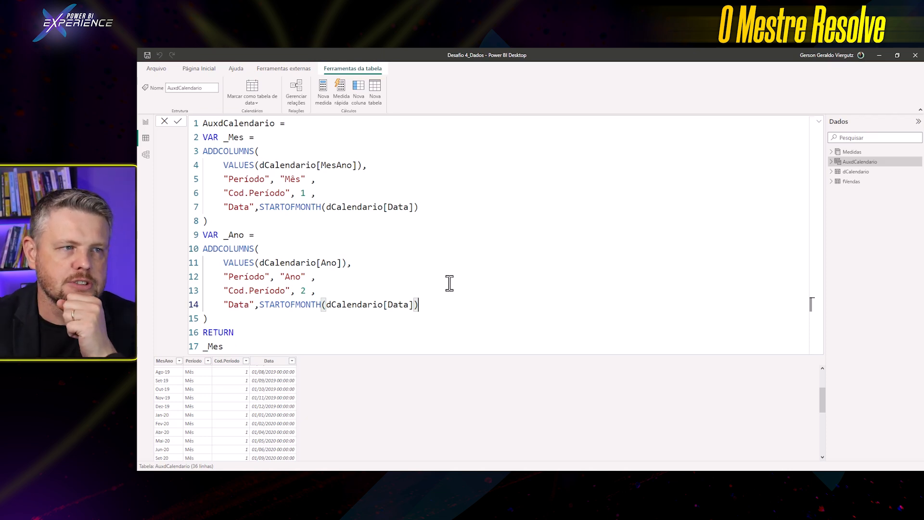
drag(260, 304, 423, 303)
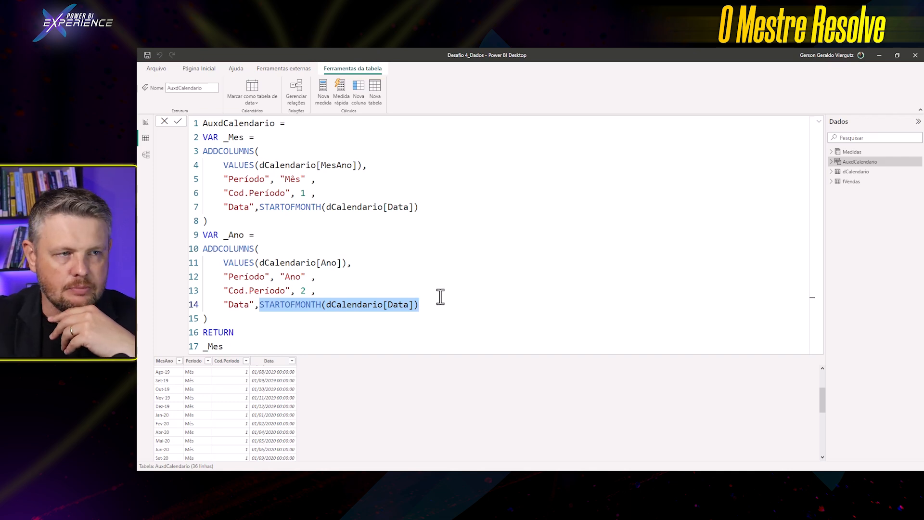
text(+)
key(ctrl+z)
key(Right)
text(+ 9999)
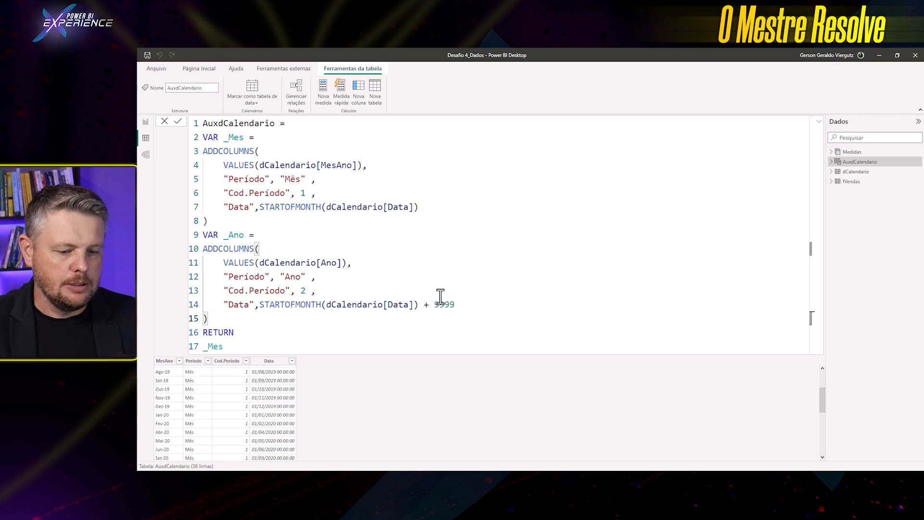
Return _Ano instead of _Mes, commit the AuxdCalendario formula and review the yearly rows
key(Down)
key(Down)
key(shift+Left)
key(shift+Left)
key(shift+Left)
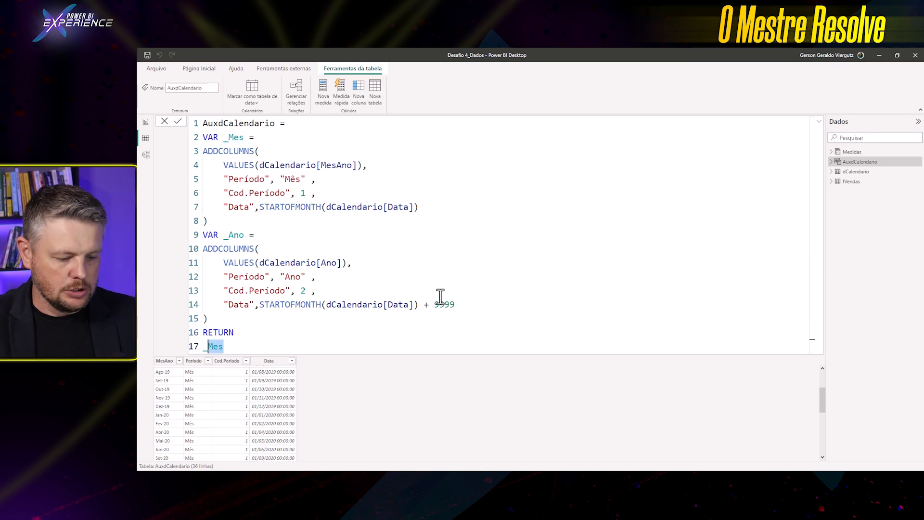
text(an)
key(Tab)
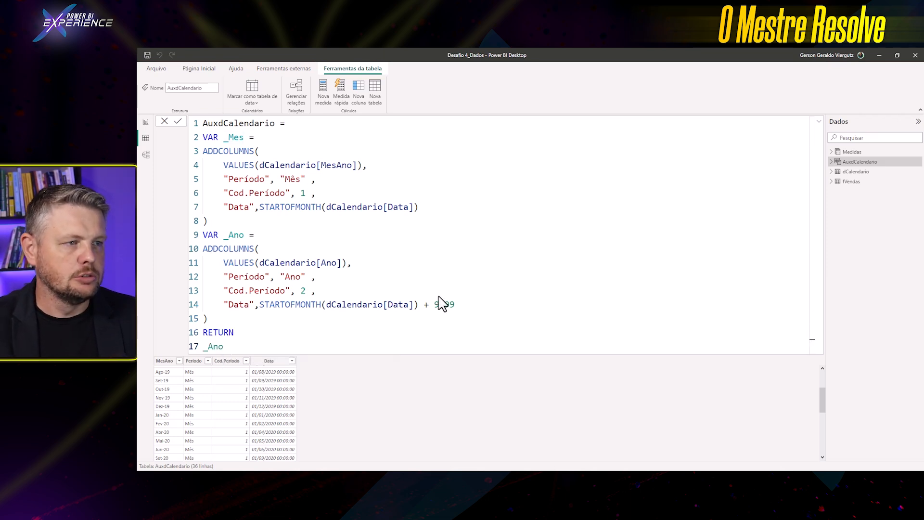
key(Return)
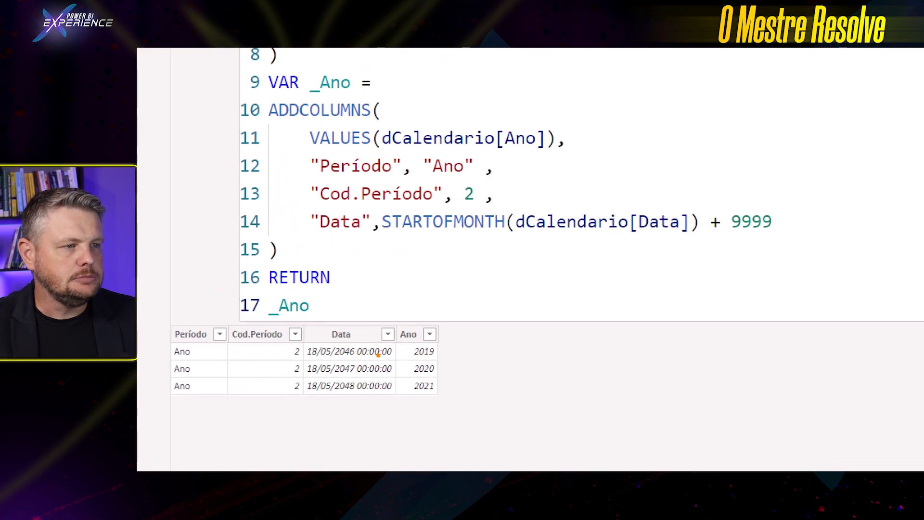
drag(199, 354, 211, 400)
drag(264, 341, 268, 388)
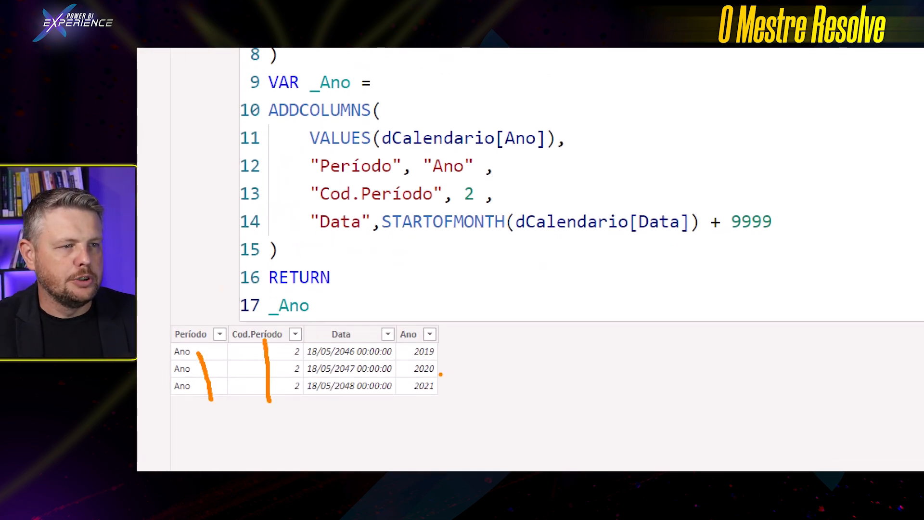
drag(443, 330, 448, 411)
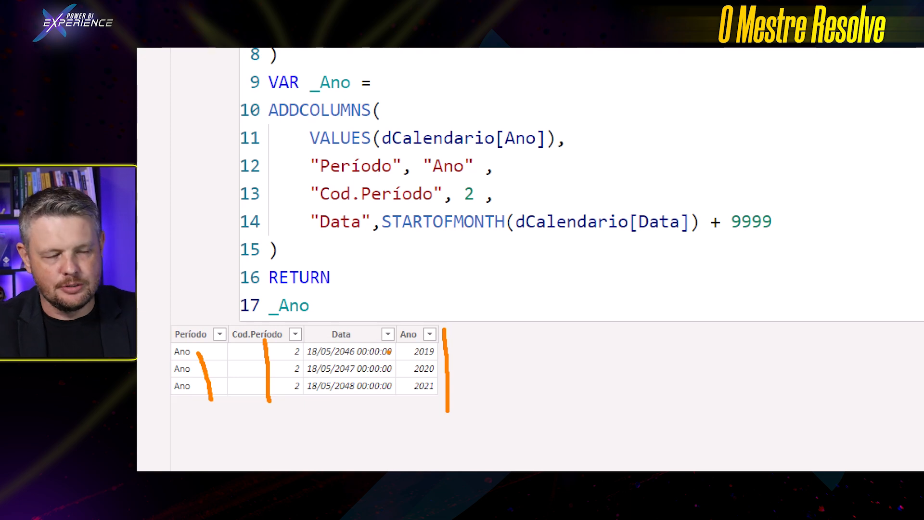
key(Escape)
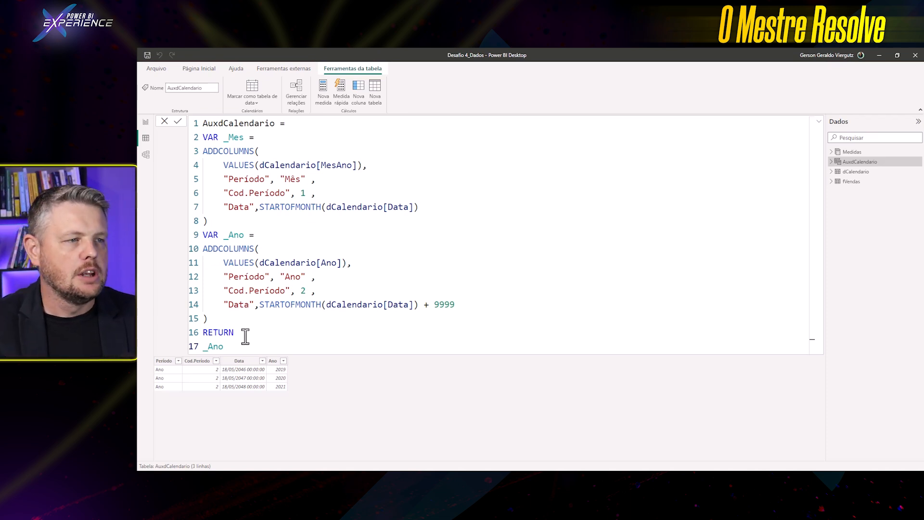
Replace the returned expression with UNION(_Mes,_Ano) and commit the AuxdCalendario formula
double_click(216, 346)
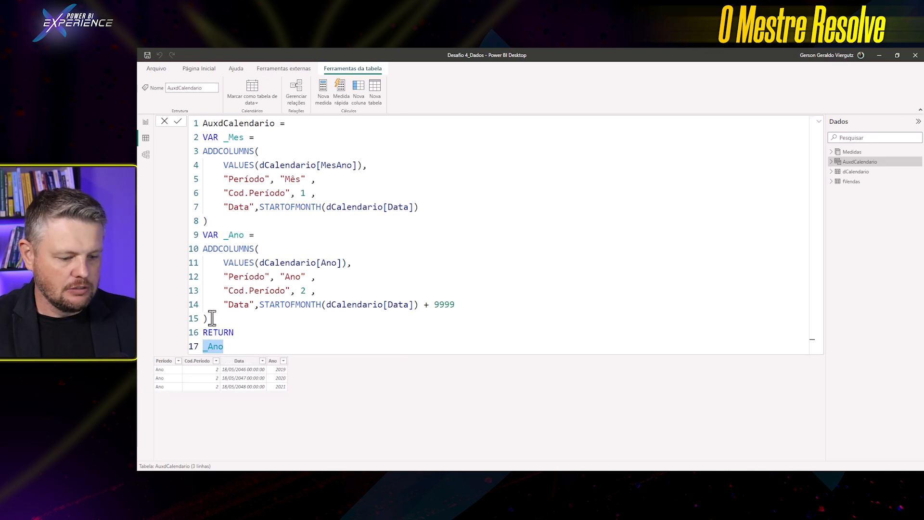
text(UNi)
key(Down)
key(Down)
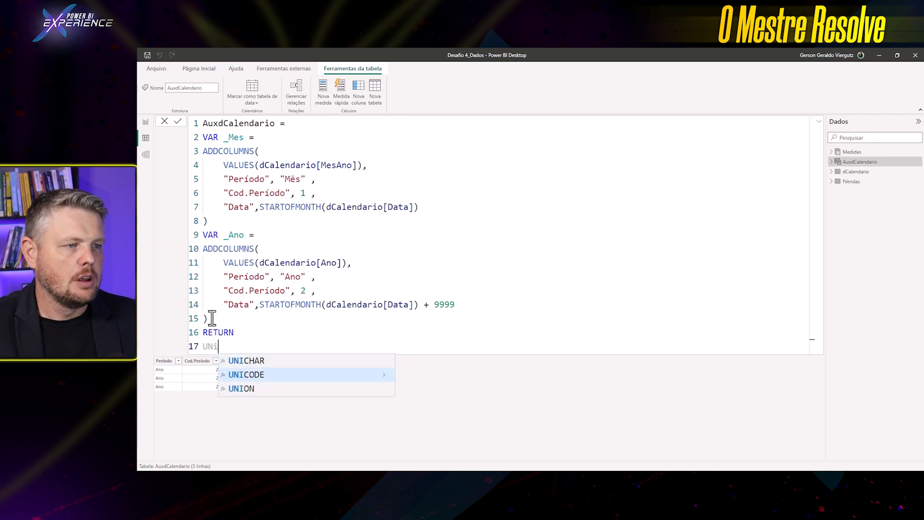
key(Tab)
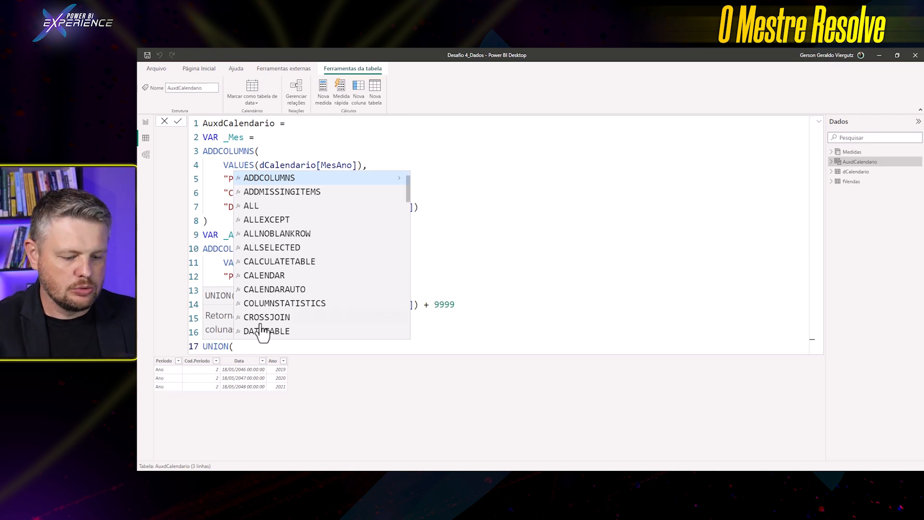
text(_)
key(Down)
key(Tab)
text(,_)
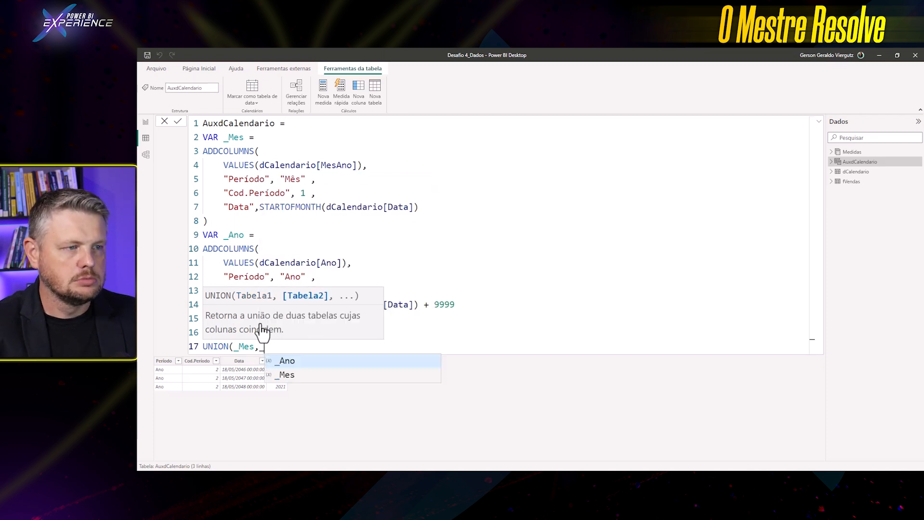
key(Tab)
text())
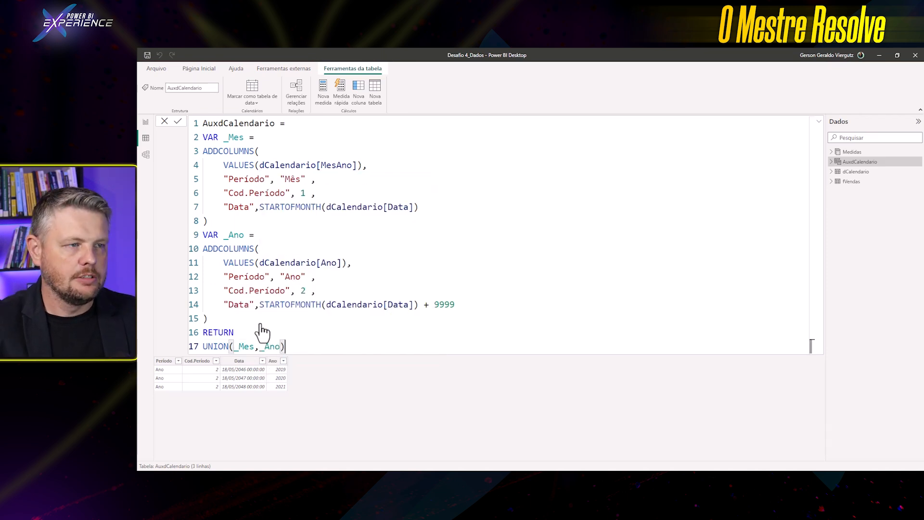
key(Return)
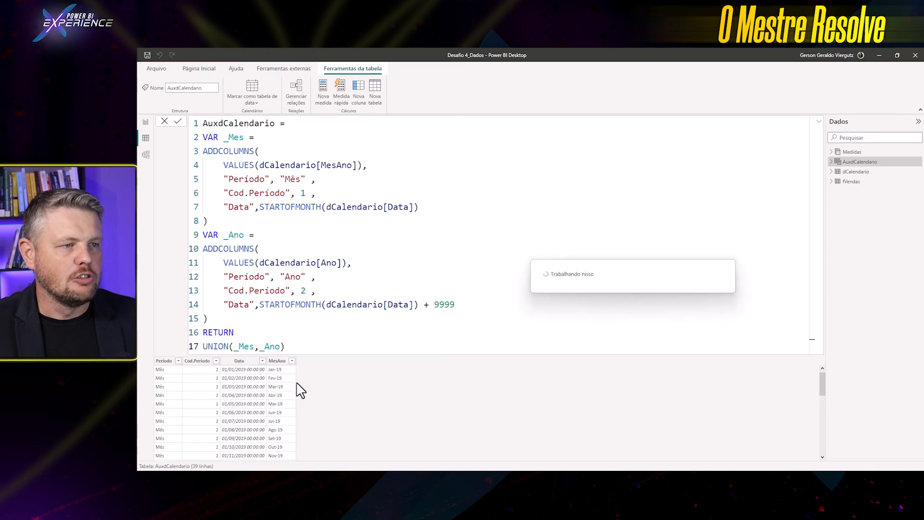
Examine the Período and Cod.Período values where the month rows end and the year rows begin in AuxdCalendario
scroll(288, 395, down, 2)
scroll(284, 401, down, 7)
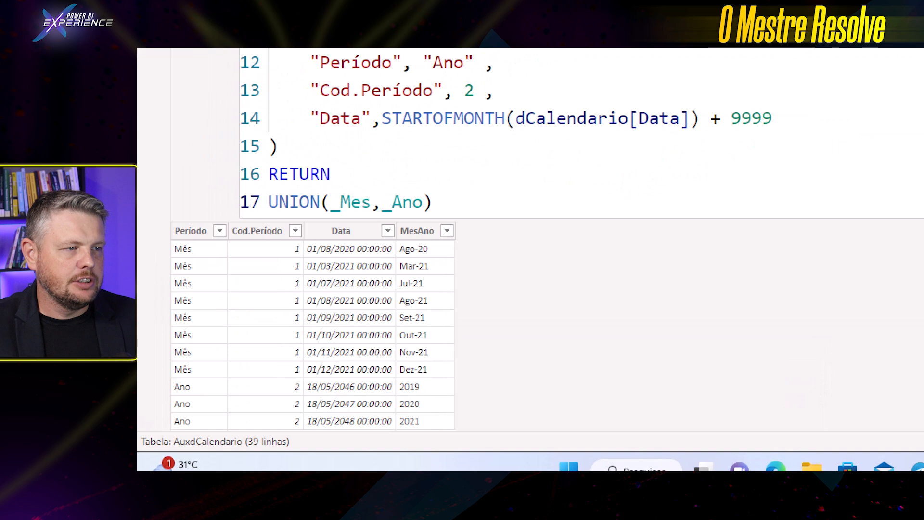
mouse_move(195, 386)
mouse_down()
mouse_move(218, 387)
mouse_move(236, 418)
mouse_up()
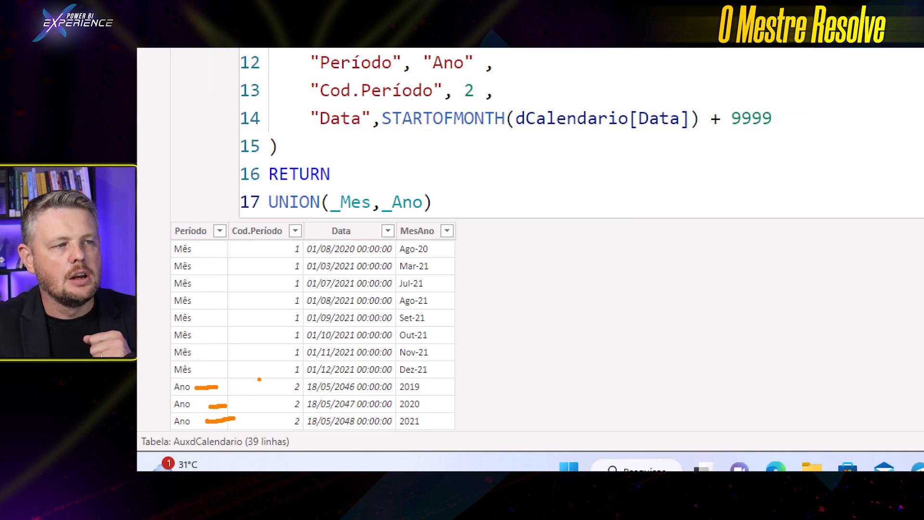
drag(280, 369, 240, 369)
drag(292, 388, 254, 390)
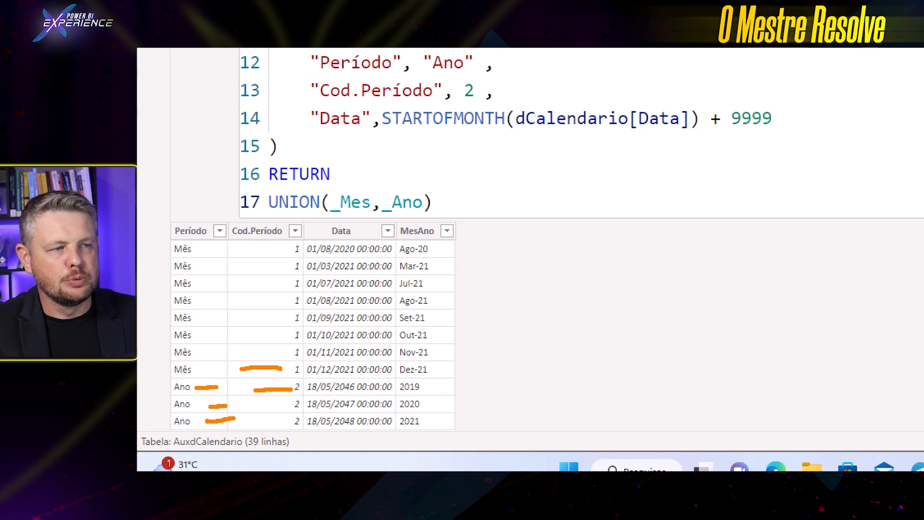
Examine the Data and MesAno values of the 2019, 2020 and 2021 year rows in AuxdCalendario
drag(360, 391, 390, 411)
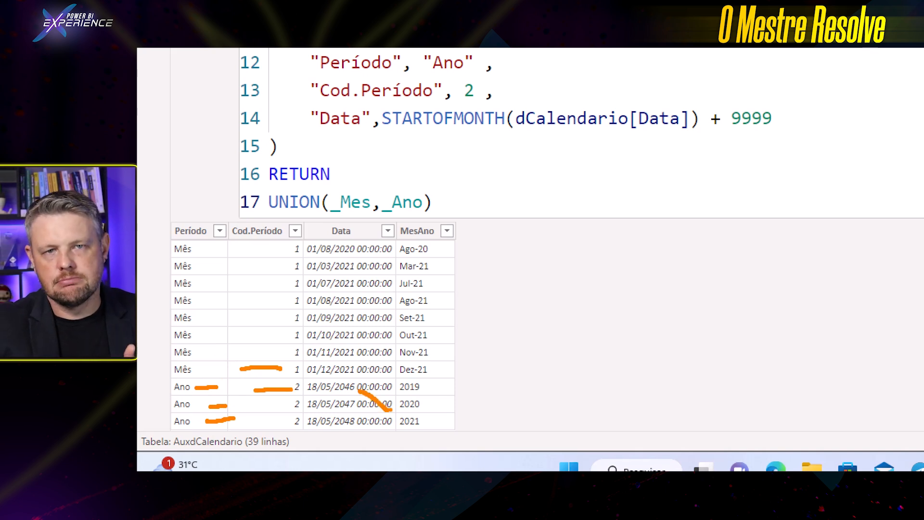
drag(433, 387, 454, 385)
drag(432, 404, 453, 417)
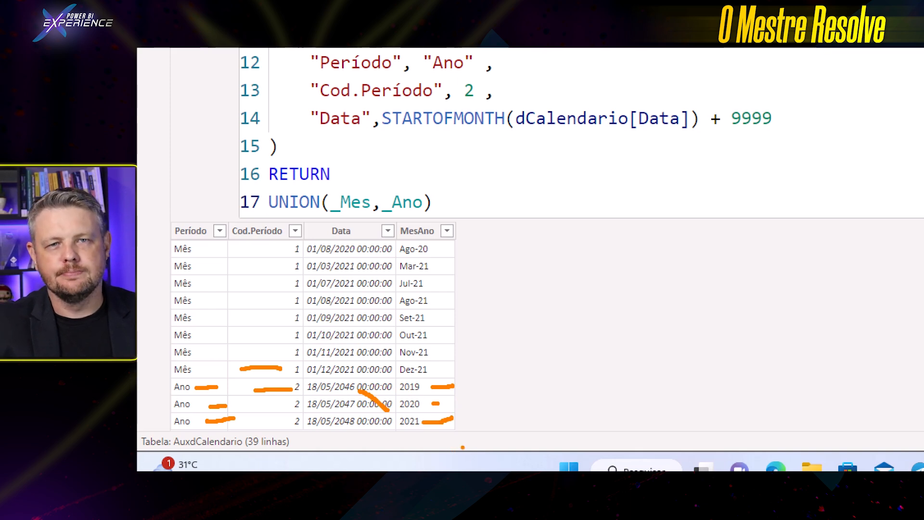
key(Escape)
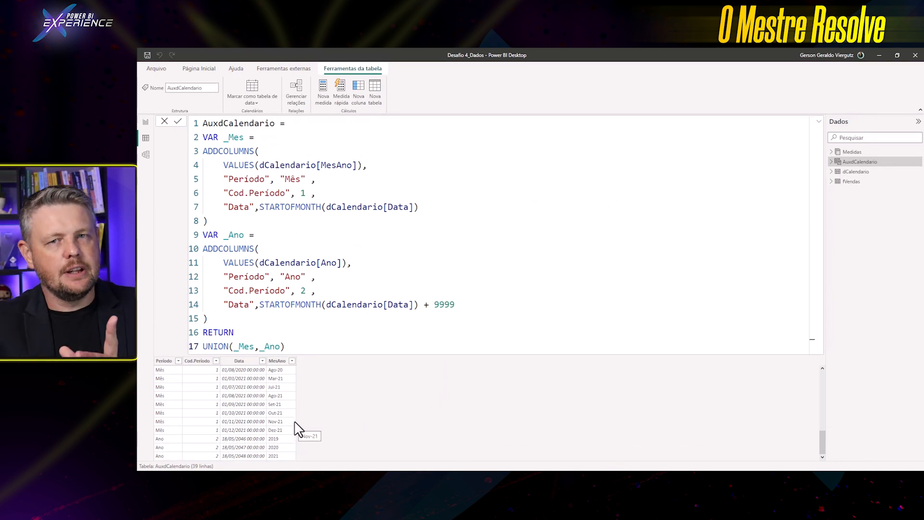
Open the data model diagram and place the AuxdCalendario table beside dCalendario, above fVendas
click(146, 155)
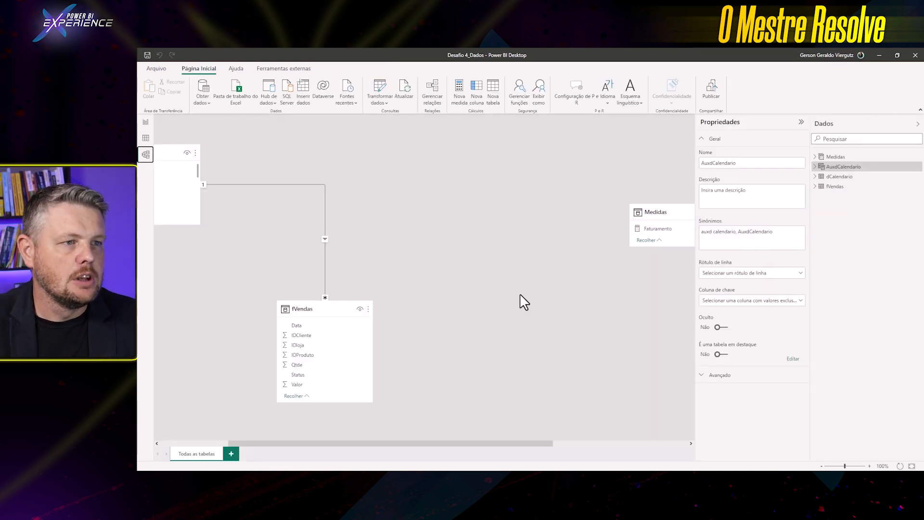
drag(477, 444, 631, 443)
drag(629, 153, 259, 156)
drag(418, 444, 212, 443)
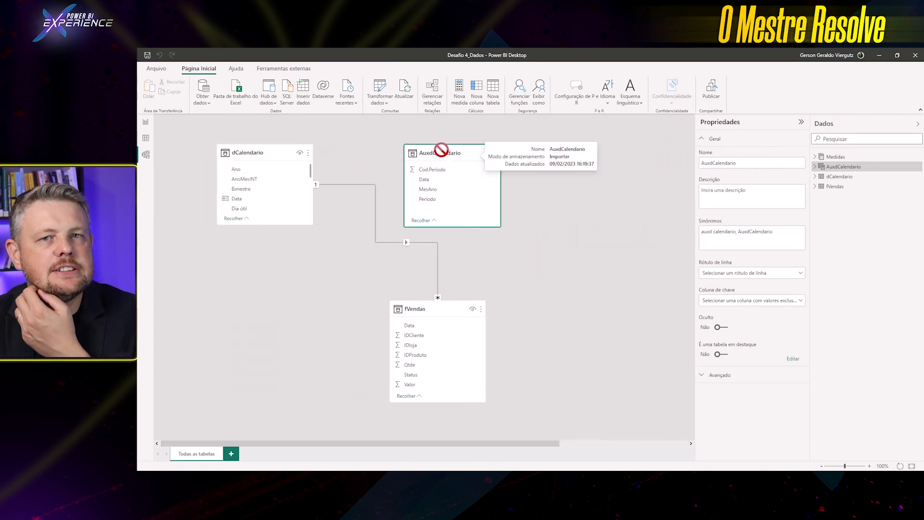
Create a relationship between the MesAno column of AuxdCalendario and the MesAno column of dCalendario
click(442, 190)
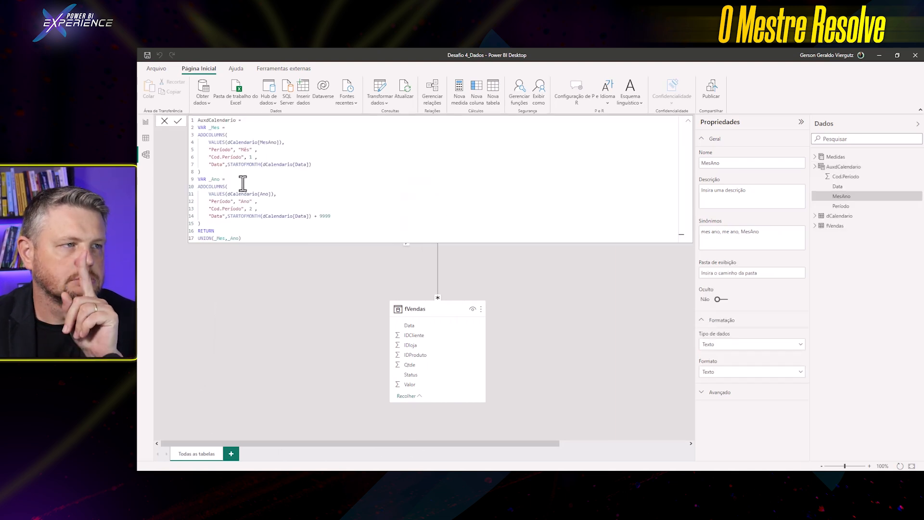
click(164, 121)
scroll(260, 188, down, 3)
scroll(260, 190, down, 5)
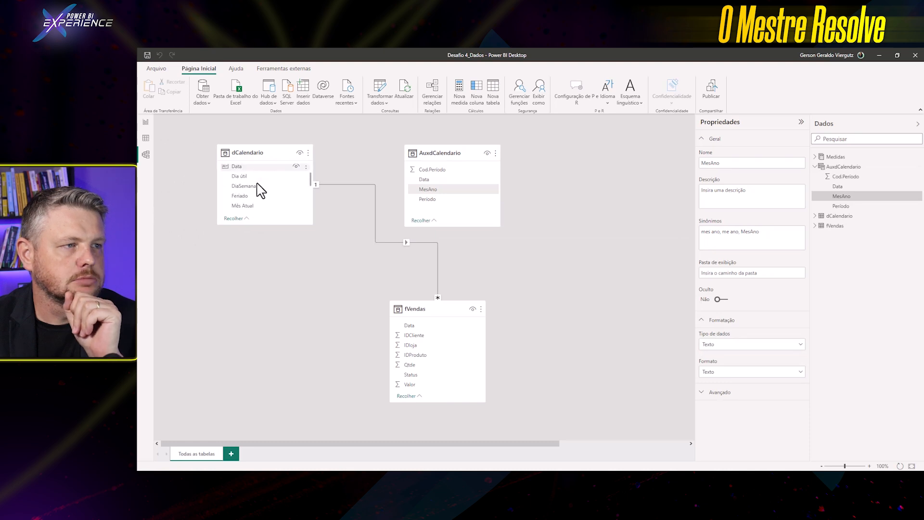
drag(433, 190, 279, 196)
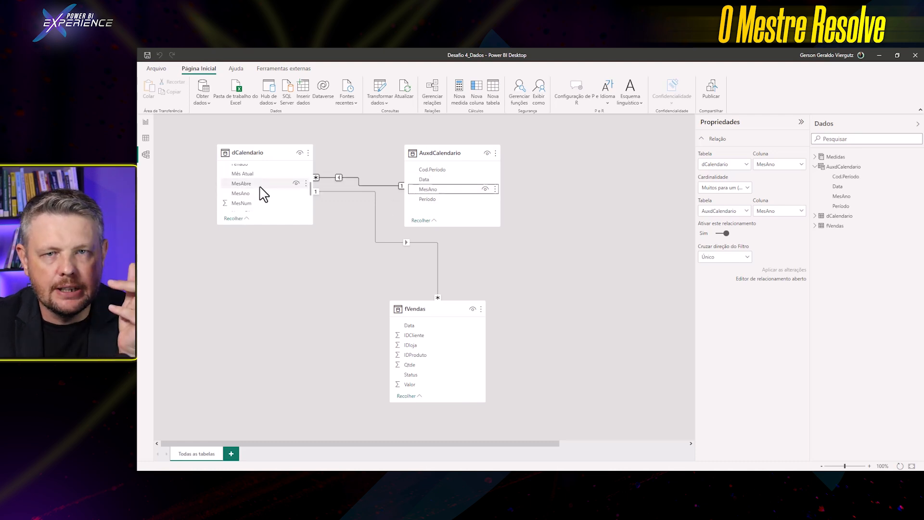
Create a second relationship from the MesAno column of AuxdCalendario to the Ano column of dCalendario
scroll(263, 195, up, 1)
scroll(264, 195, up, 5)
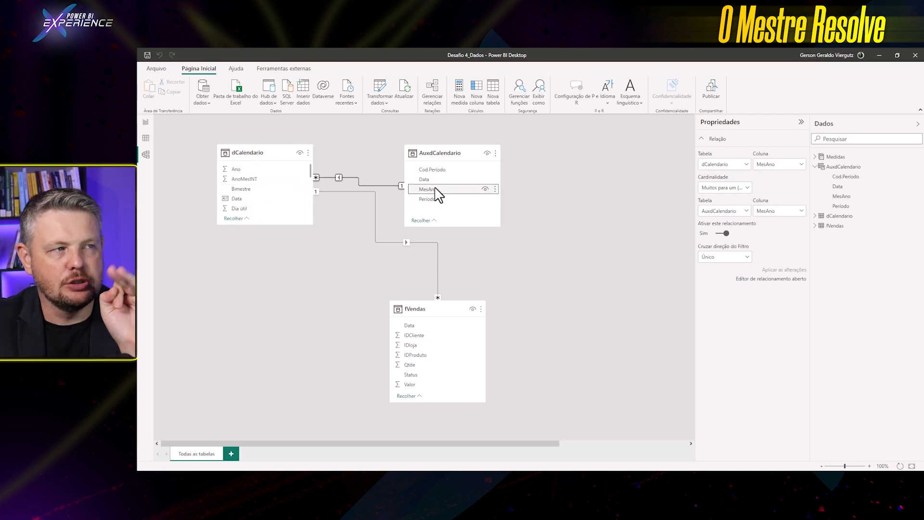
drag(439, 190, 282, 174)
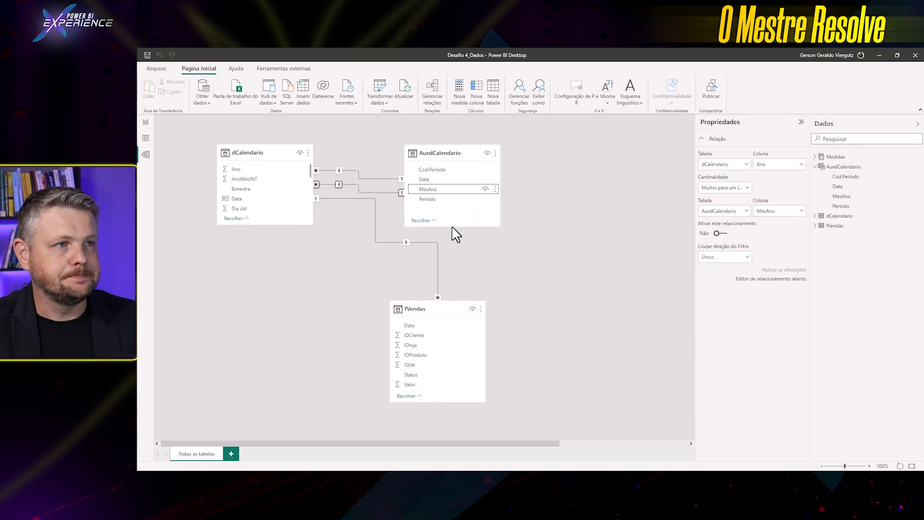
Return to the report page and start a new measure named Faturamento Subtotal in the Medidas table
click(146, 122)
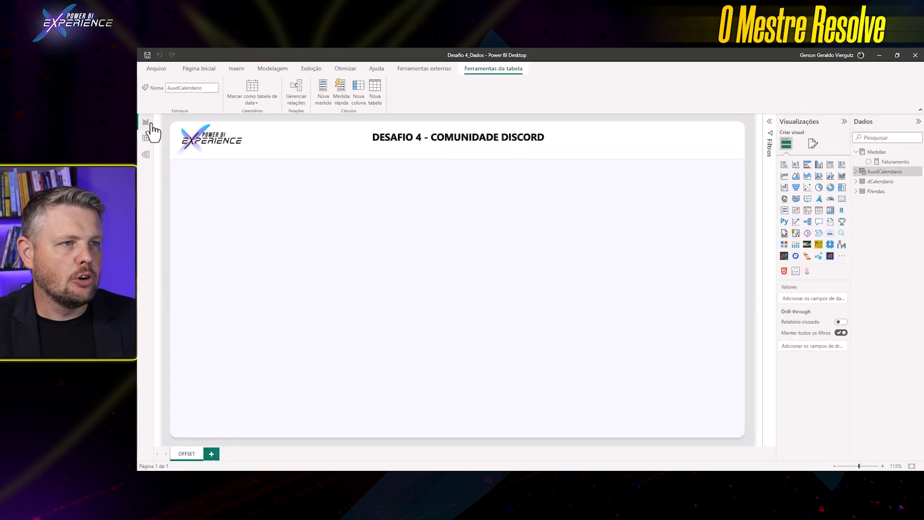
right_click(871, 153)
click(821, 158)
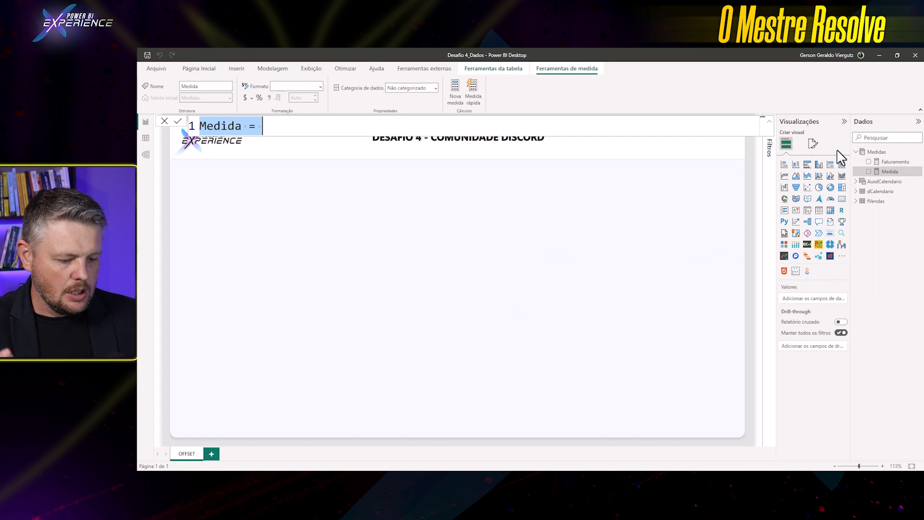
text(Faturamento)
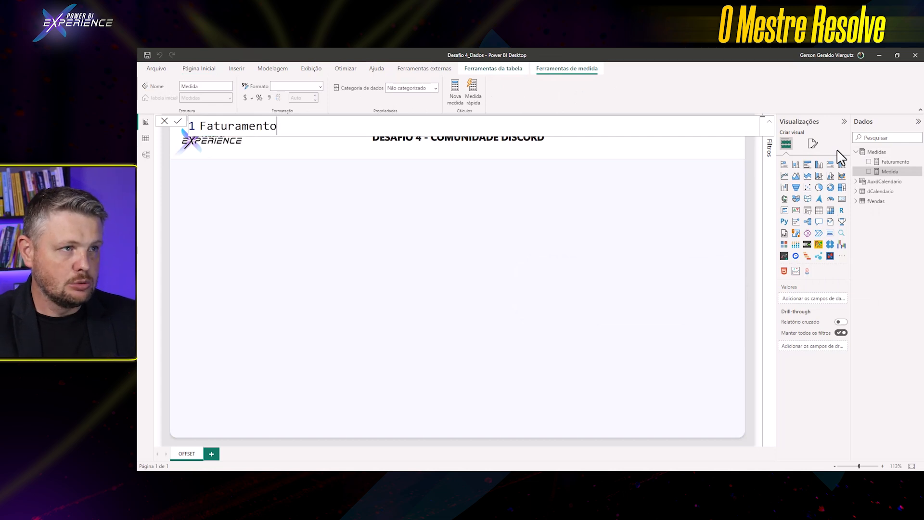
text( Subtotal =)
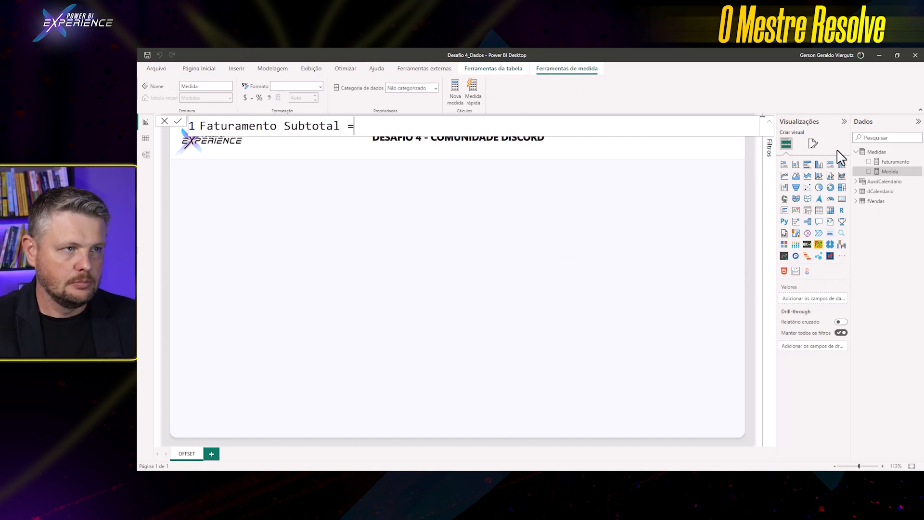
key(shift+Return)
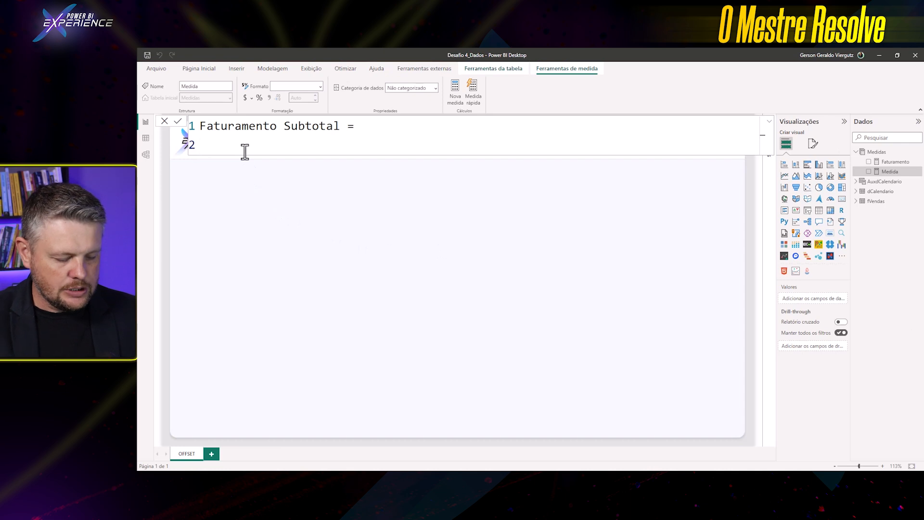
Declare the variable _Mes as a CALCULATE expression with [Faturamento] as its first argument
text(VAR _Mes =)
key(Return)
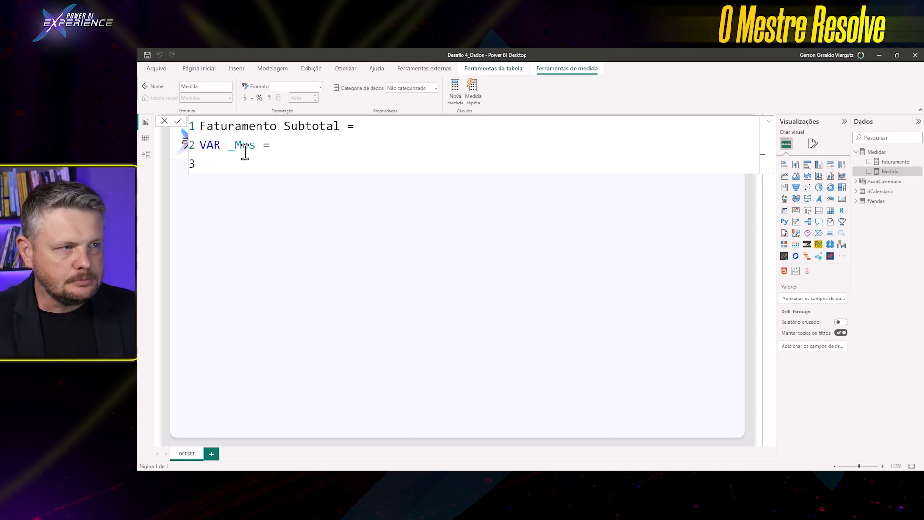
text(cal)
key(Tab)
key(Return)
key(Tab)
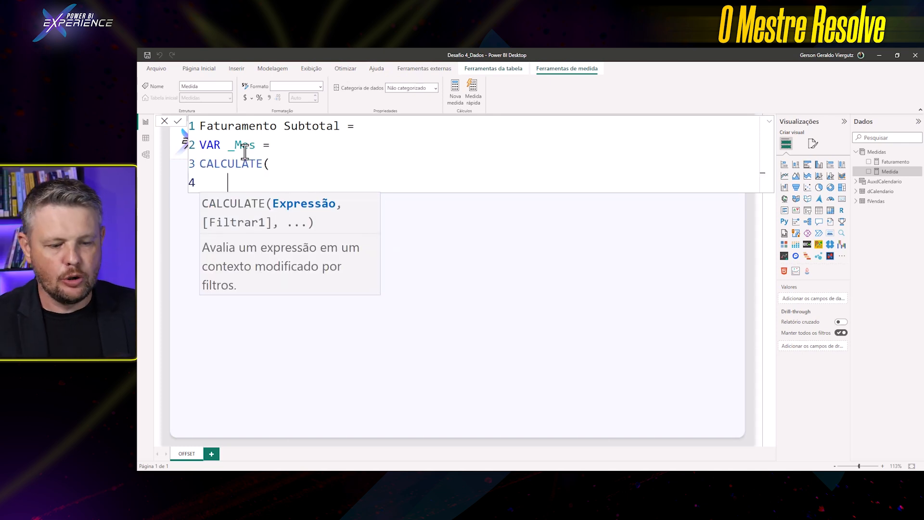
text(Fatu)
key(Tab)
text(,)
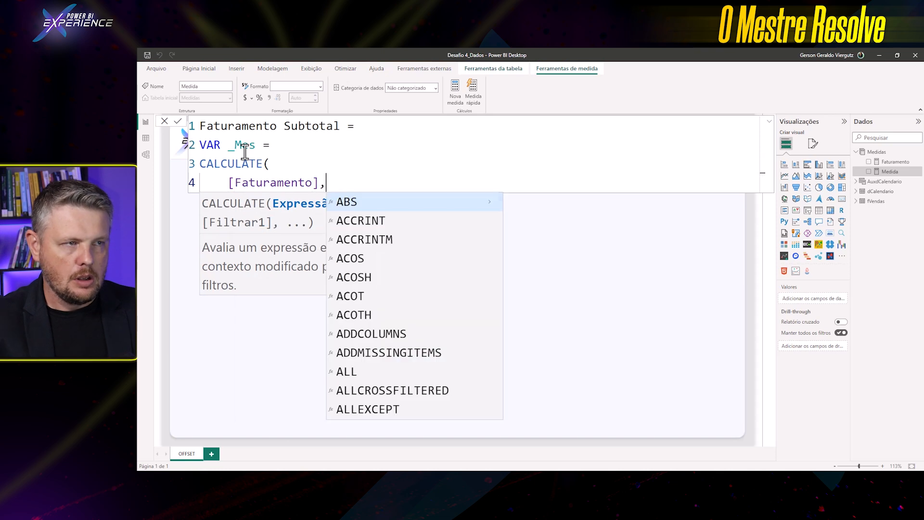
key(Return)
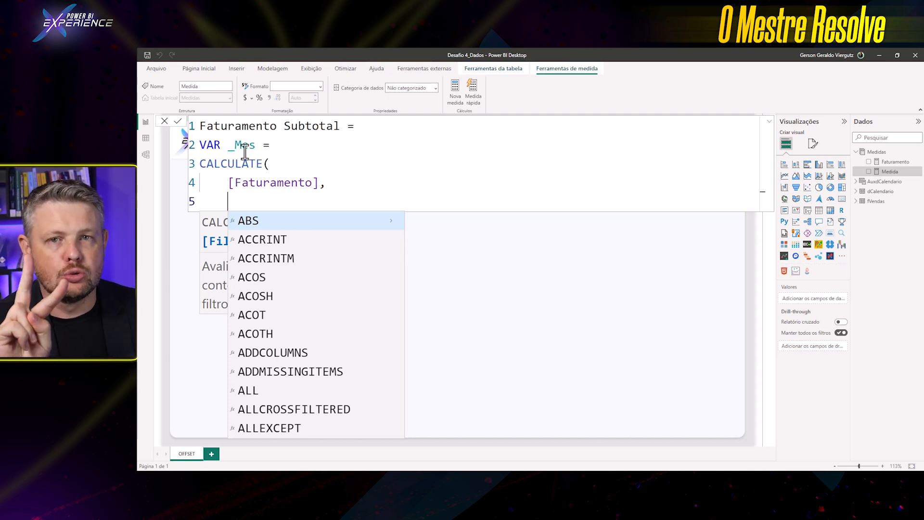
Add the filter AuxdCalendario[Cod.Período] = 1 to the _Mes expression and close its CALCULATE
text(cod)
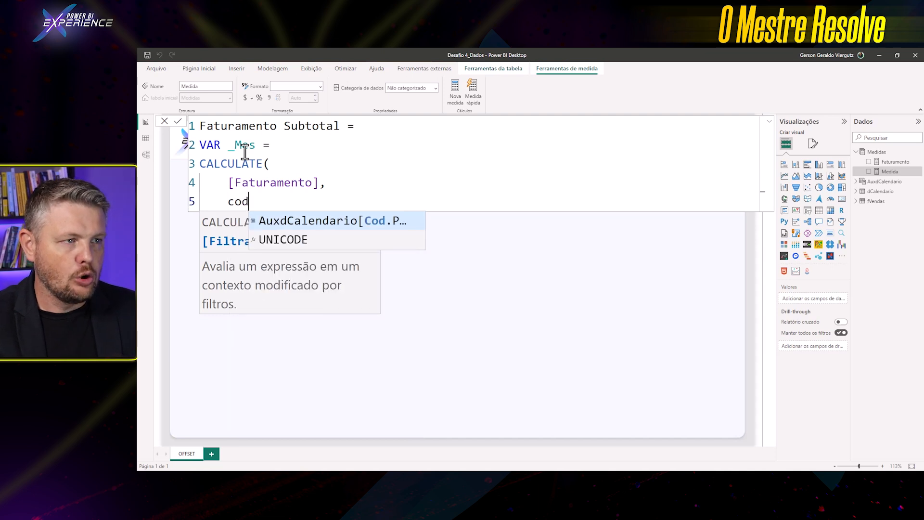
key(Tab)
text(= 1)
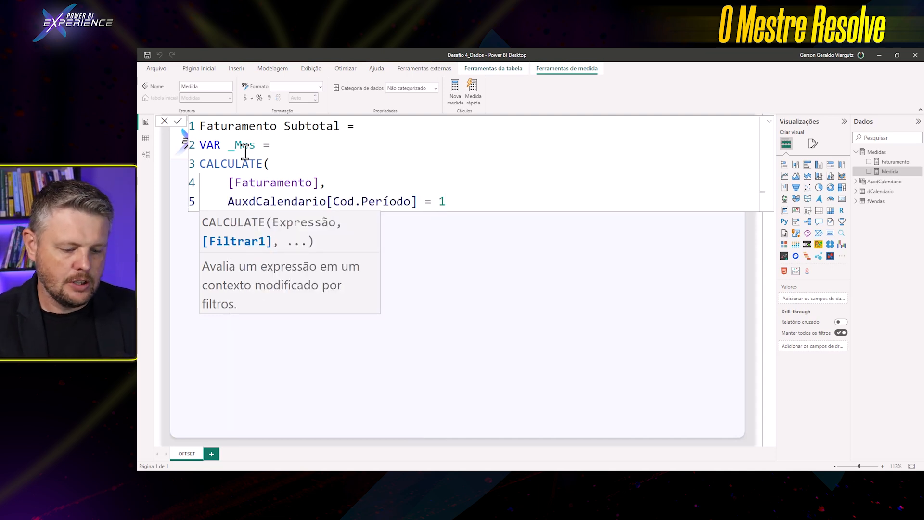
key(Return)
text())
key(Return)
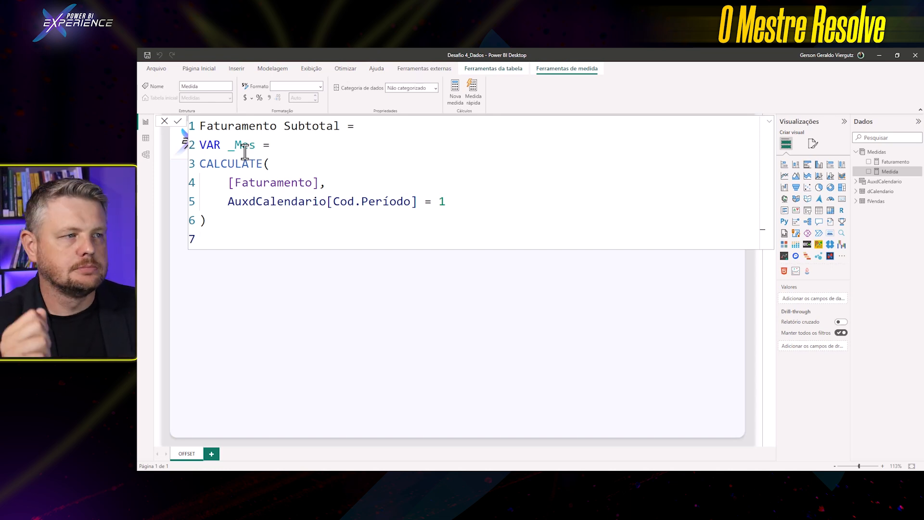
Declare the variable _Ano as a CALCULATE expression with [Faturamento] as its first argument
text(VAR _Ano =)
key(Return)
text(cal)
key(Tab)
key(shift+Return)
text(Fatu)
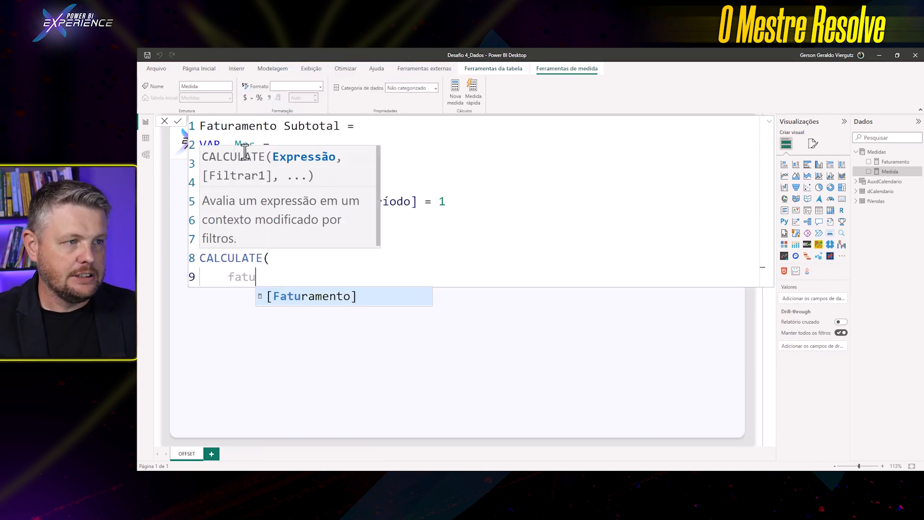
key(Tab)
key(shift+Return)
key(BackSpace)
text(,)
key(BackSpace)
key(BackSpace)
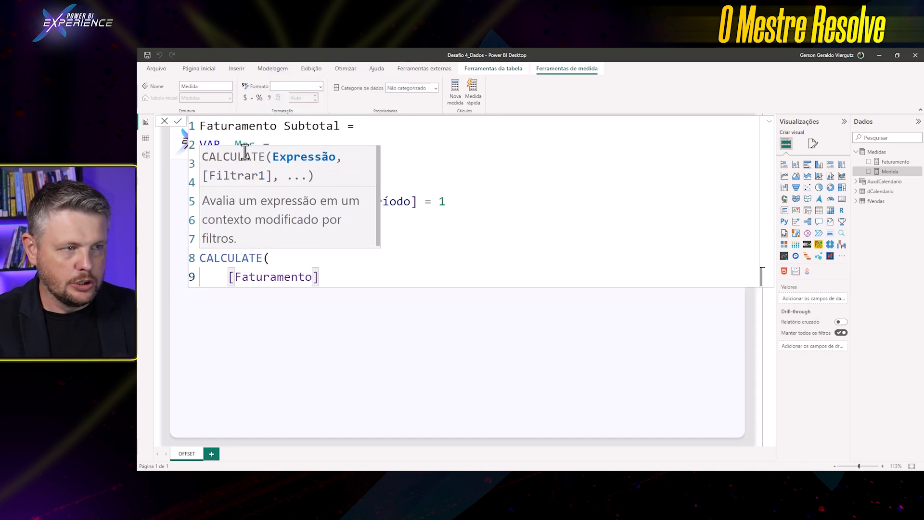
text(,)
key(shift+Return)
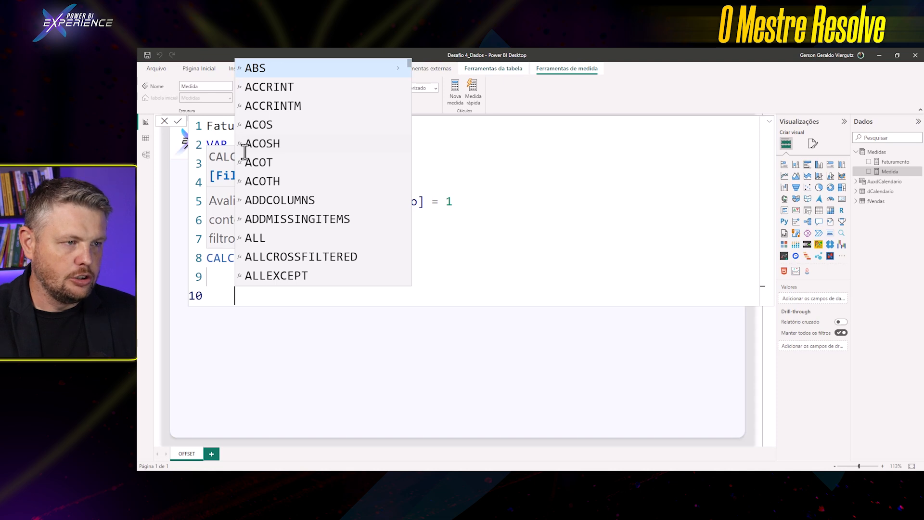
Add USERELATIONSHIP(AuxdCalendario[MesAno],dCalendario[Ano]) as a filter argument of the _Ano CALCULATE
text(user)
key(Down)
key(Tab)
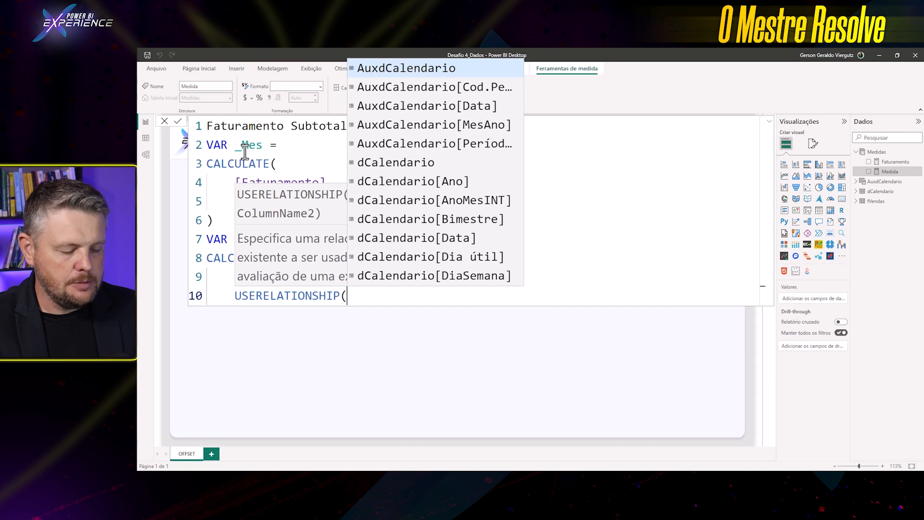
text(aux)
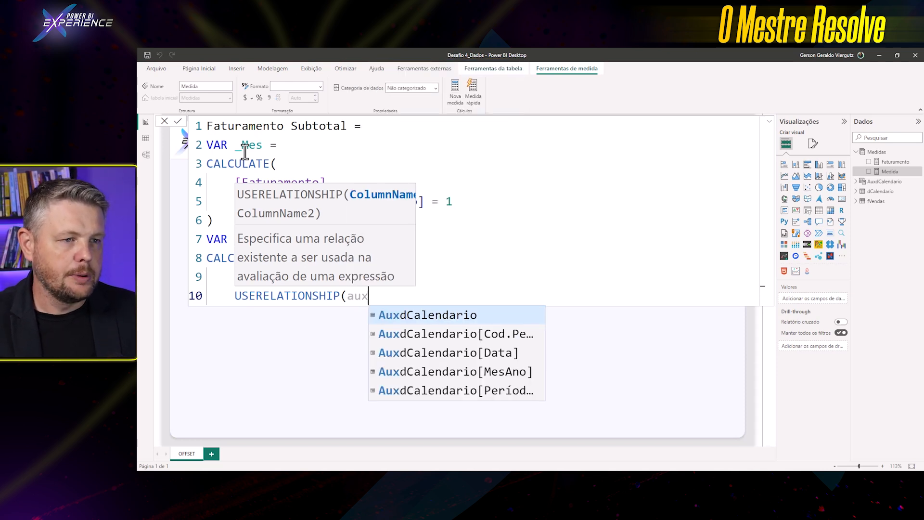
key(Down)
key(Down)
key(Down)
key(Tab)
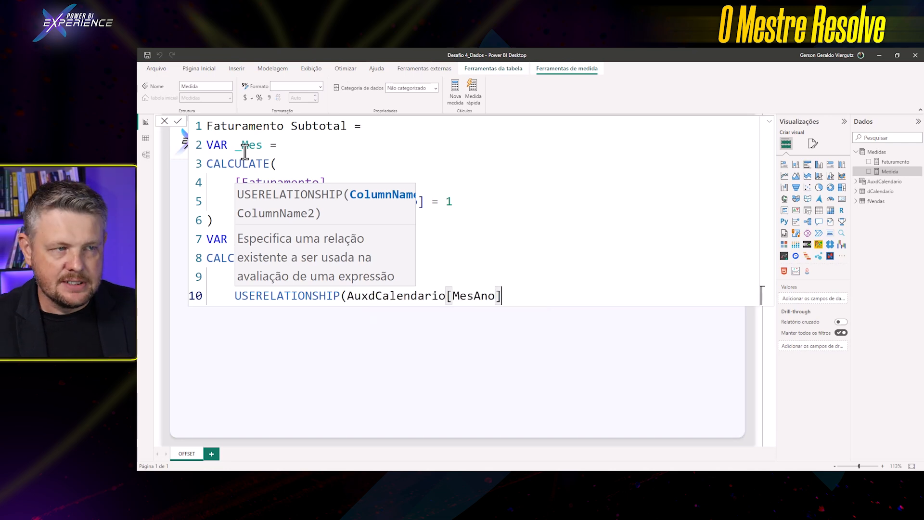
text(,ano)
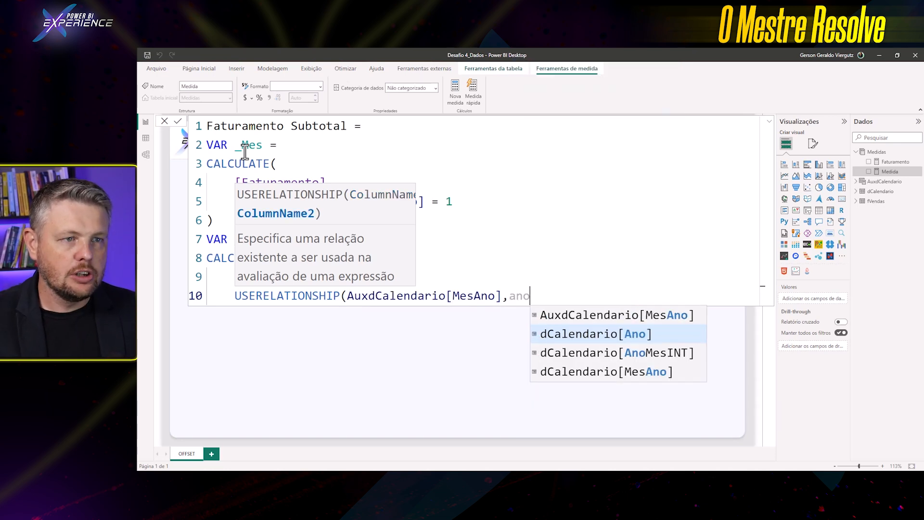
key(Tab)
text())
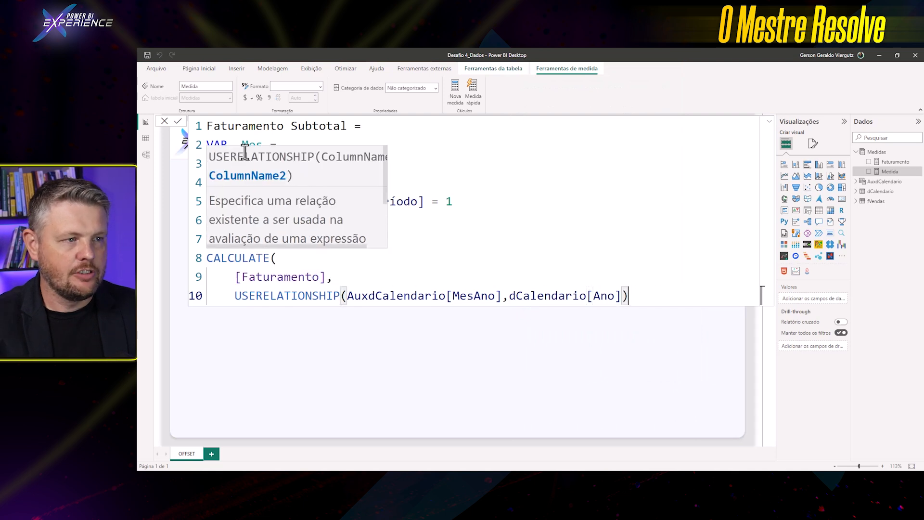
text(,)
key(Return)
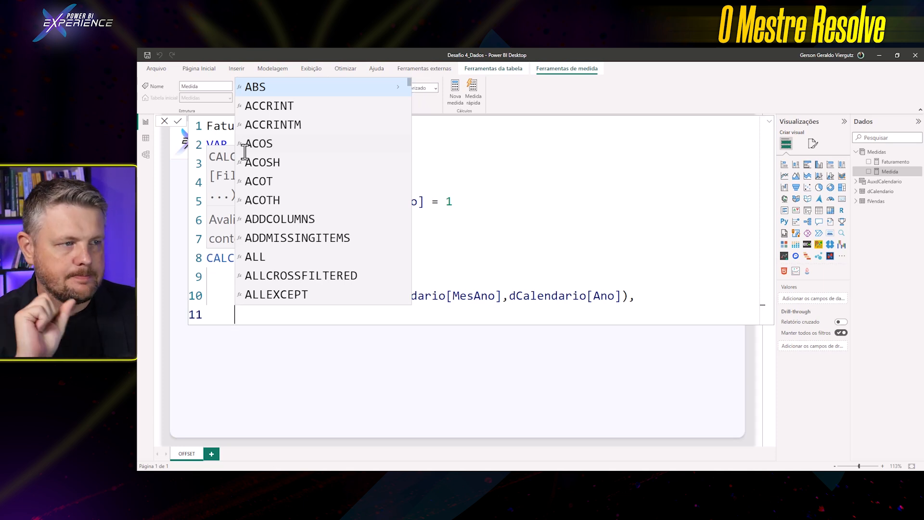
Add the filter AuxdCalendario[Cod.Período] = 2 to the _Ano expression and close its CALCULATE
text(cod)
key(Tab)
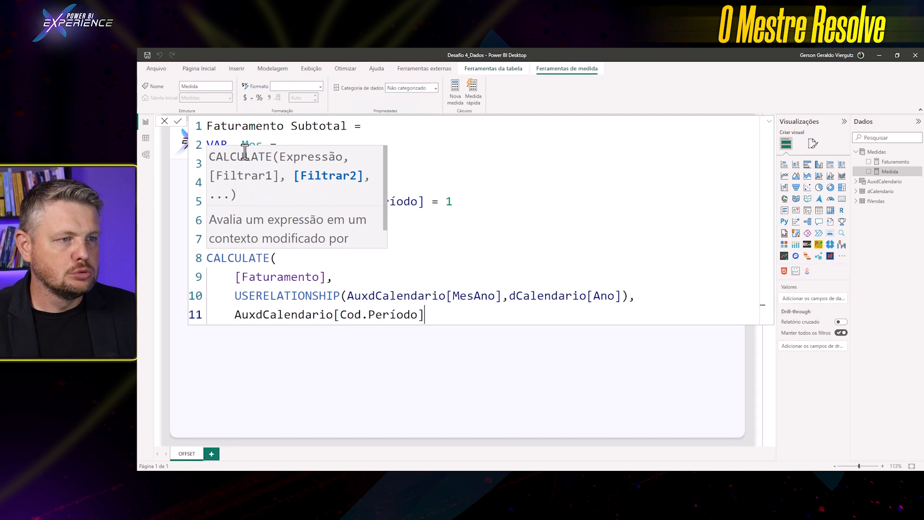
text(= 2)
key(Return)
text())
key(Return)
Add RETURN to the measure, followed by an IF function with ISINSCOPE(AuxdCalendario[MesAno]) as its logical test
text(RETURN)
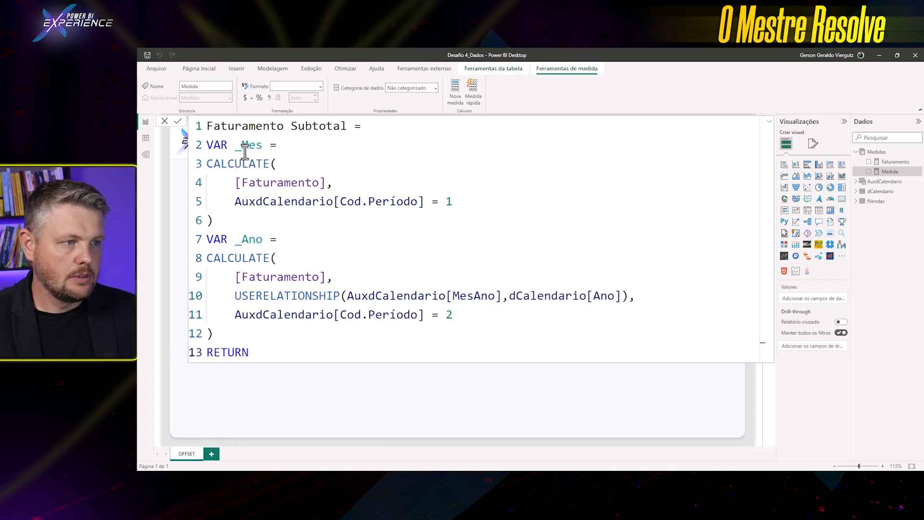
key(Return)
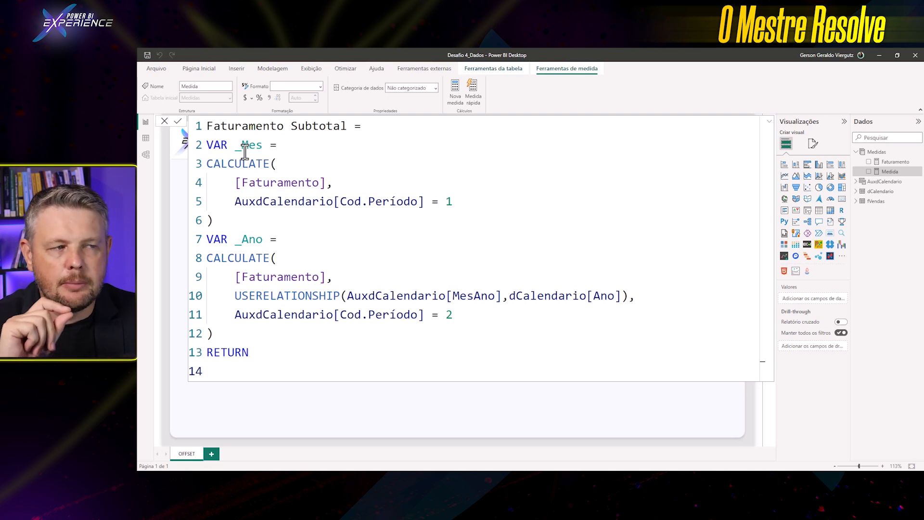
text(IF()
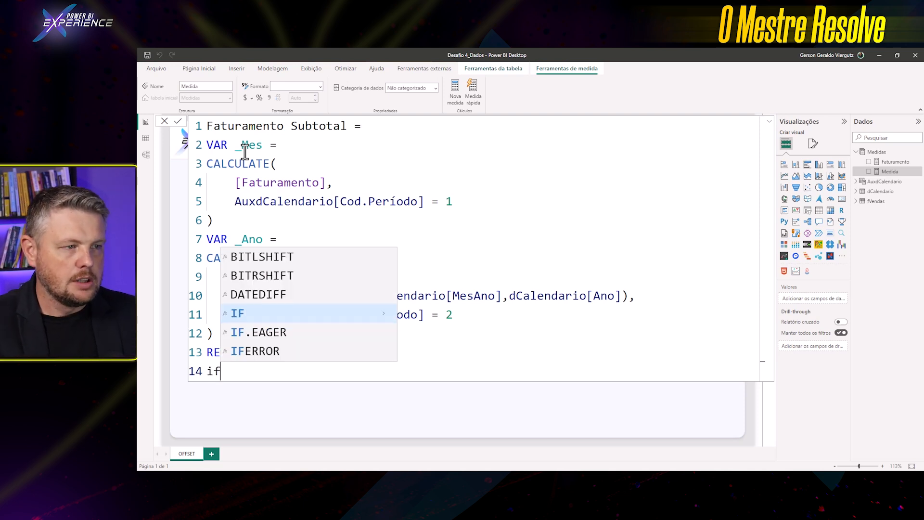
key(shift+Return)
text(isi)
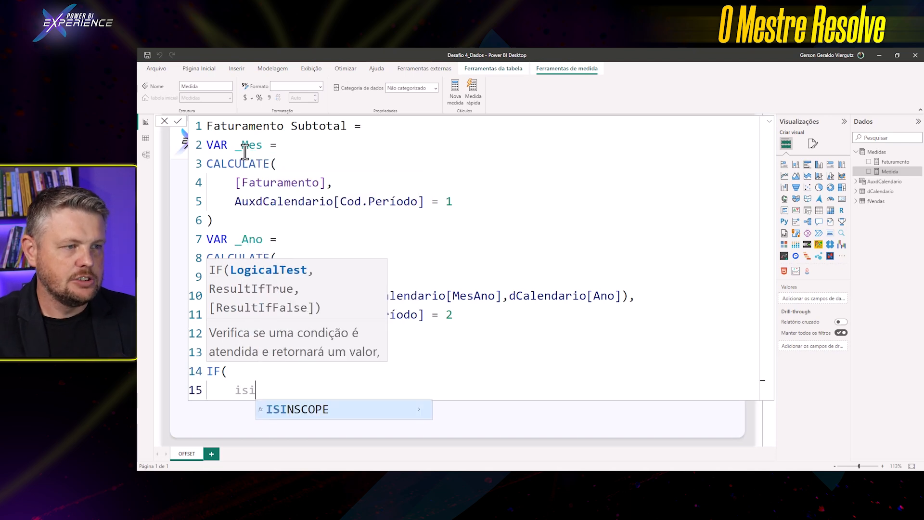
key(Tab)
text(mes)
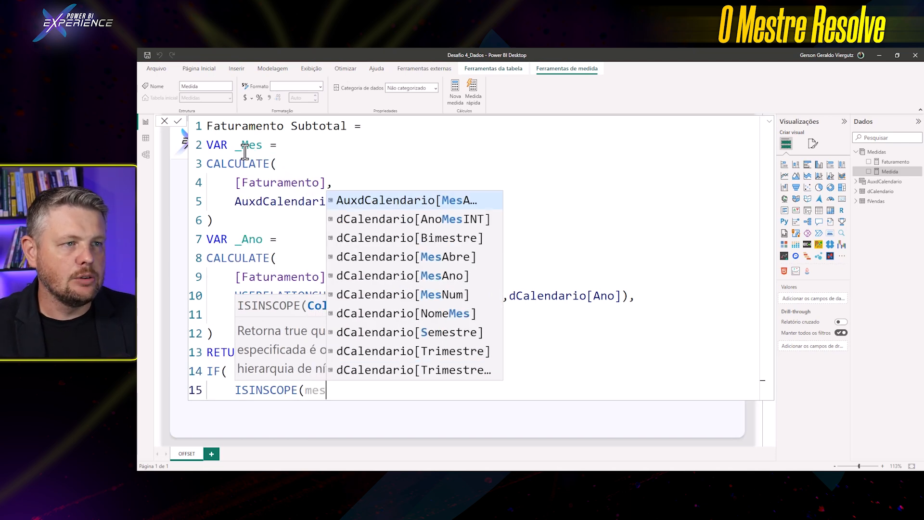
key(Tab)
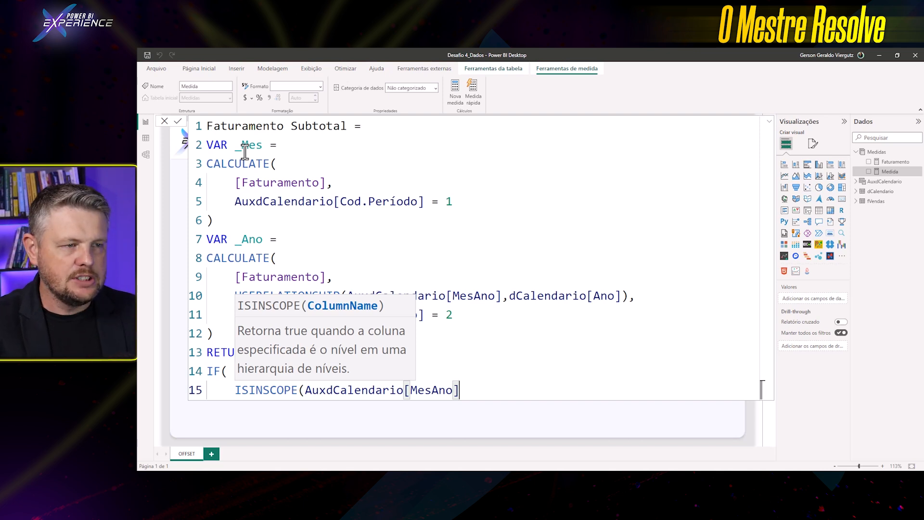
text())
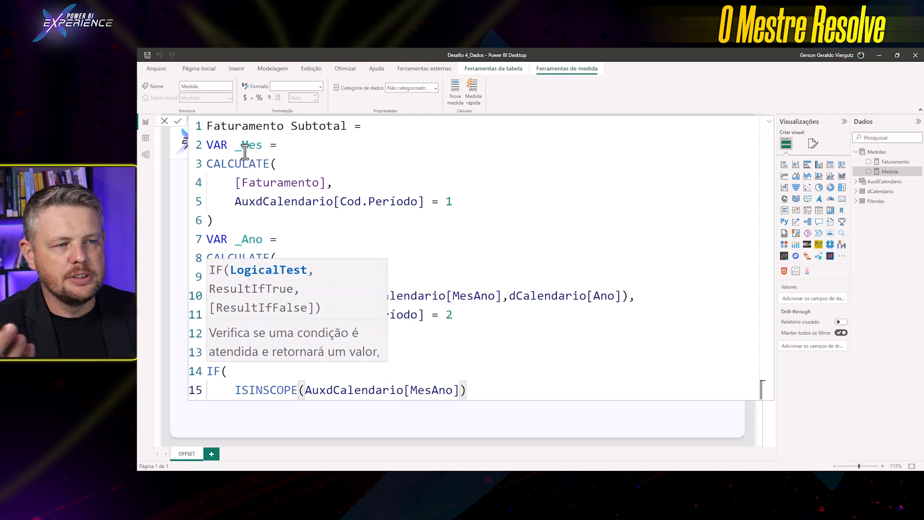
text(,)
key(shift+Return)
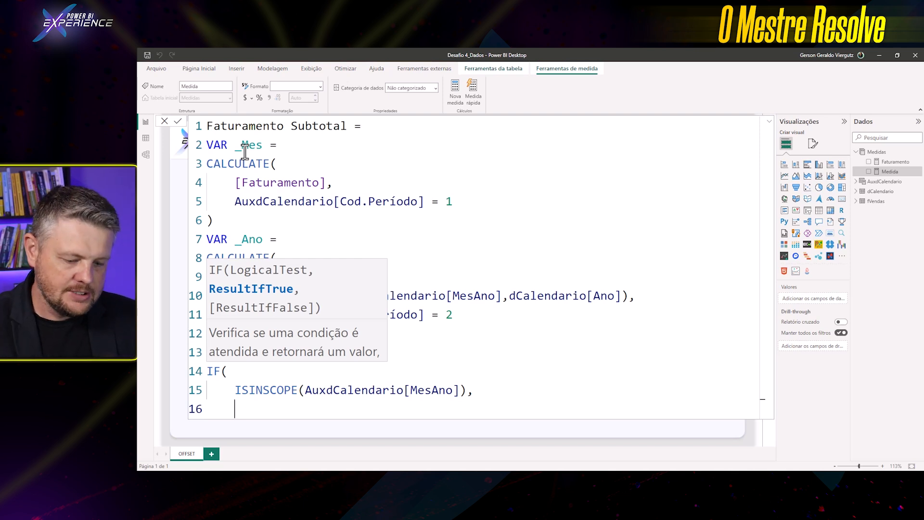
Enter _Mes + _Ano as the IF function's result when the test is true
text(_)
key(Down)
key(Tab)
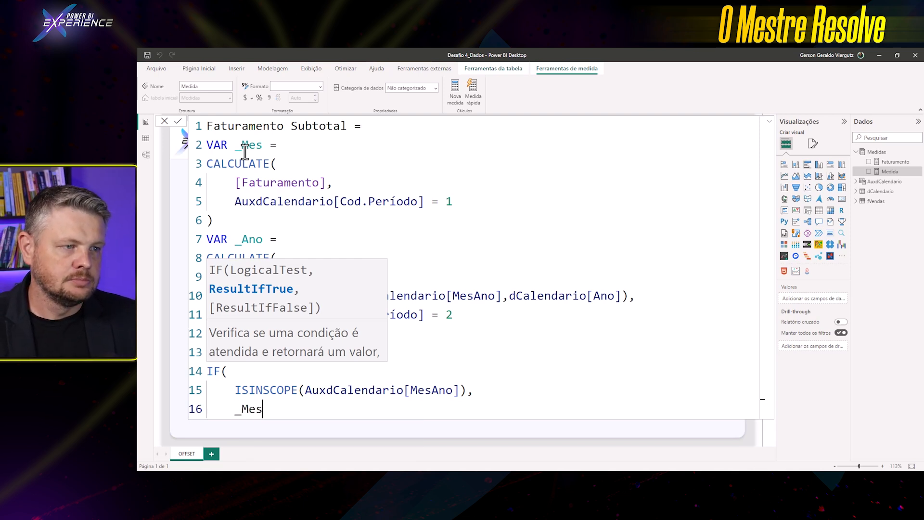
text(+ _)
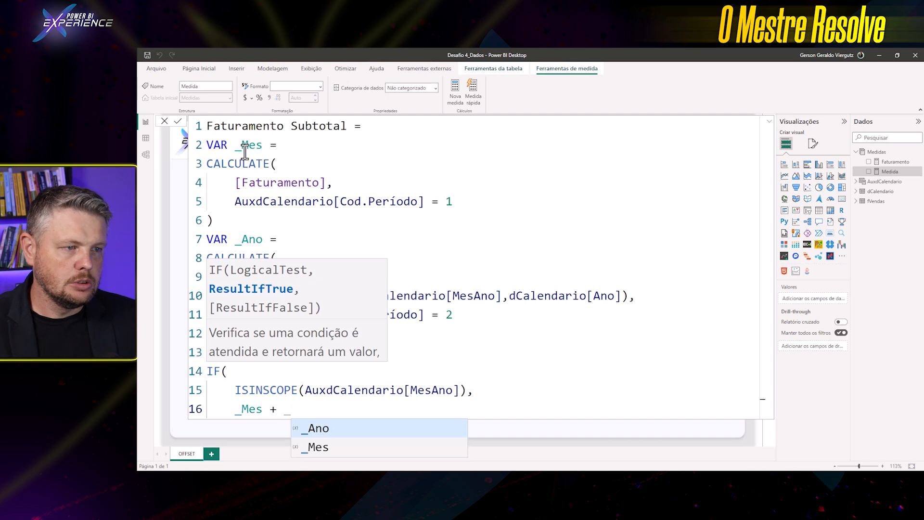
key(Tab)
text(,)
key(Return)
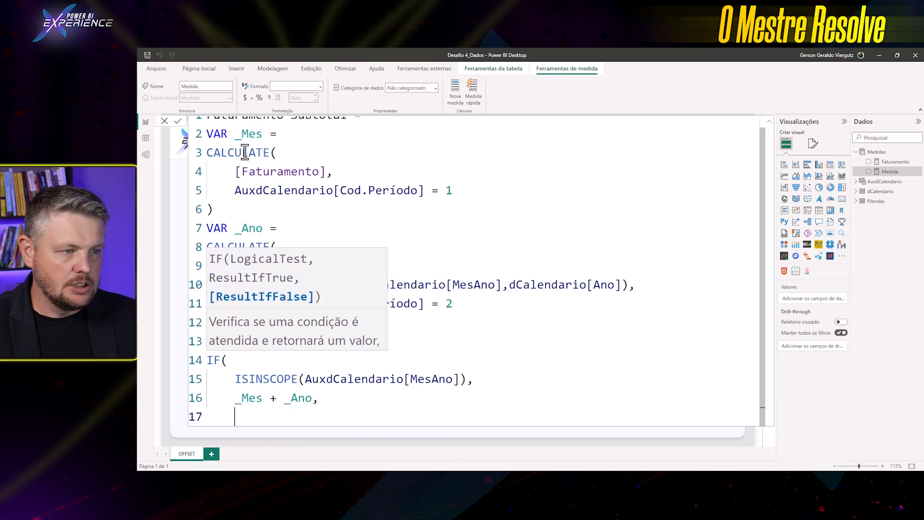
Enter [Faturamento] as the IF function's false result, close the function and commit the Faturamento Subtotal measure
text(fatu)
key(Tab)
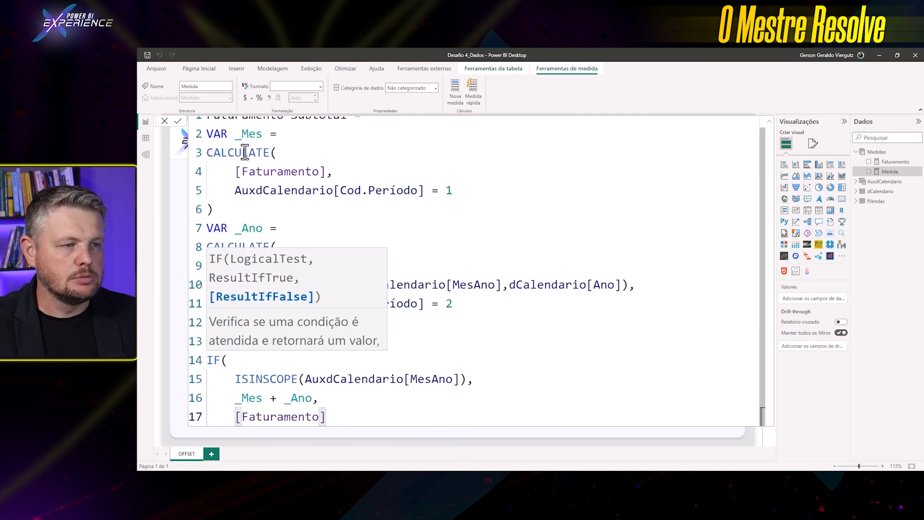
key(Return)
text())
key(Return)
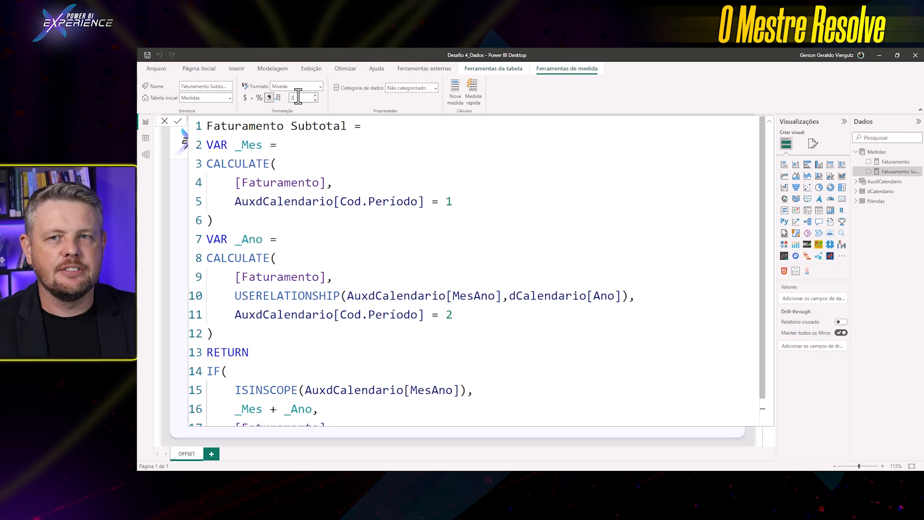
click(164, 121)
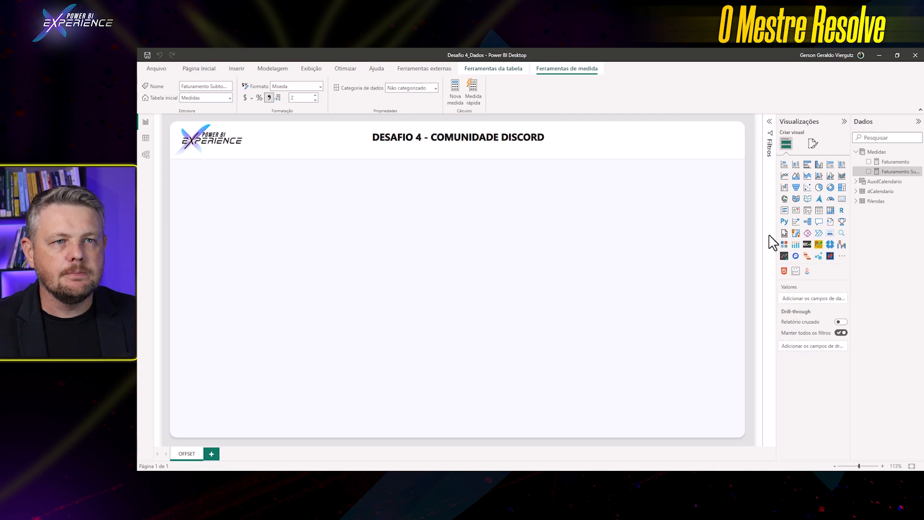
Insert a wide matrix visual on the page with AuxdCalendario[MesAno] as rows and Faturamento Subtotal as values
click(830, 212)
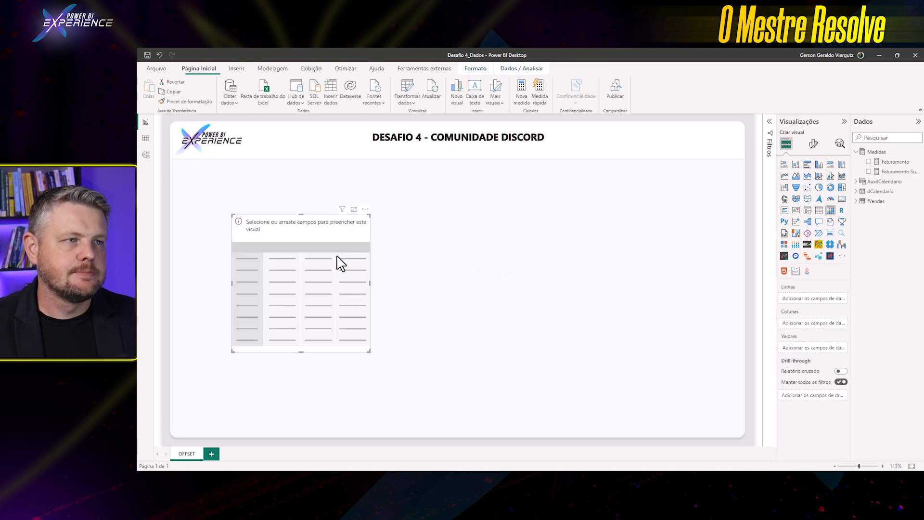
drag(379, 317, 688, 323)
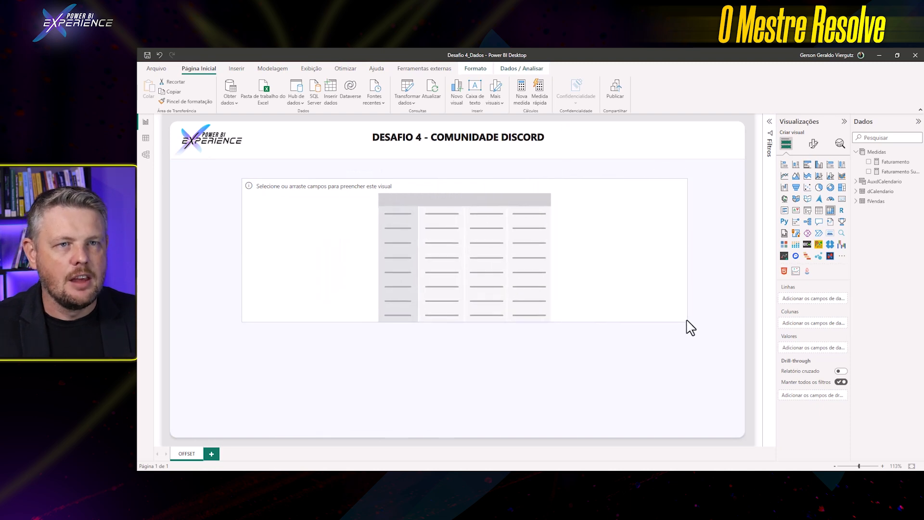
click(857, 184)
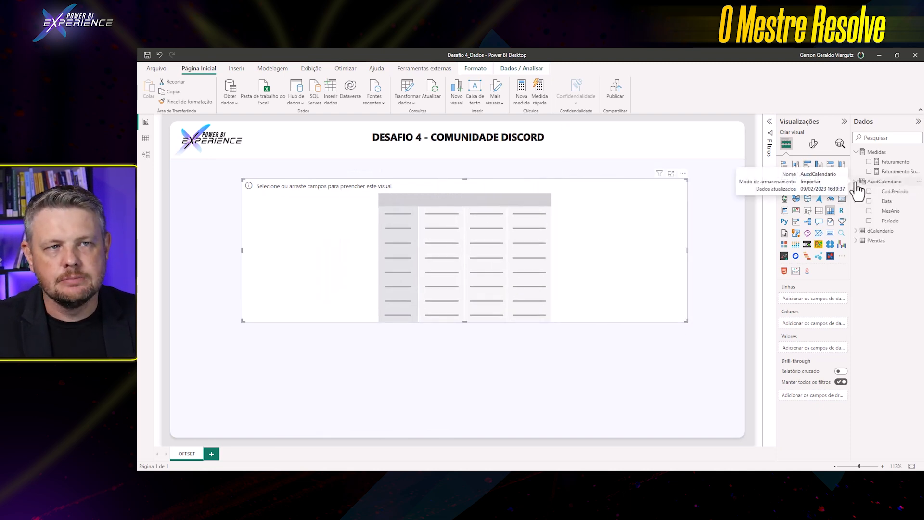
drag(890, 210, 504, 250)
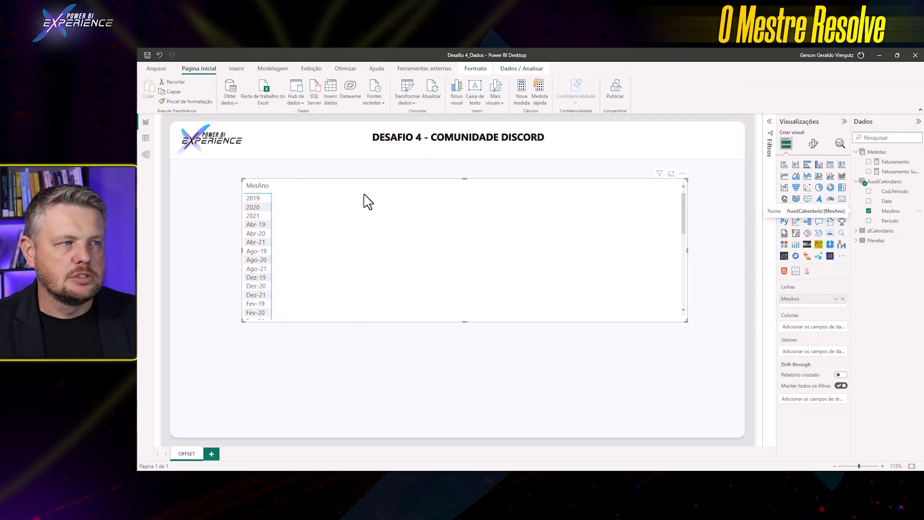
drag(896, 172, 560, 255)
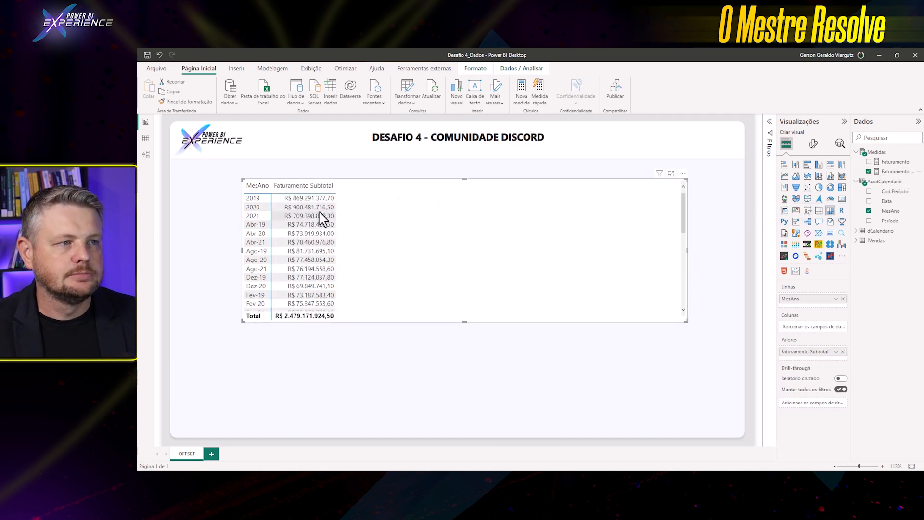
Replace Faturamento Subtotal with Faturamento as the matrix value and look through the MesAno rows
click(869, 172)
click(869, 163)
scroll(346, 238, down, 6)
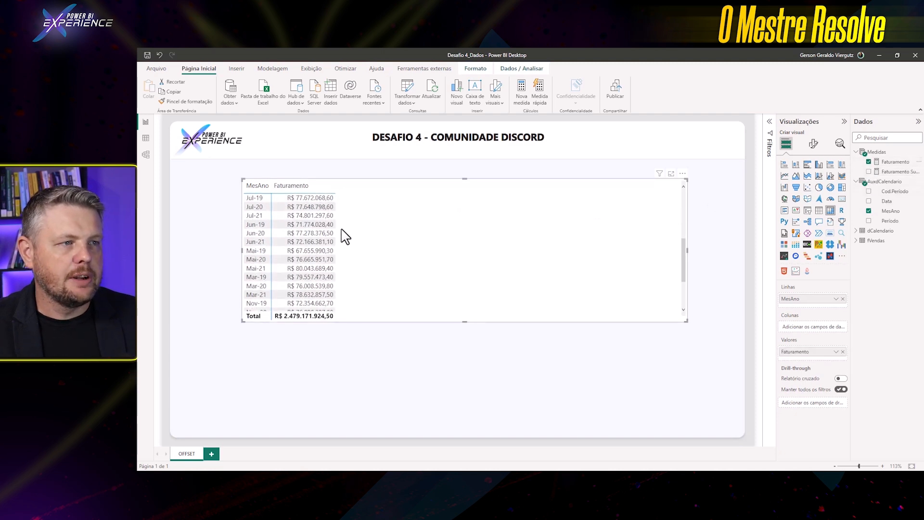
scroll(358, 248, up, 6)
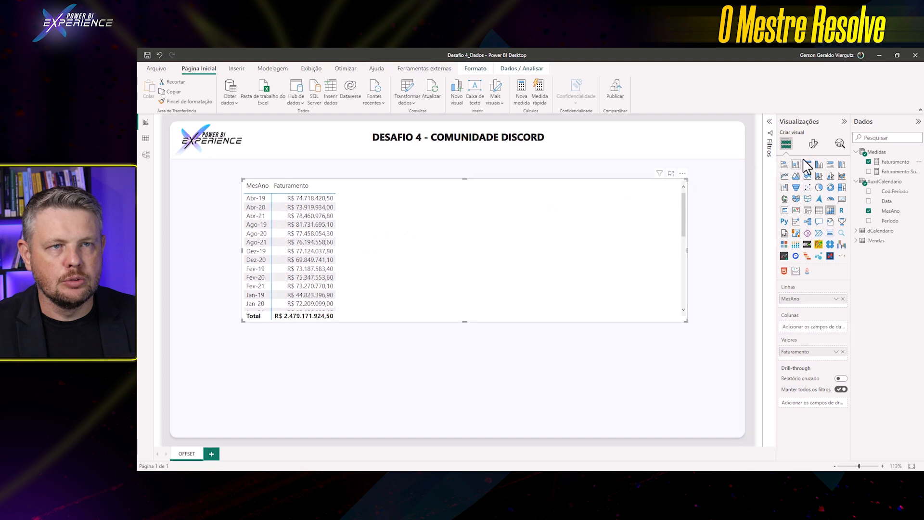
Put Faturamento Subtotal back as the matrix value in place of Faturamento and review the year and month rows
click(869, 162)
click(869, 172)
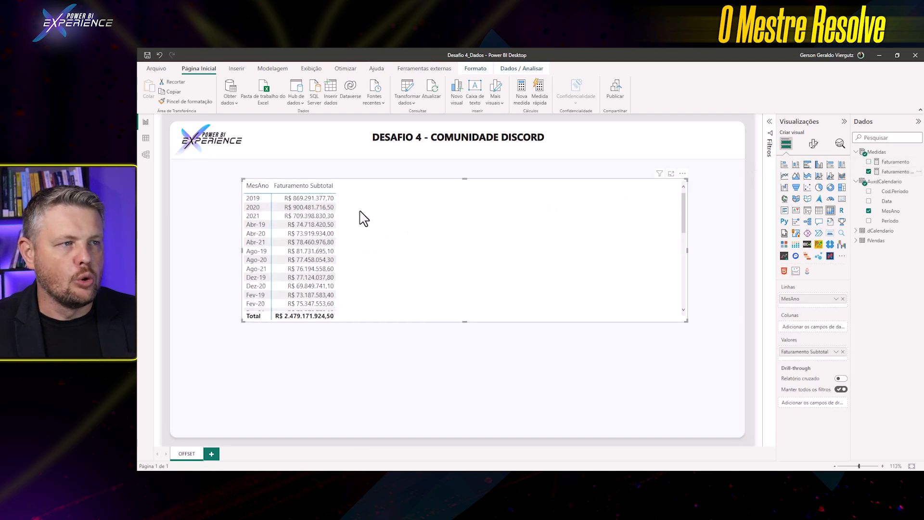
scroll(365, 248, down, 4)
scroll(359, 248, up, 4)
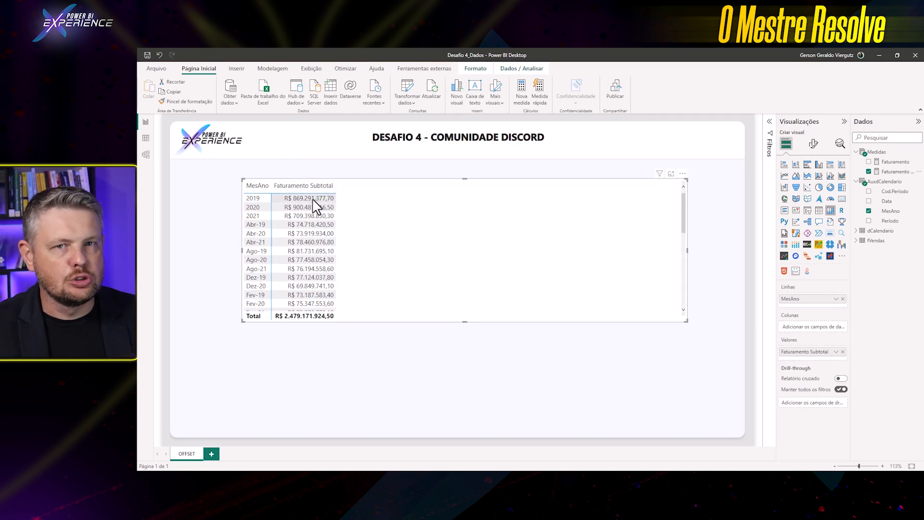
scroll(331, 245, down, 4)
scroll(331, 245, down, 5)
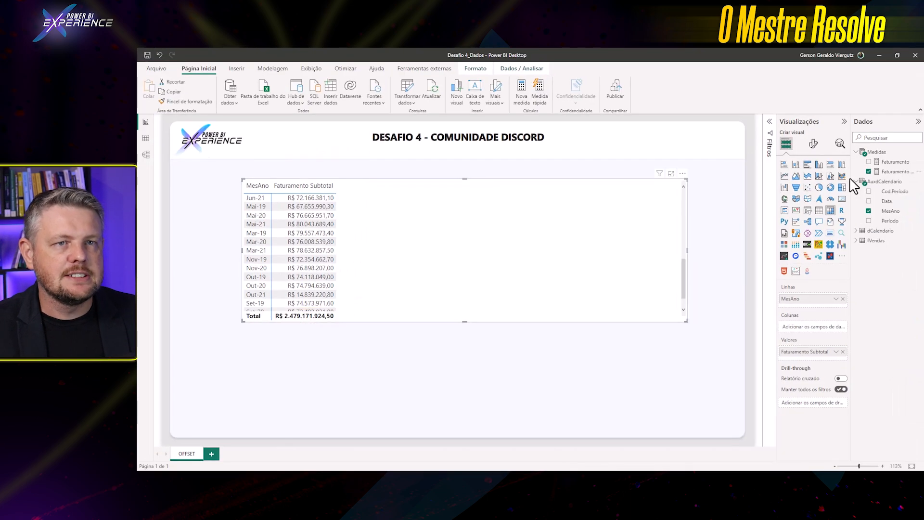
Comment out the IF( line and the ISINSCOPE(AuxdCalendario[MesAno]) line in the Faturamento Subtotal measure
click(896, 171)
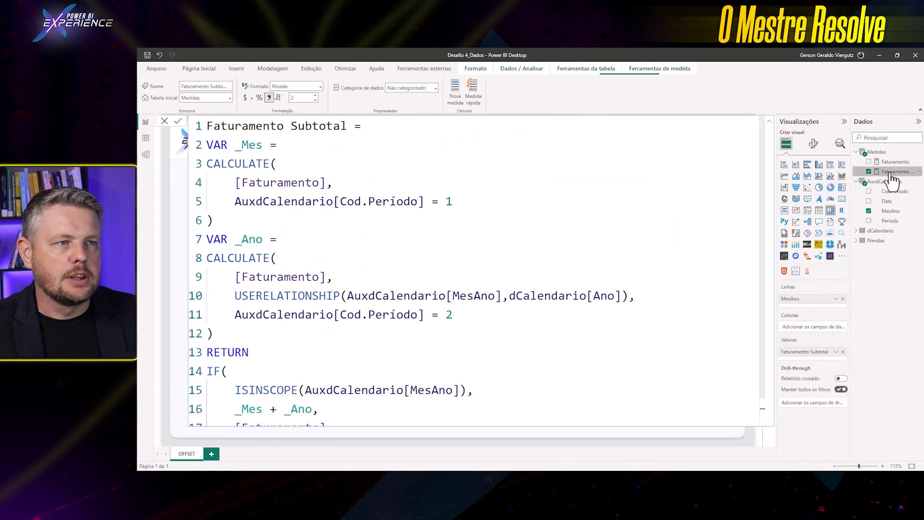
scroll(321, 344, down, 1)
click(210, 341)
key(shift+Down)
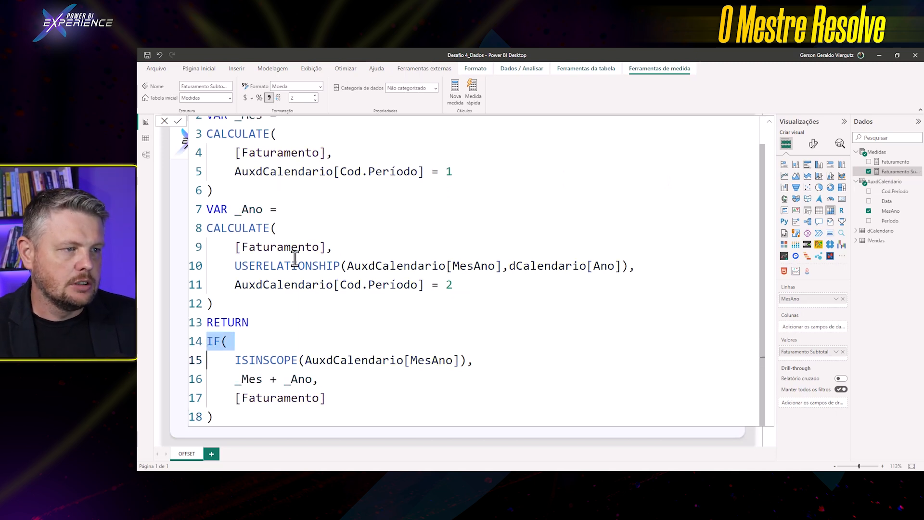
key(shift+Down)
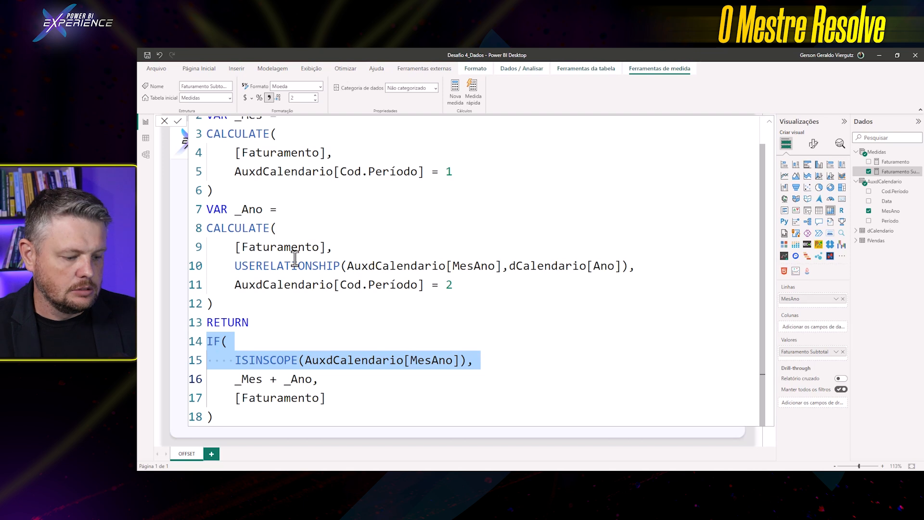
key(Left)
text(--)
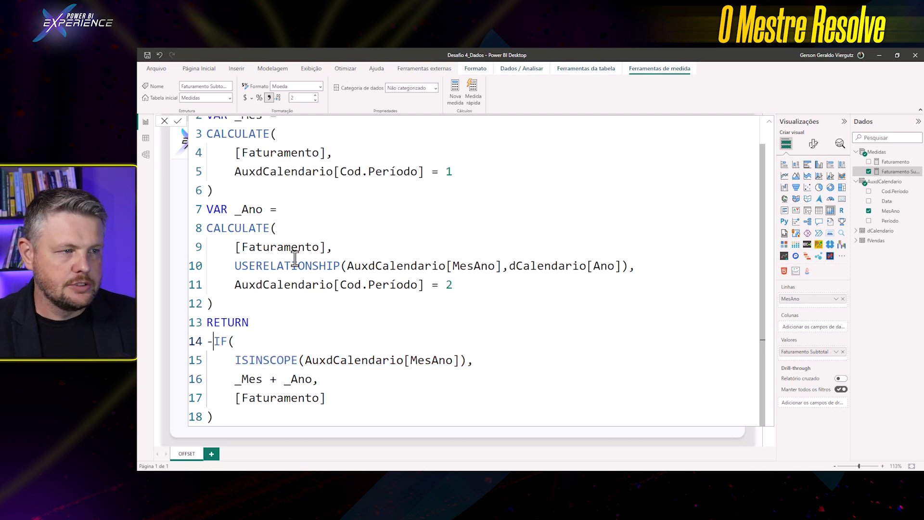
key(Down)
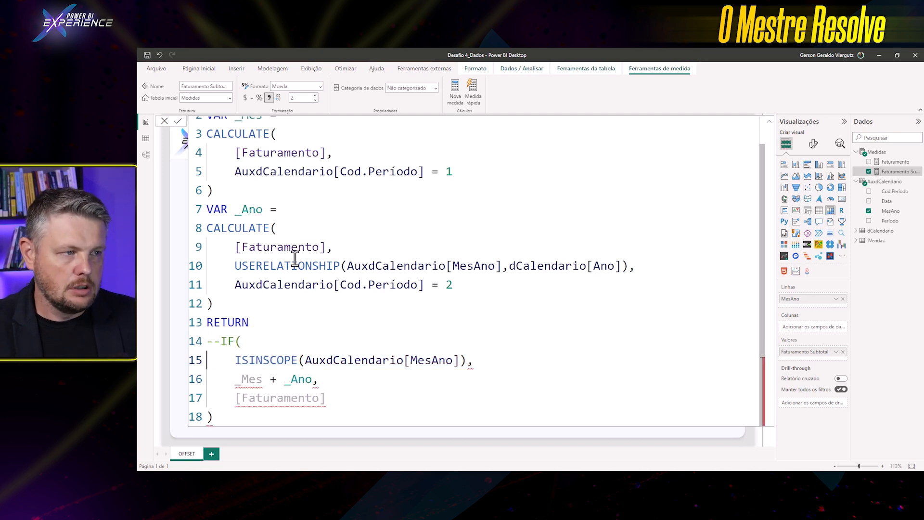
text(--)
key(Down)
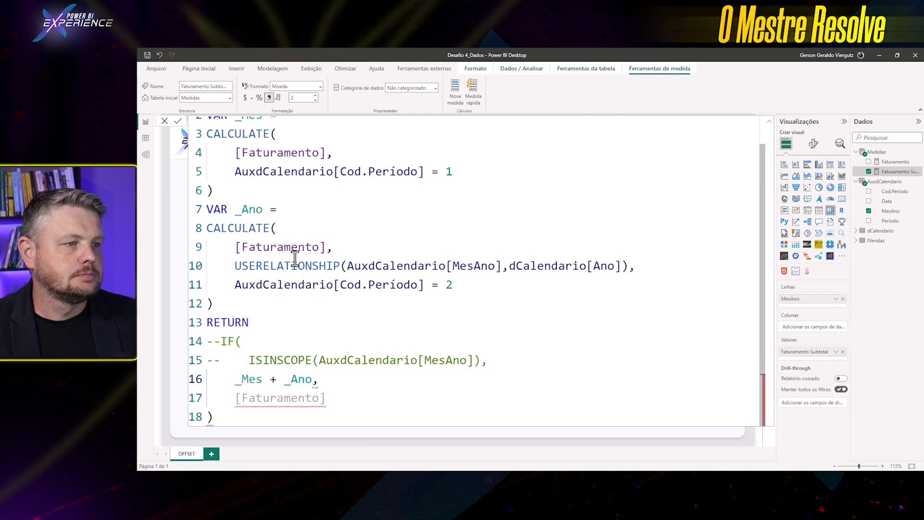
Remove the comma after _Mes + _Ano, comment out the [Faturamento] and closing parenthesis lines, and commit the measure
key(BackSpace)
key(Down)
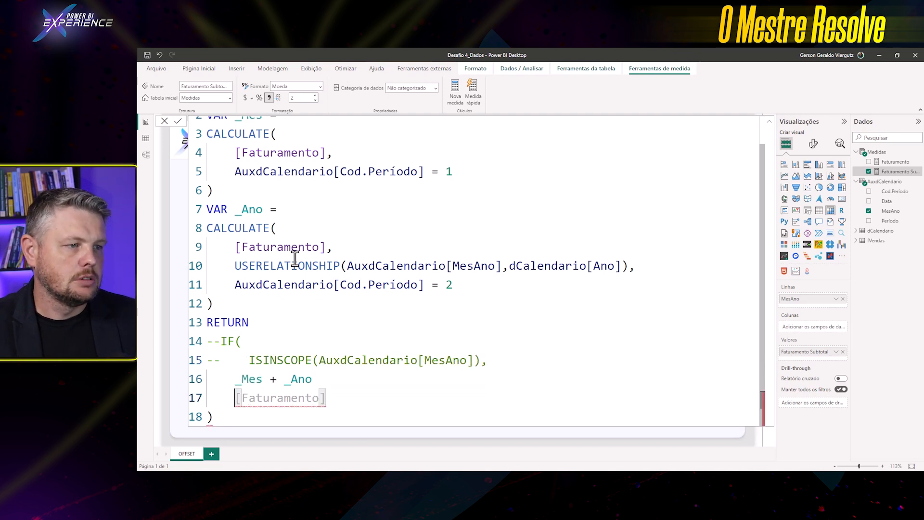
text(--)
key(Down)
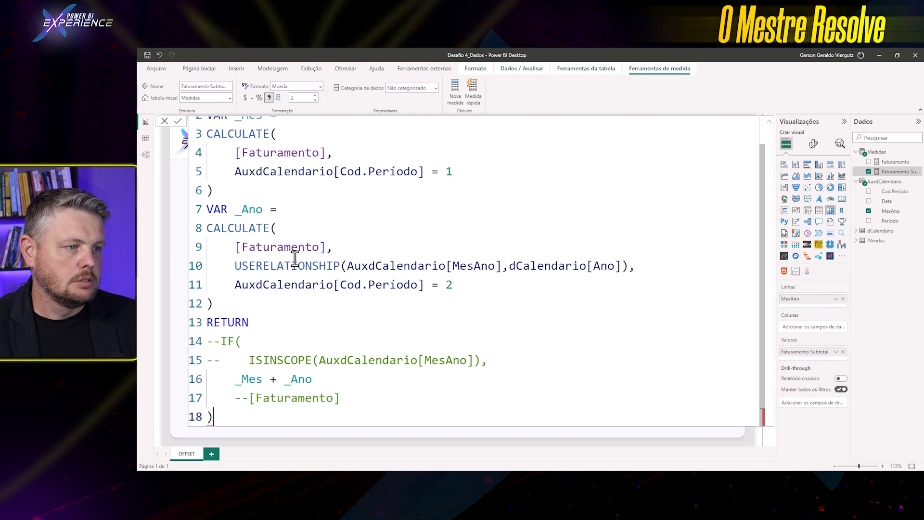
key(Home)
text(--)
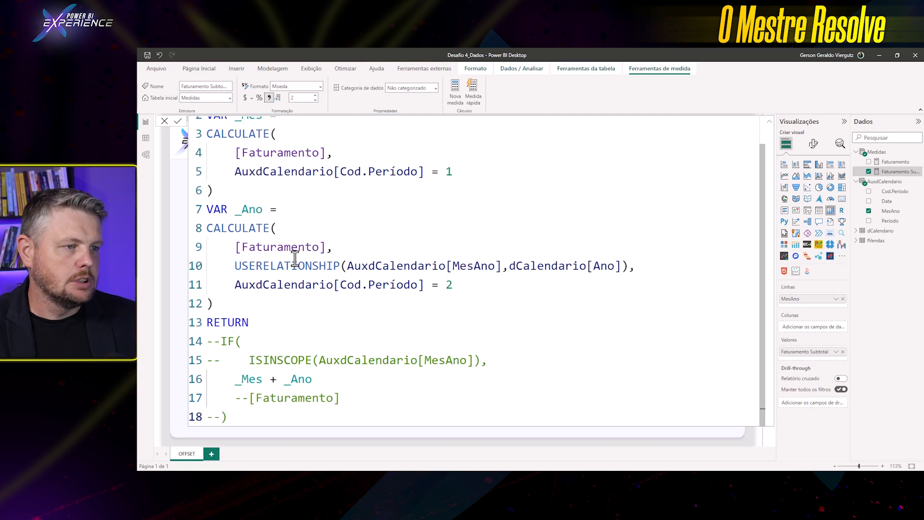
scroll(294, 259, up, 1)
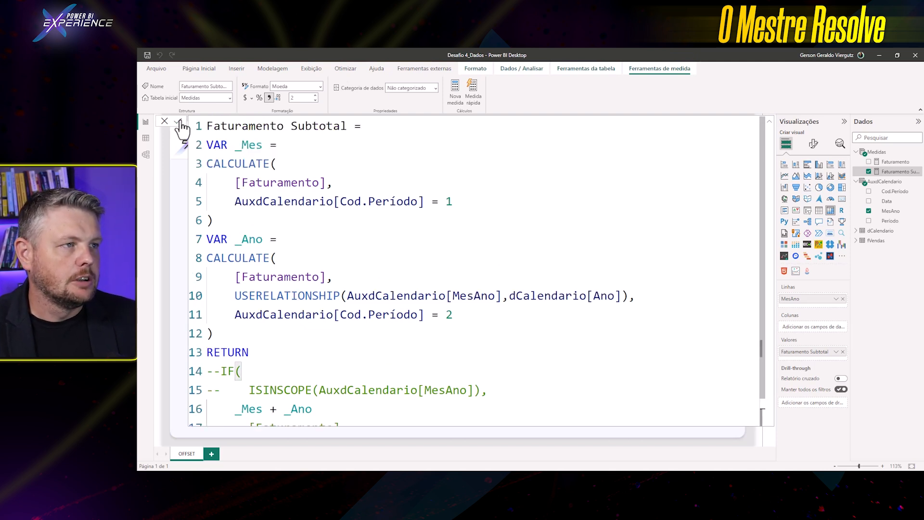
click(166, 121)
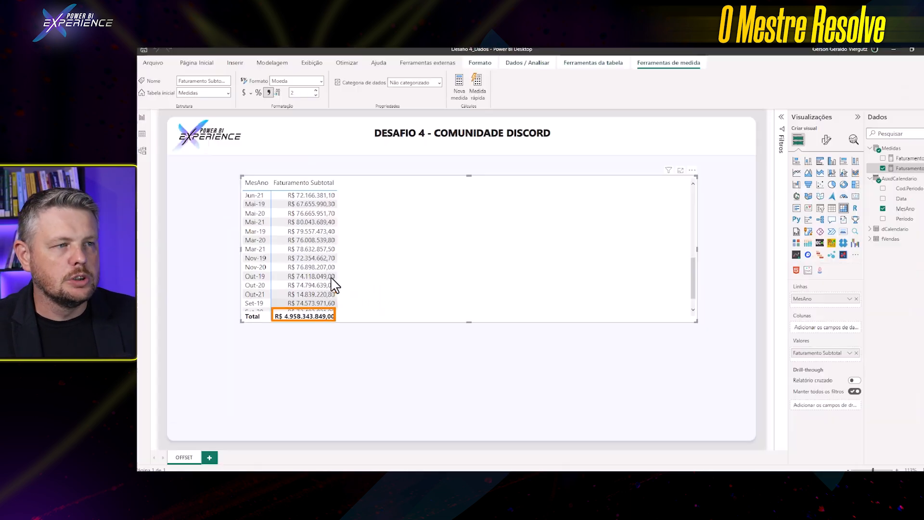
Compare the 2019, 2020 and 2021 rows, the monthly rows and the total of Faturamento Subtotal in the matrix
scroll(321, 241, down, 2)
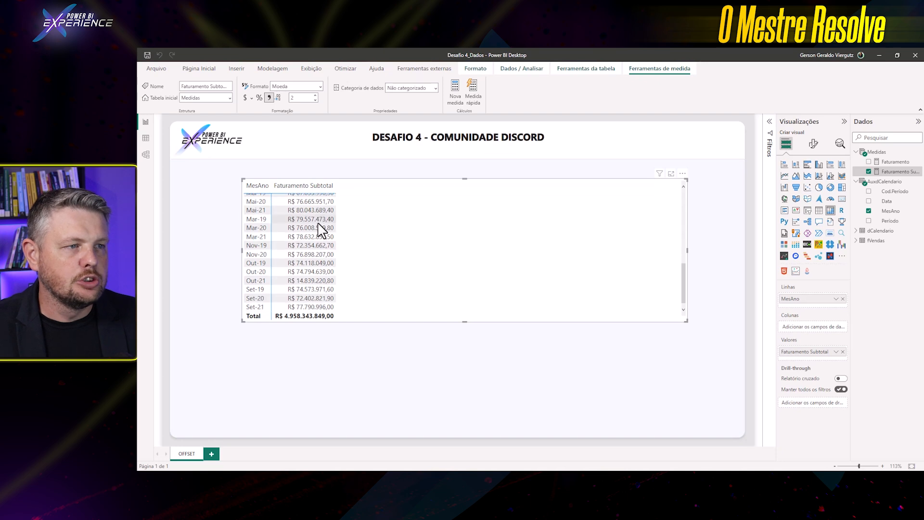
scroll(308, 255, up, 10)
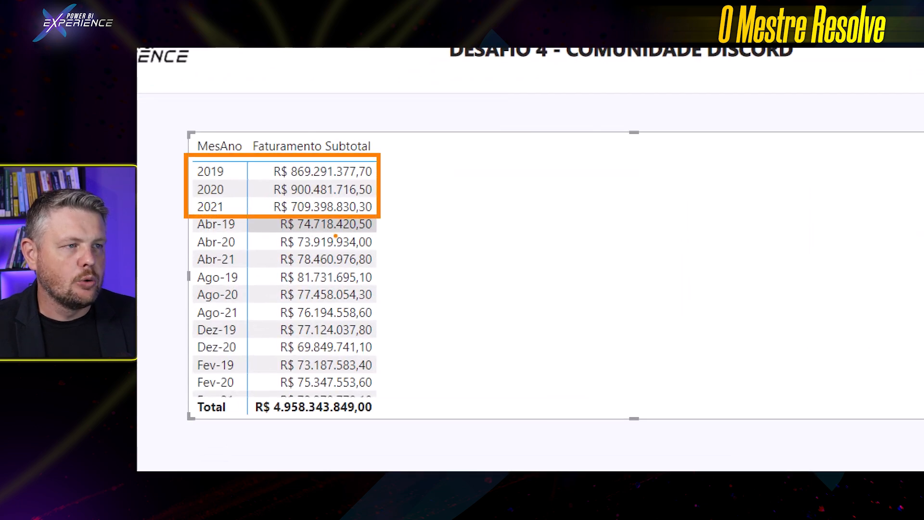
mouse_move(261, 226)
mouse_down()
mouse_move(255, 266)
mouse_move(302, 259)
mouse_up()
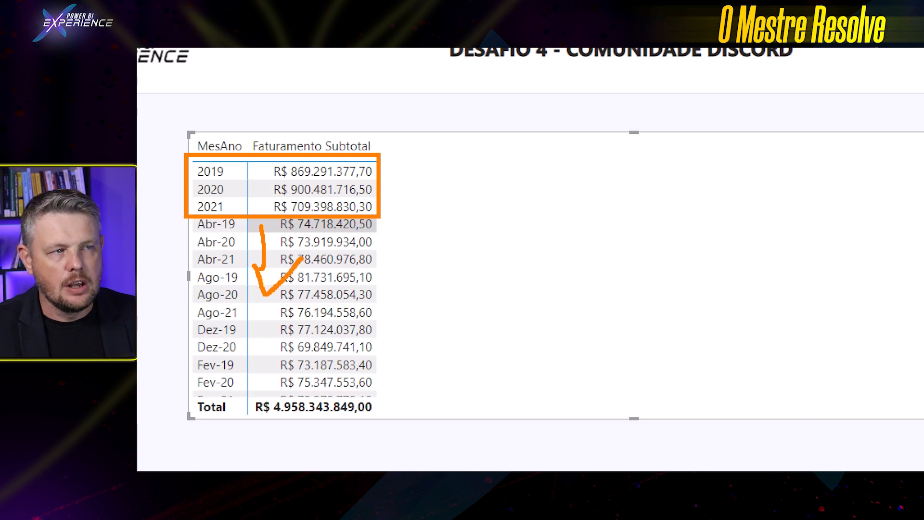
drag(216, 195, 249, 189)
drag(216, 236, 257, 235)
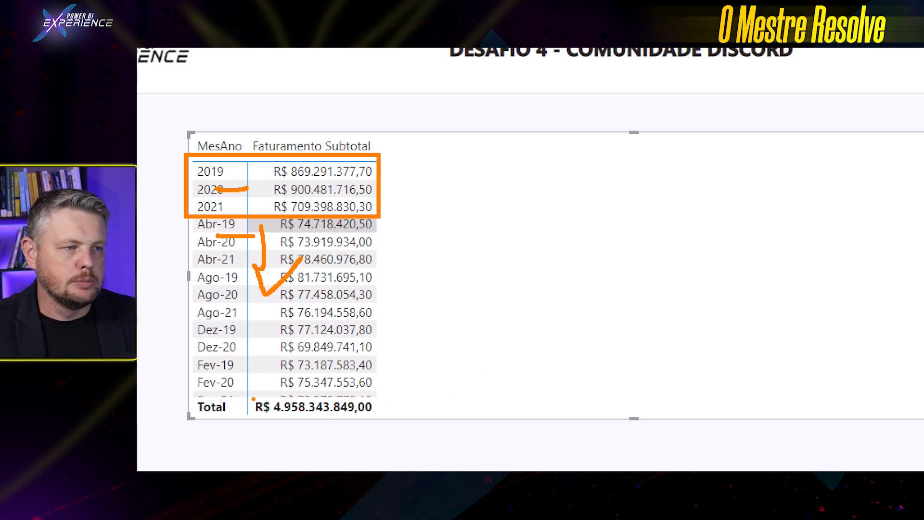
drag(247, 390, 409, 417)
key(Escape)
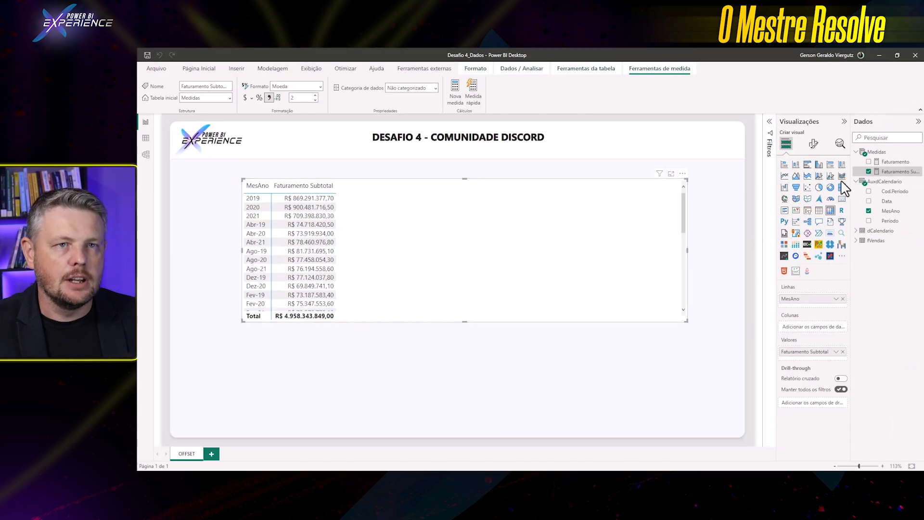
Uncomment the IF( line and the ISINSCOPE(AuxdCalendario[MesAno]) line in the Faturamento Subtotal measure
click(890, 172)
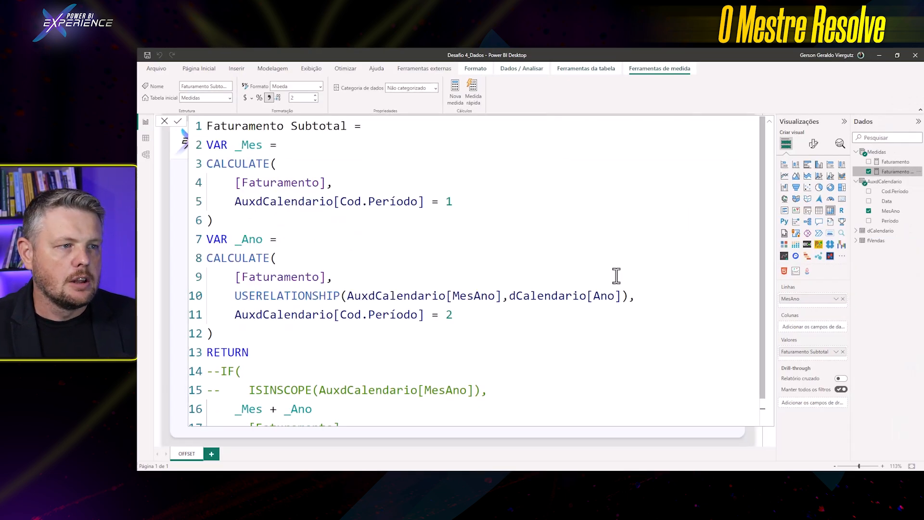
click(215, 372)
key(Delete)
key(Down)
key(Delete)
key(Delete)
scroll(272, 217, down, 1)
scroll(272, 217, down, 1)
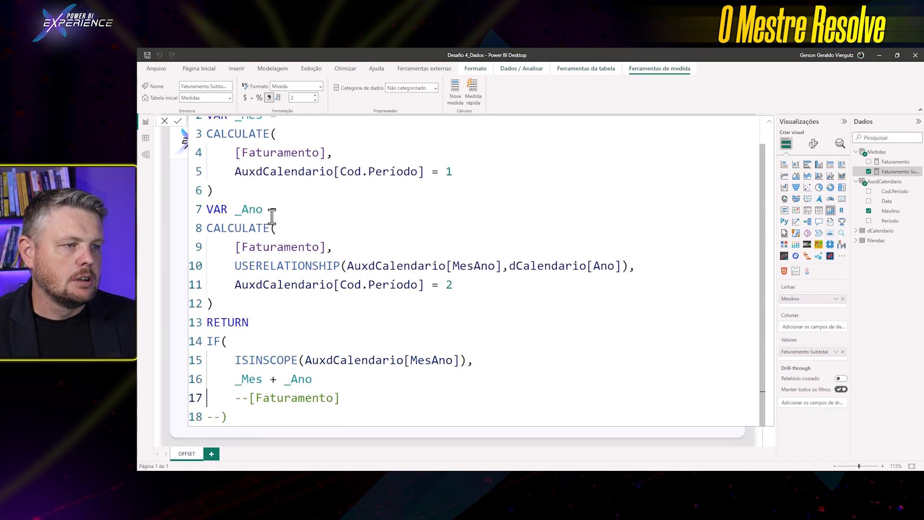
Uncomment the [Faturamento] and closing parenthesis lines, add a comma after _Mes + _Ano, and commit the measure
key(Delete)
key(Delete)
key(Down)
key(Delete)
key(Delete)
key(End)
text(,)
scroll(260, 179, up, 2)
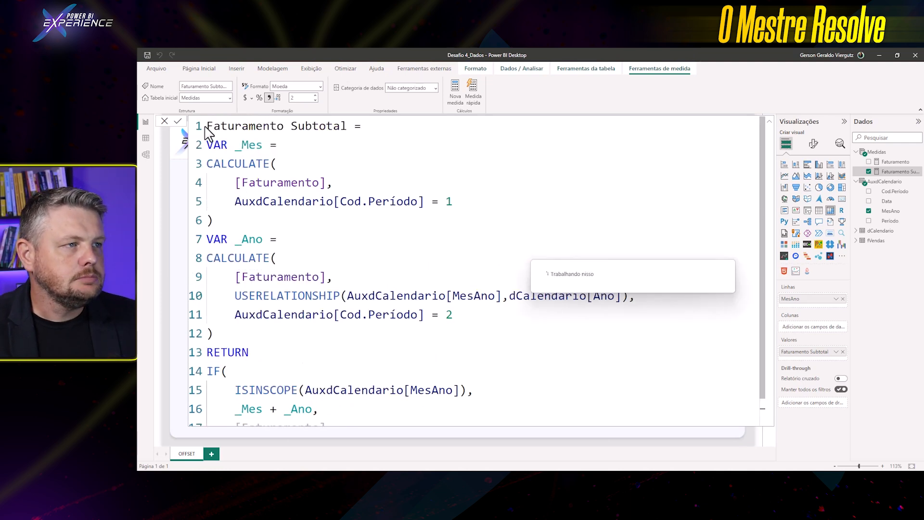
click(178, 121)
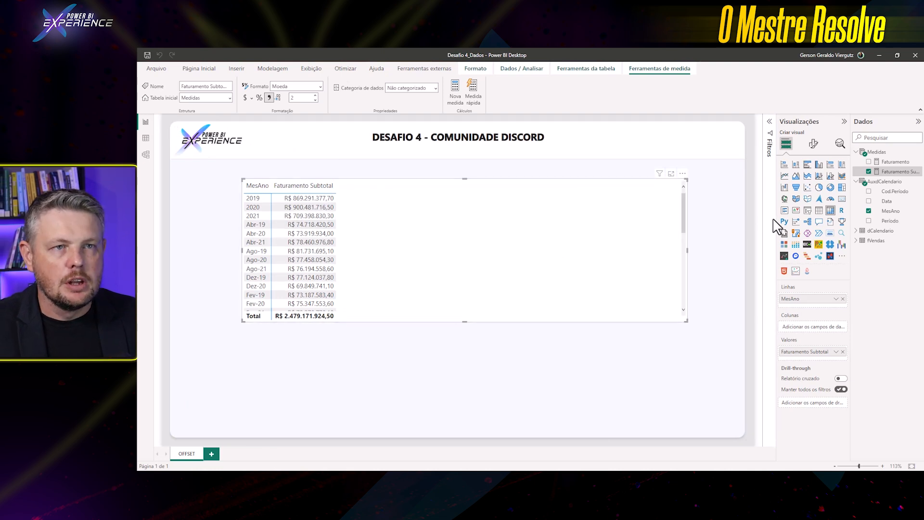
Move MesAno from the matrix rows to its columns, then reposition and widen the matrix across the full page
drag(818, 298, 809, 326)
click(360, 318)
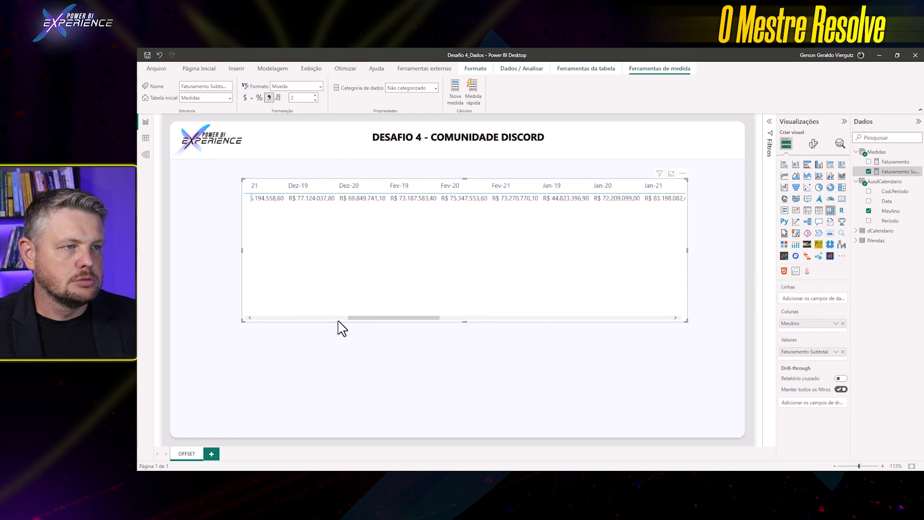
drag(307, 324, 235, 364)
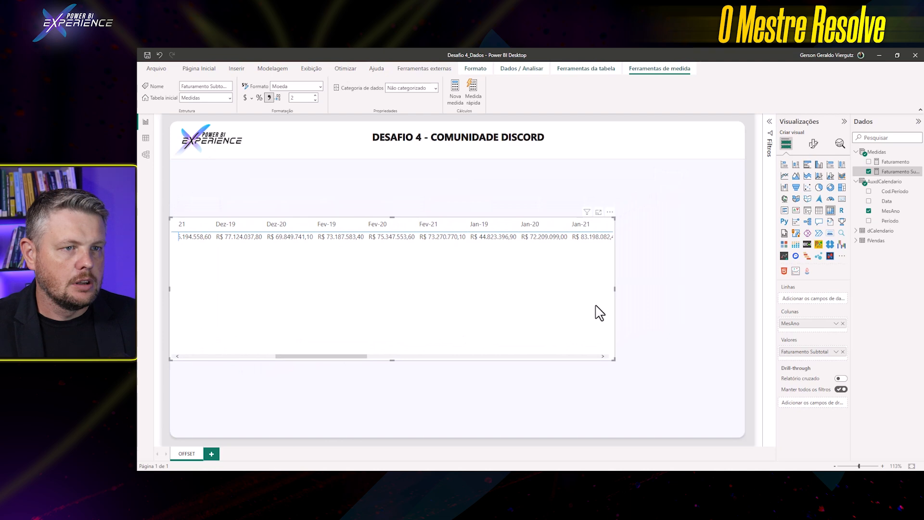
drag(614, 288, 768, 285)
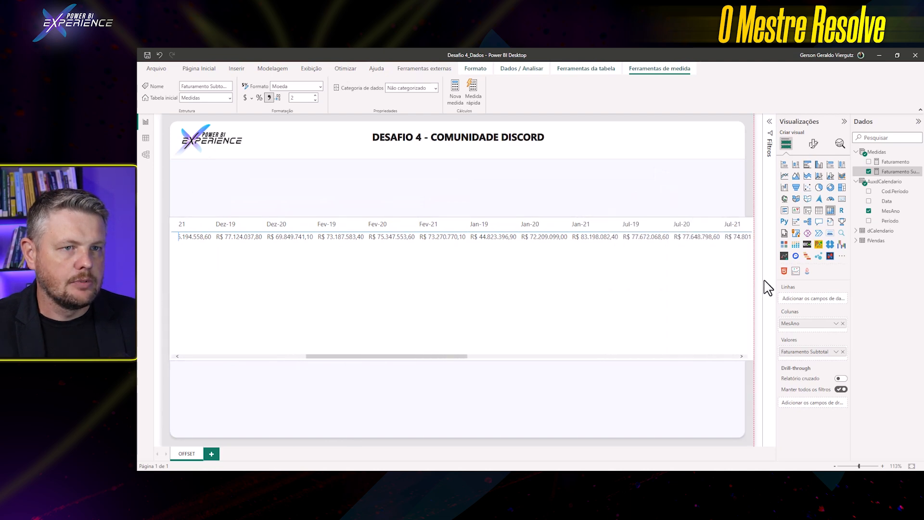
drag(445, 361, 757, 359)
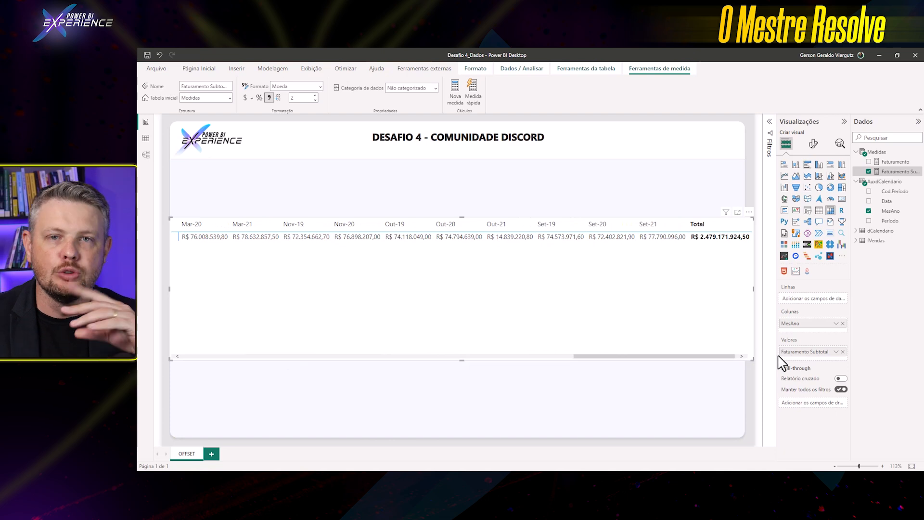
Sort the MesAno column of the AuxdCalendario table by its Data column
click(146, 140)
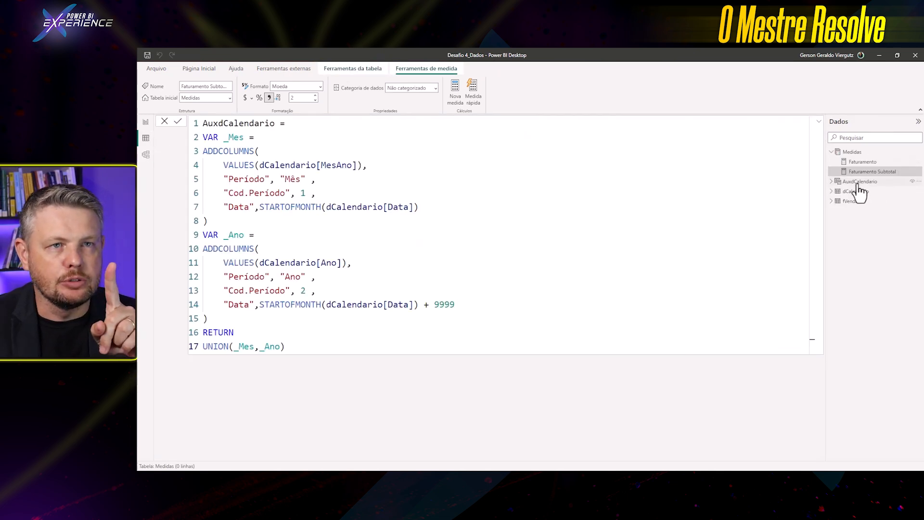
click(859, 183)
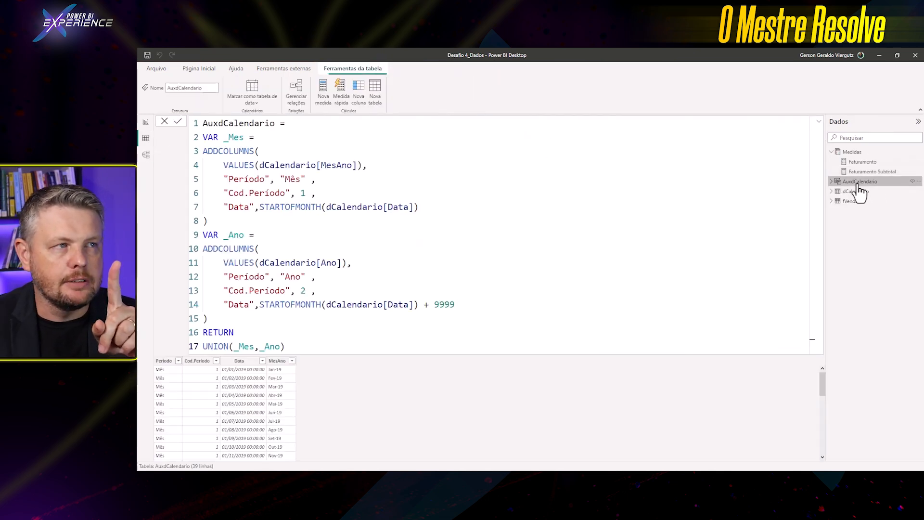
click(255, 350)
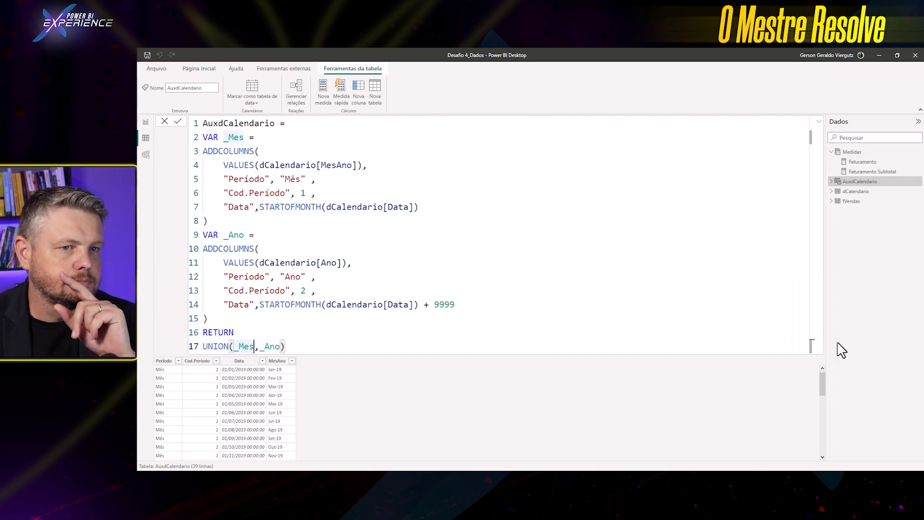
click(357, 304)
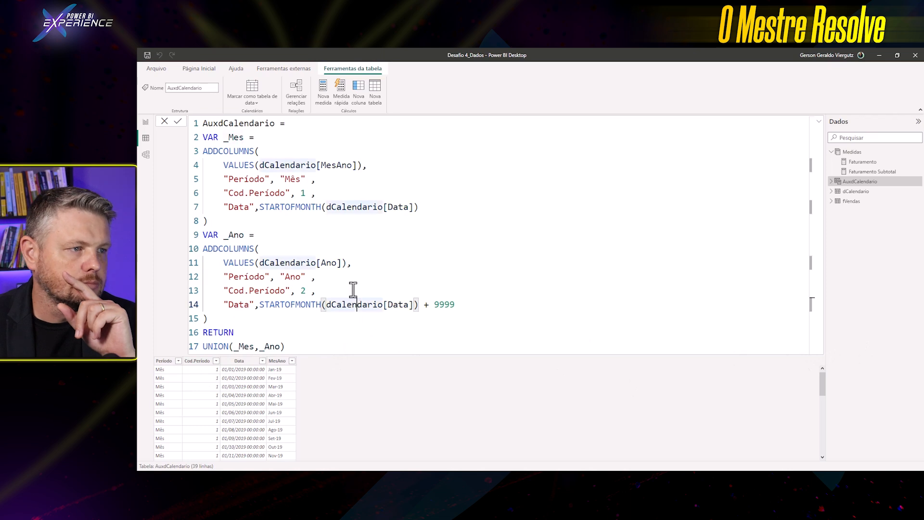
scroll(394, 257, down, 5)
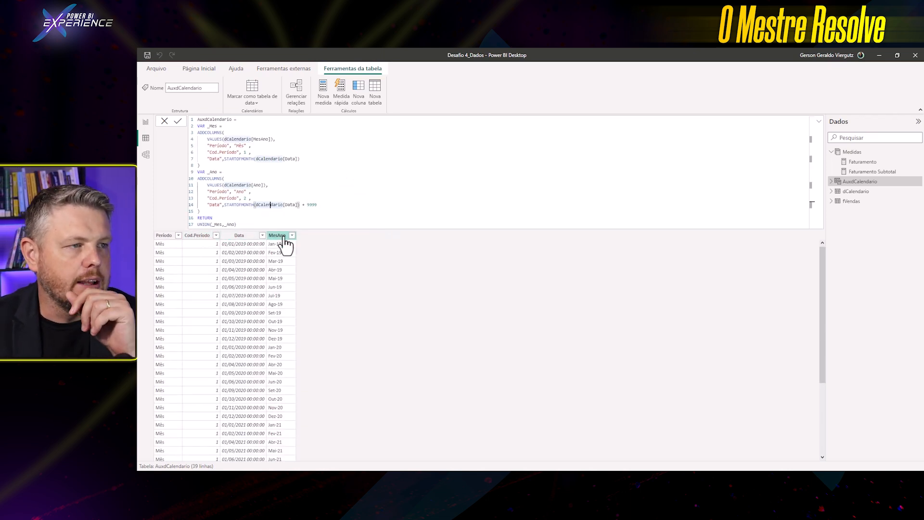
click(281, 236)
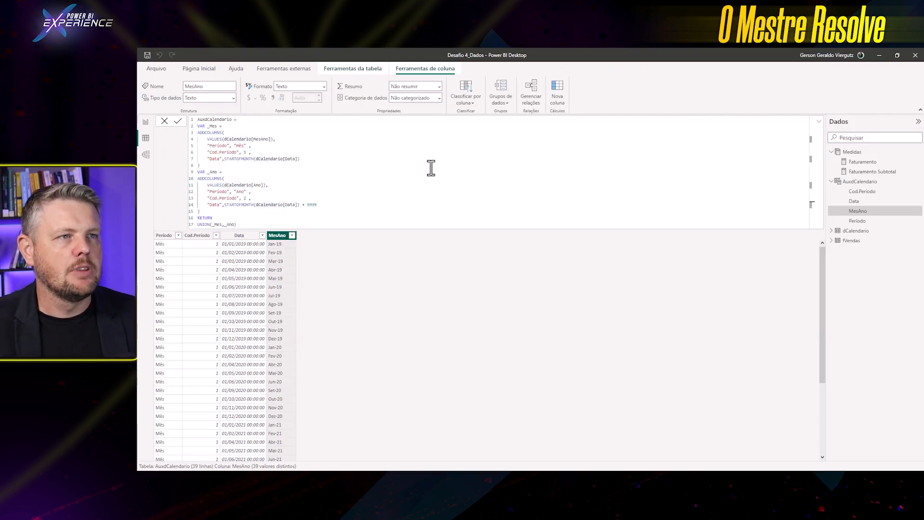
click(471, 105)
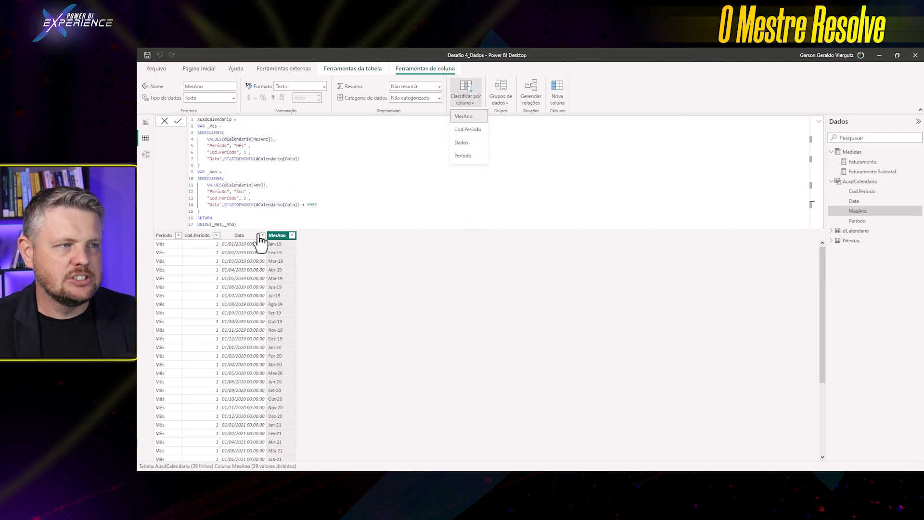
click(474, 143)
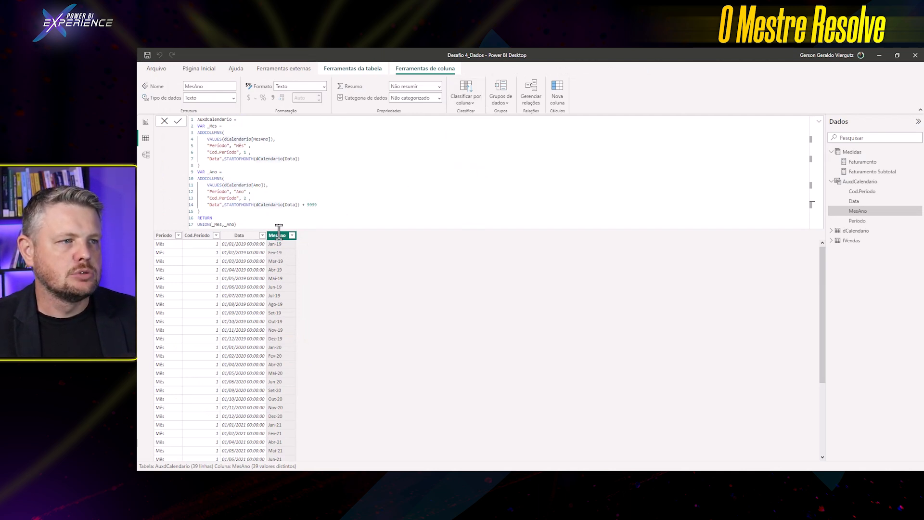
Return to the report and check the order of the month, year and total columns in the matrix
click(146, 121)
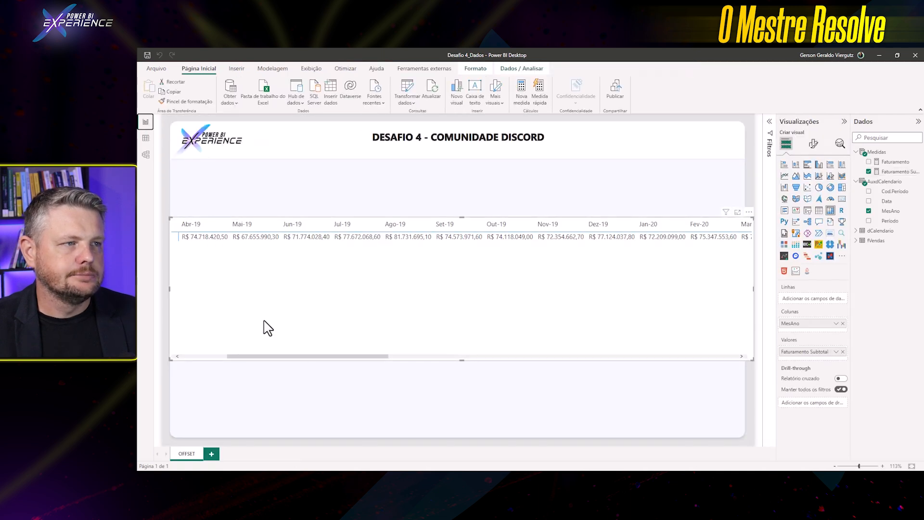
drag(304, 356, 687, 363)
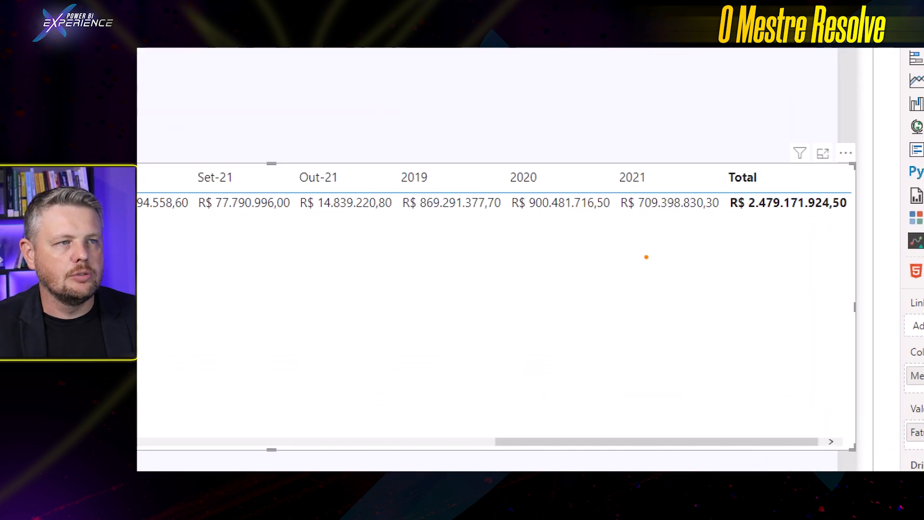
mouse_move(389, 146)
mouse_down()
mouse_move(702, 225)
mouse_move(701, 234)
mouse_up()
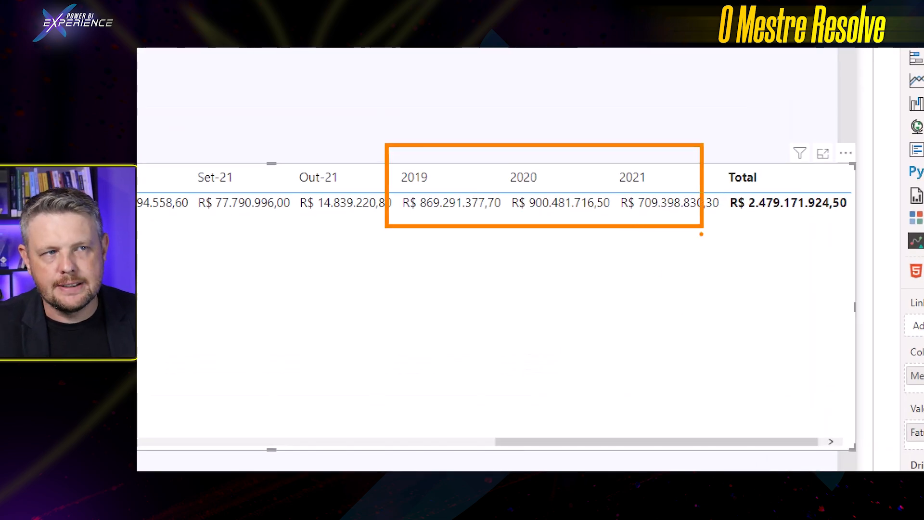
drag(769, 208, 778, 260)
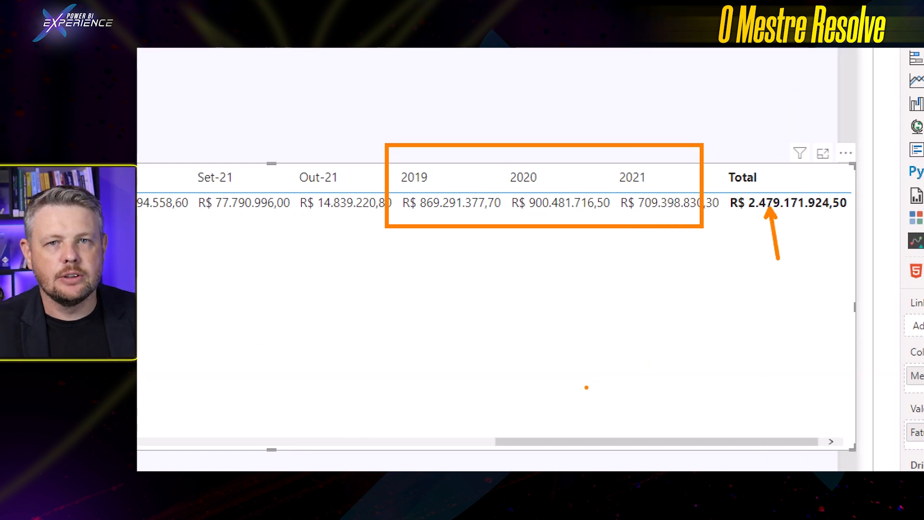
key(Escape)
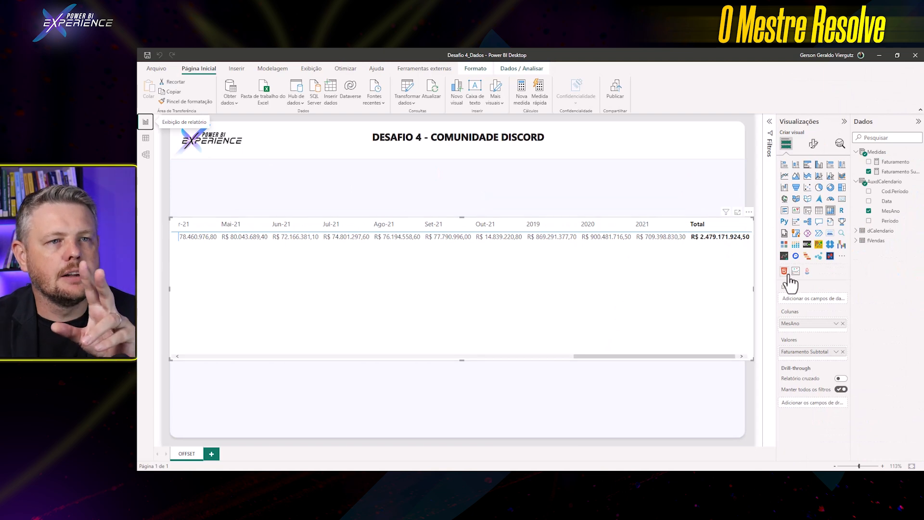
Narrow the matrix slightly to fit the page and open the background color conditional formatting for Faturamento Subtotal
drag(754, 288, 739, 289)
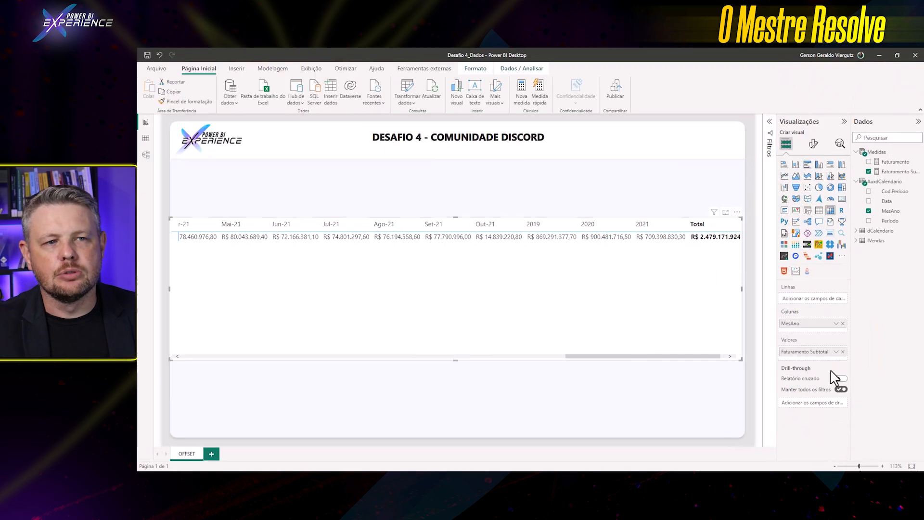
click(836, 352)
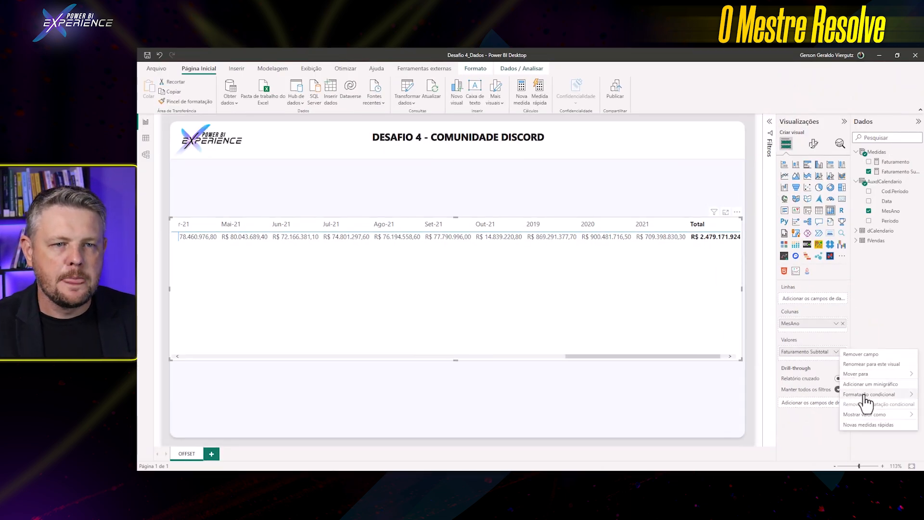
mouse_move(865, 396)
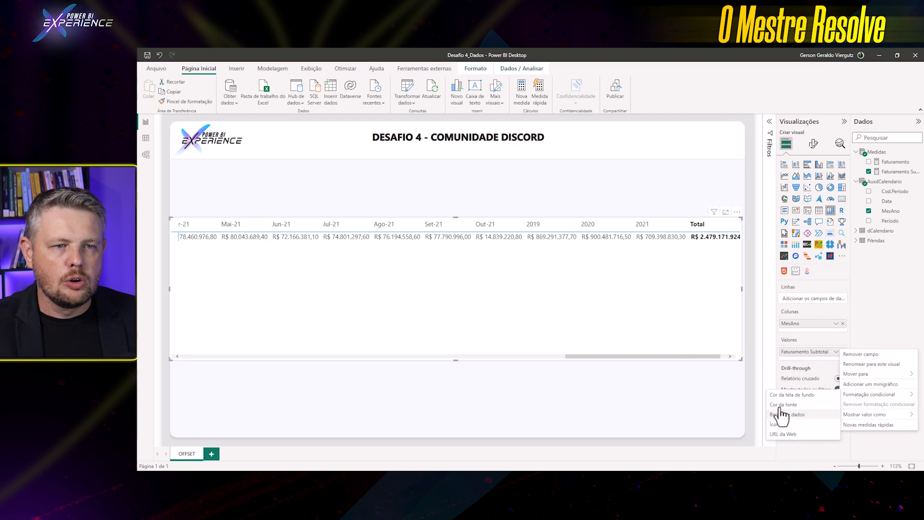
click(790, 395)
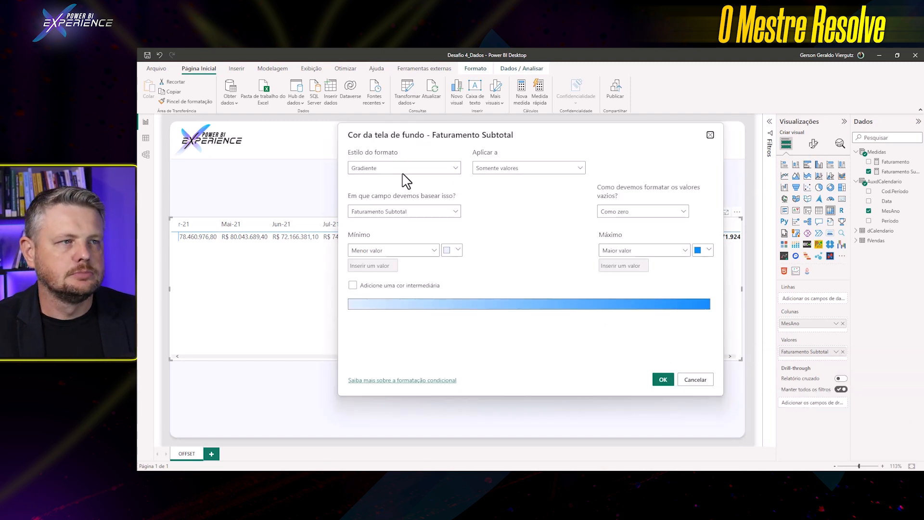
Set the background color format style to Regras, based on the Média of Cod.Período from AuxdCalendario
click(400, 168)
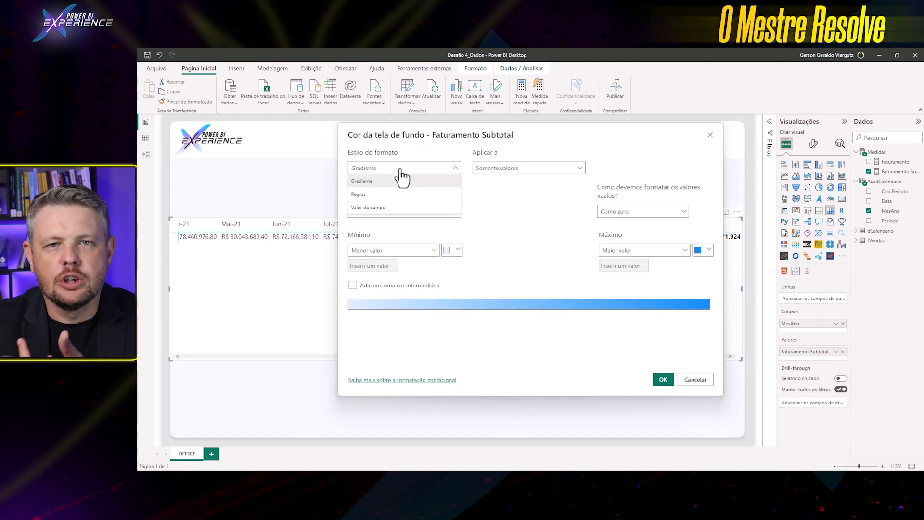
click(376, 195)
click(398, 204)
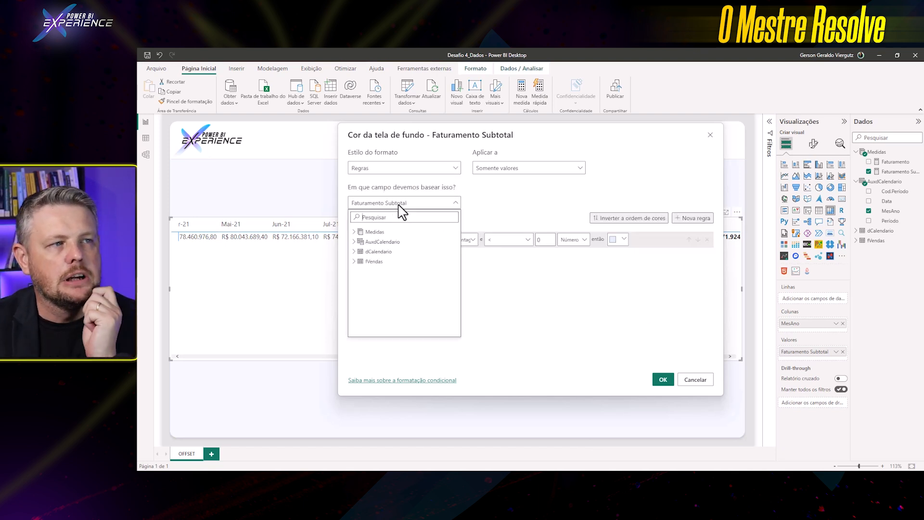
click(366, 242)
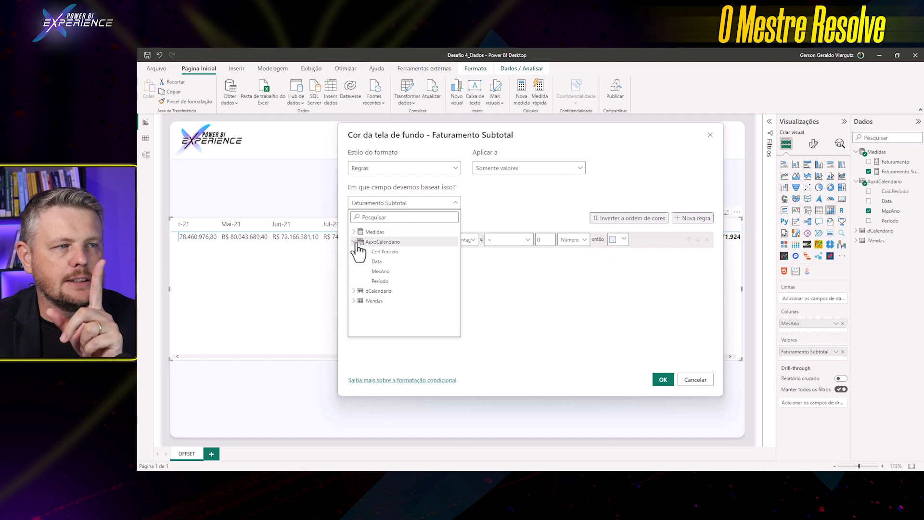
click(384, 252)
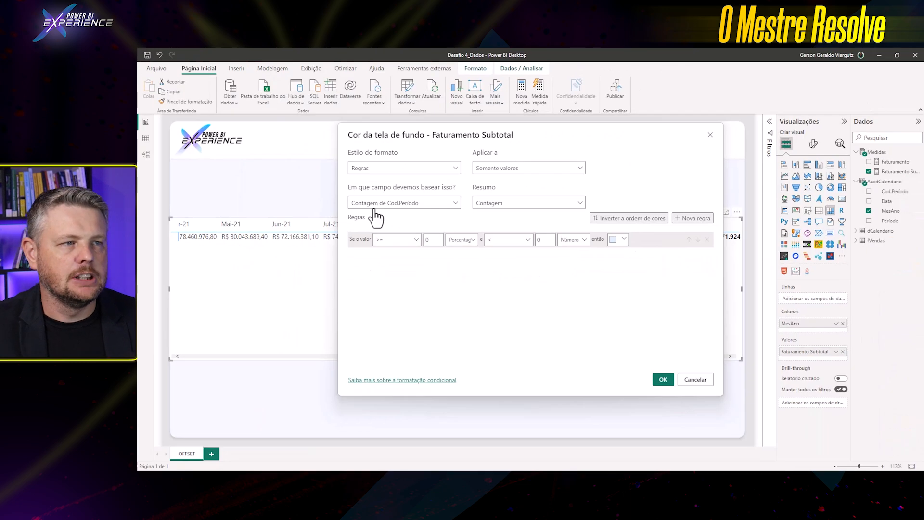
click(480, 208)
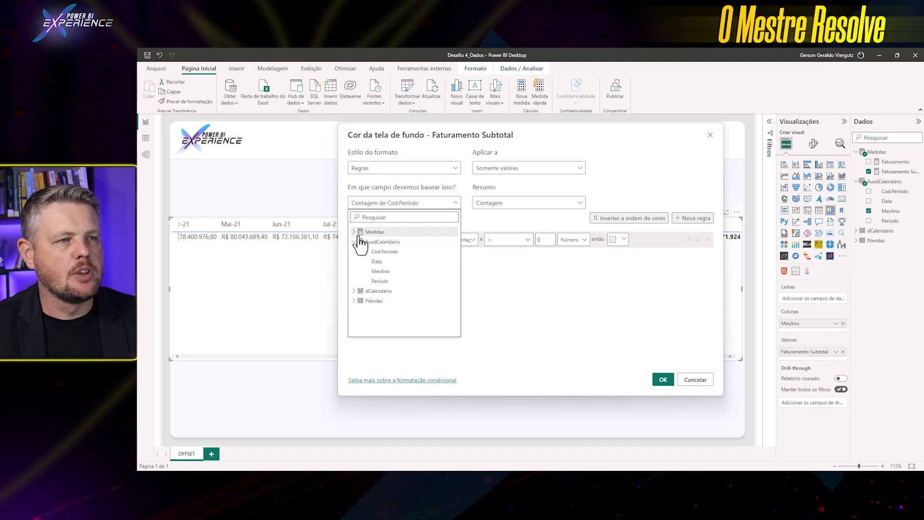
click(384, 253)
click(501, 204)
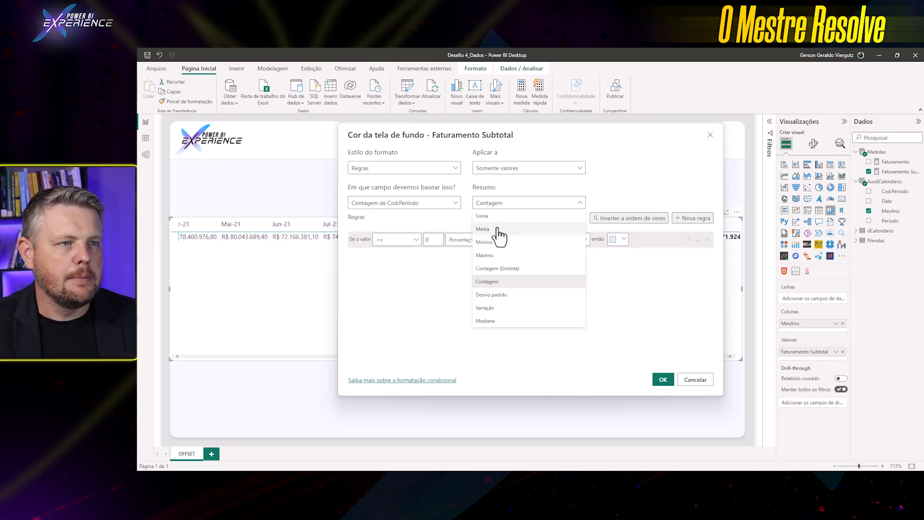
click(497, 230)
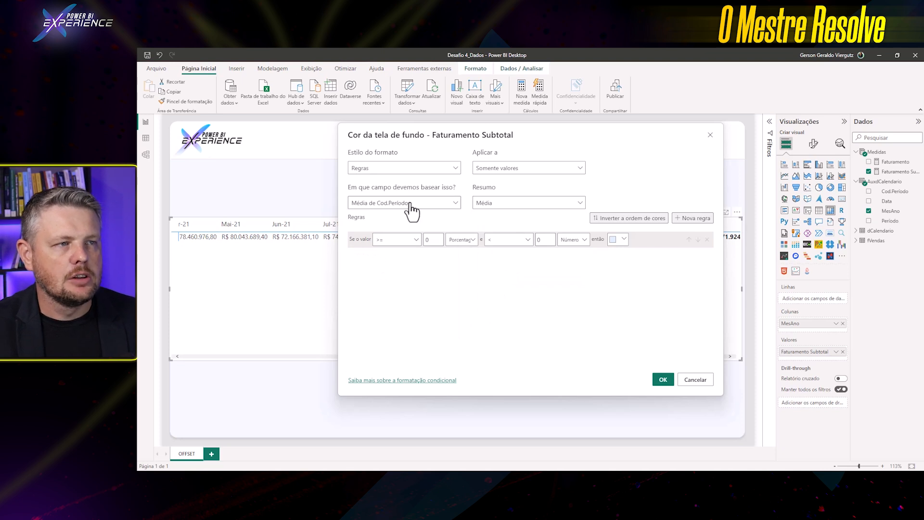
Define and apply a background rule that colors values light purple when the field equals the number 2
click(413, 241)
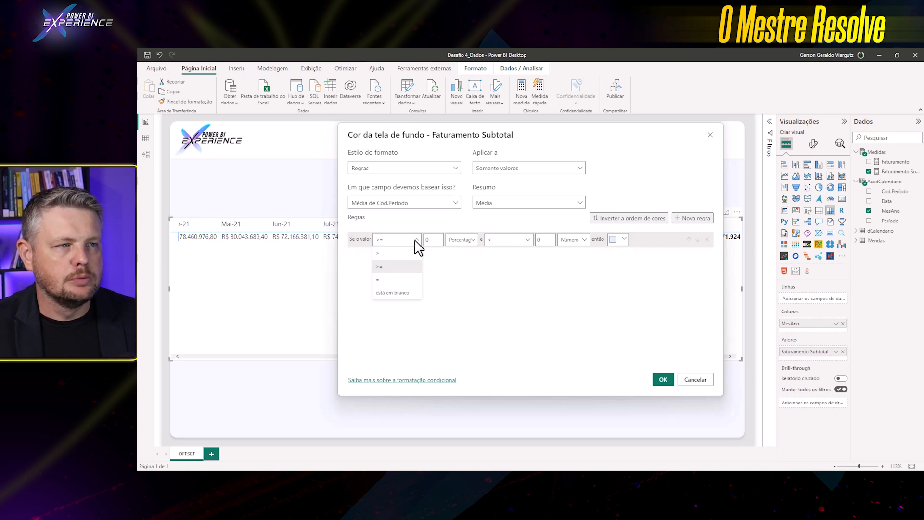
click(388, 282)
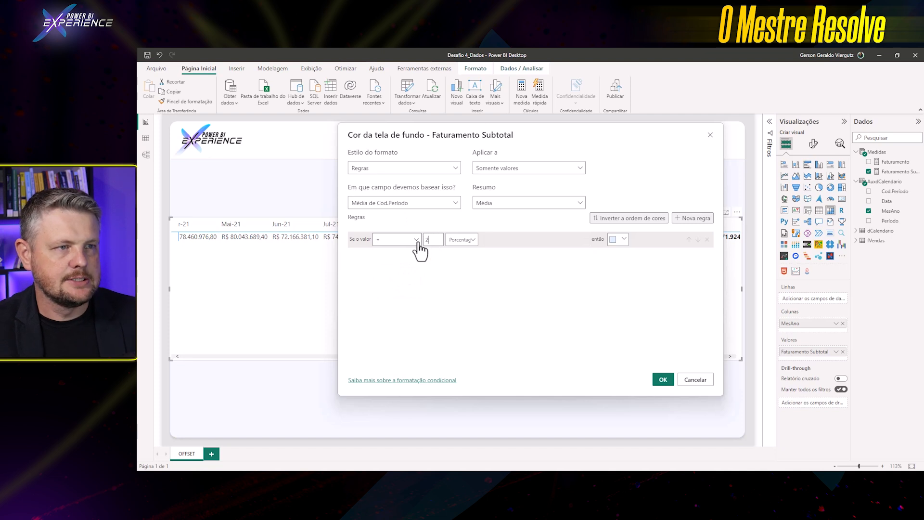
text(2)
click(464, 241)
click(465, 262)
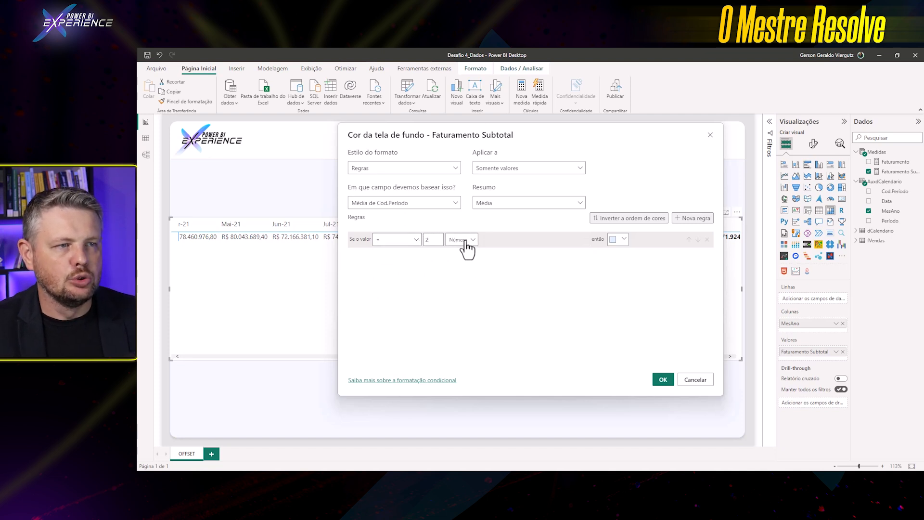
click(624, 239)
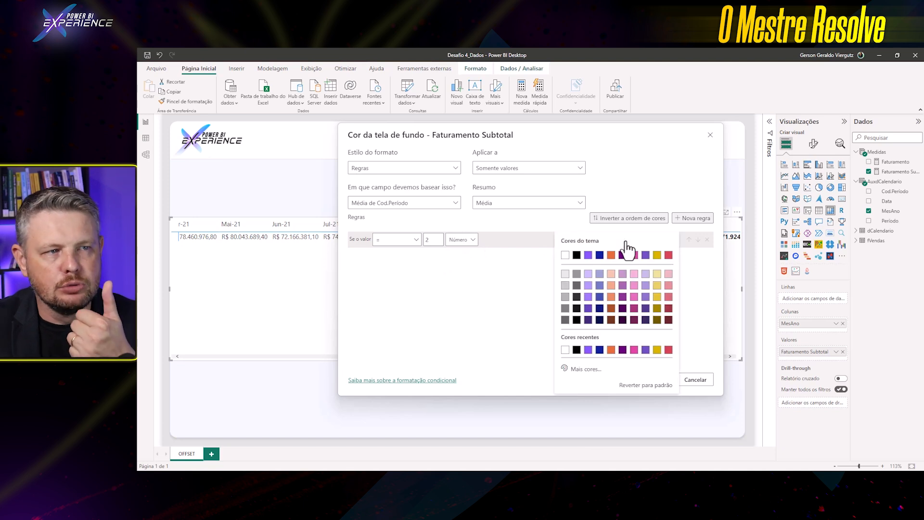
click(588, 273)
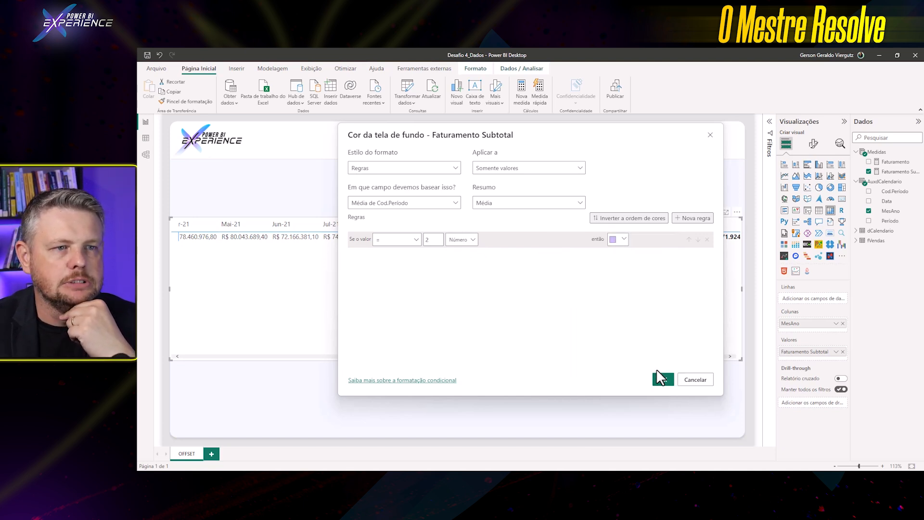
click(662, 379)
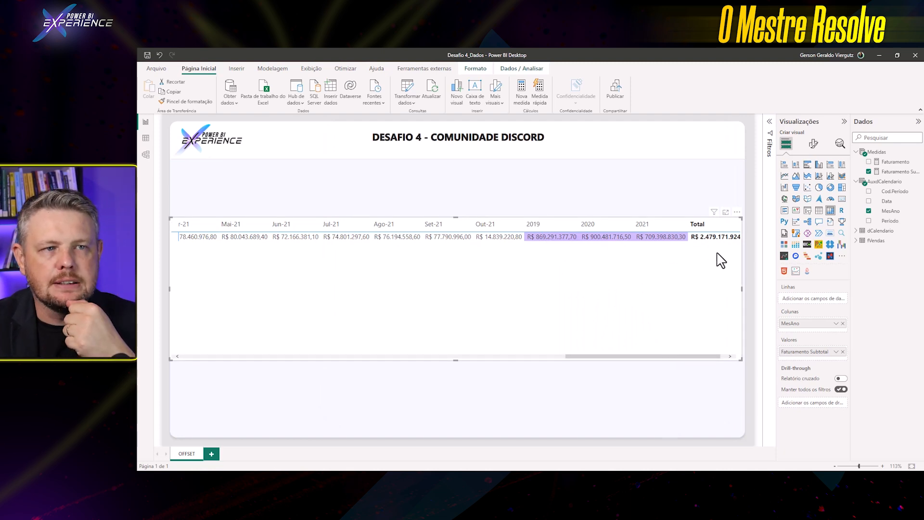
Open the font color conditional formatting for Faturamento Subtotal and set its format style to Regras
click(836, 351)
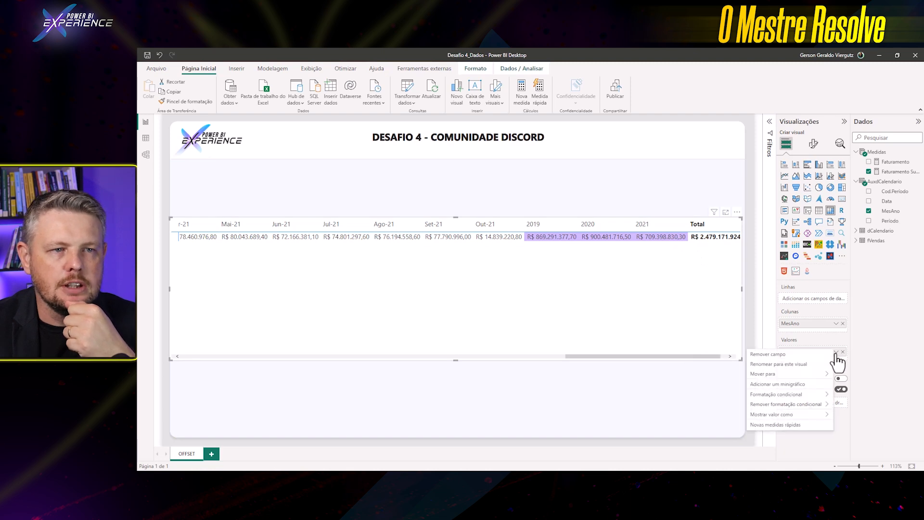
mouse_move(783, 398)
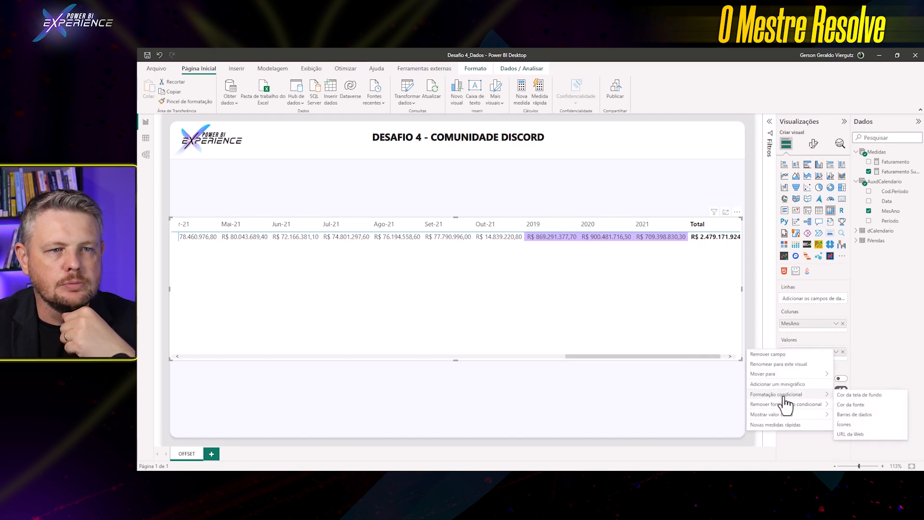
click(859, 405)
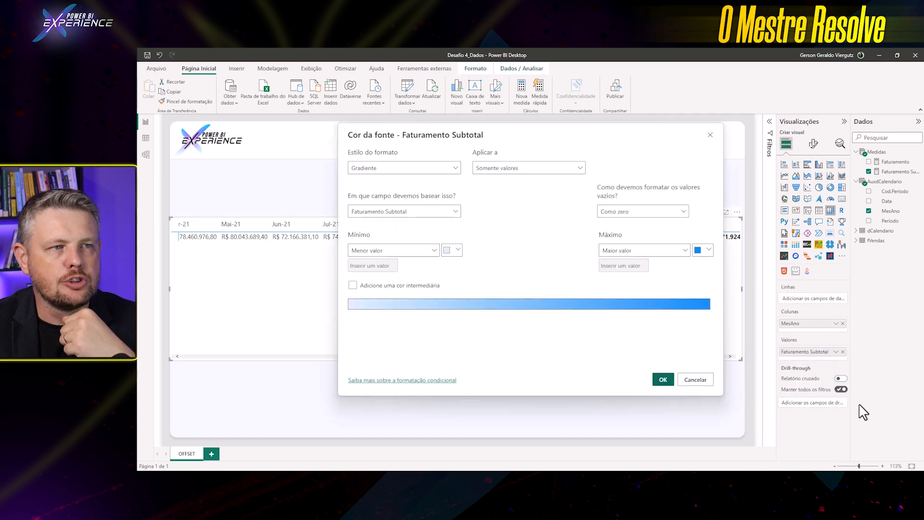
click(415, 170)
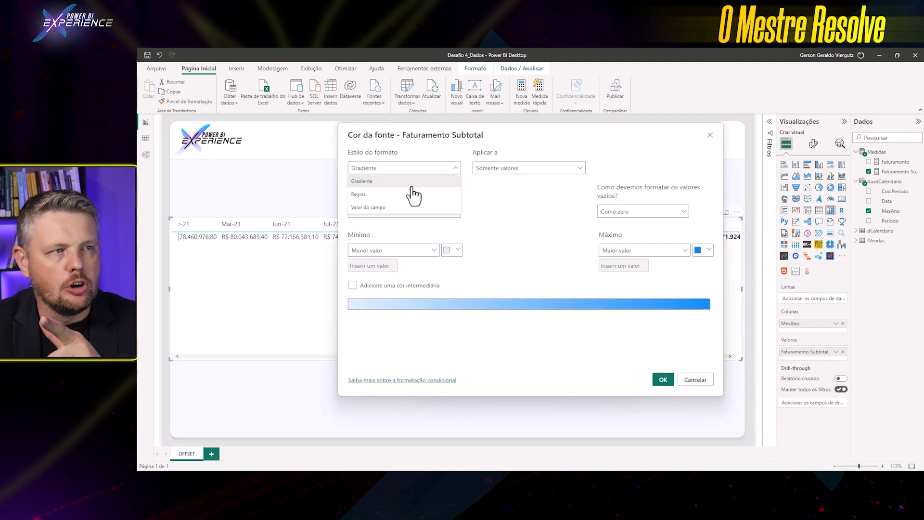
click(412, 186)
click(394, 170)
click(387, 194)
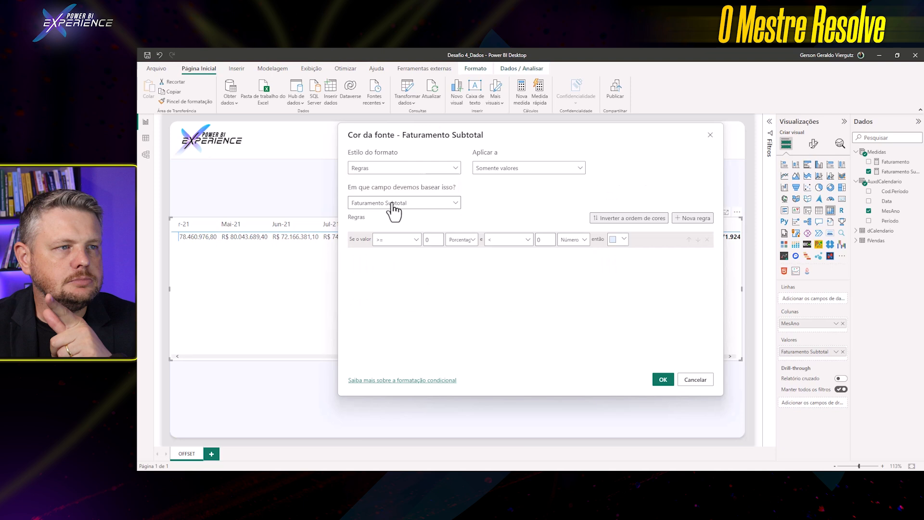
Base the font color rules on the Média of Cod.Período from AuxdCalendario
click(393, 205)
click(354, 242)
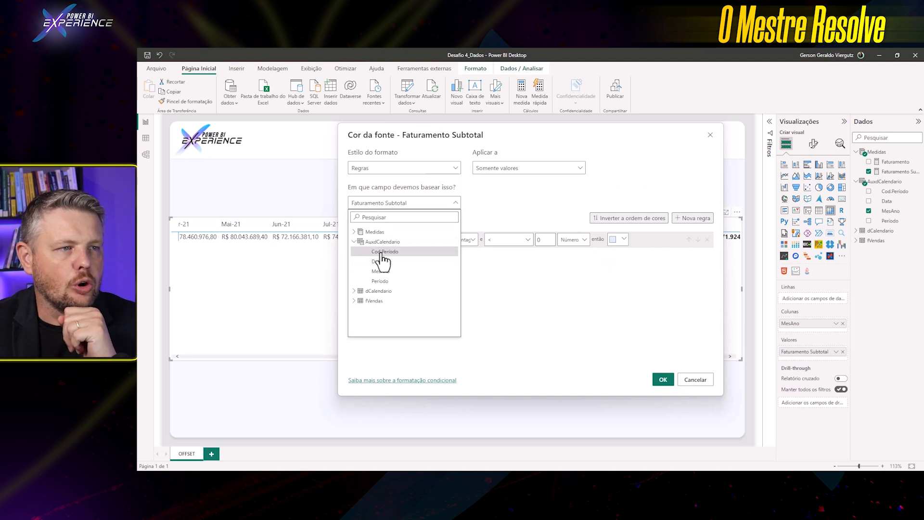
click(383, 252)
click(512, 206)
click(506, 236)
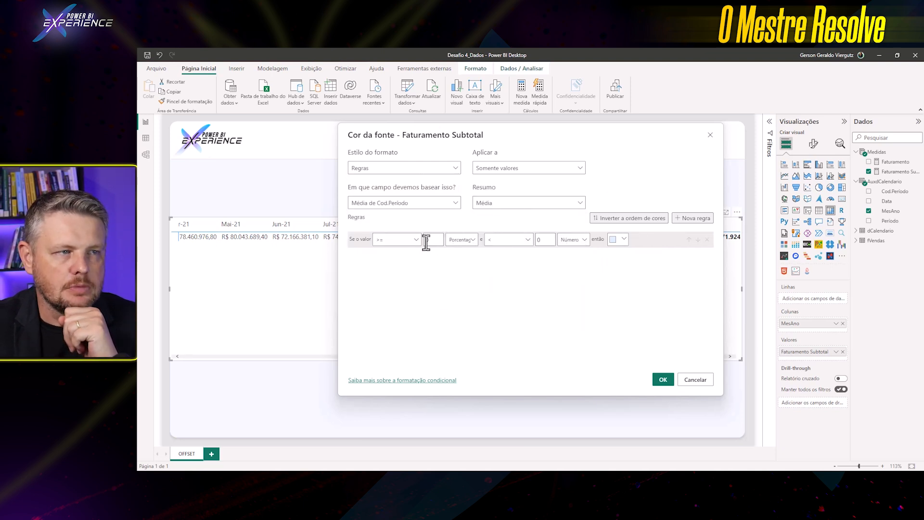
Define and apply a font color rule that turns values purple when the field equals the number 2
click(392, 243)
click(388, 285)
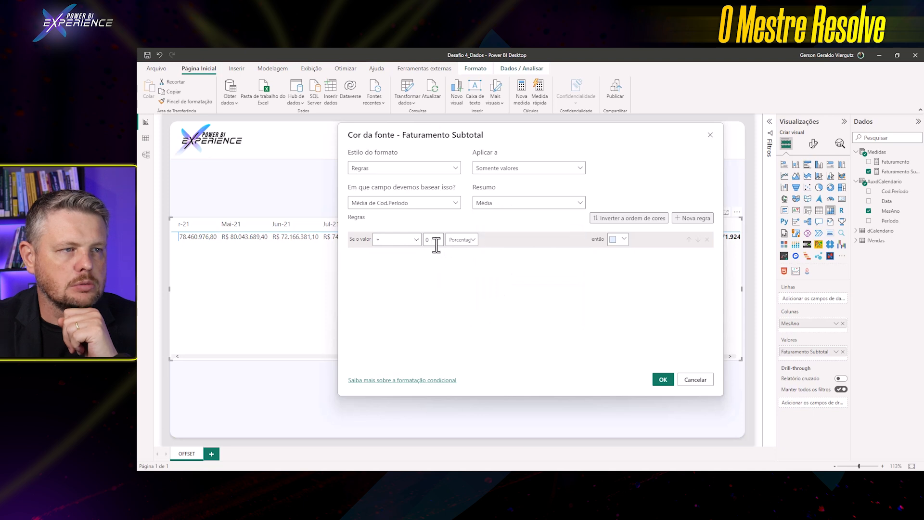
click(436, 244)
text(2)
click(461, 240)
click(463, 262)
click(620, 239)
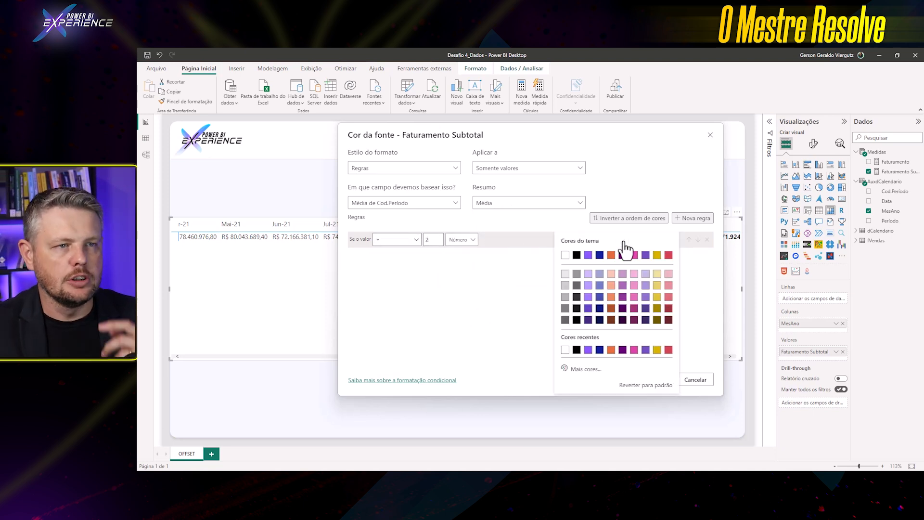
click(588, 255)
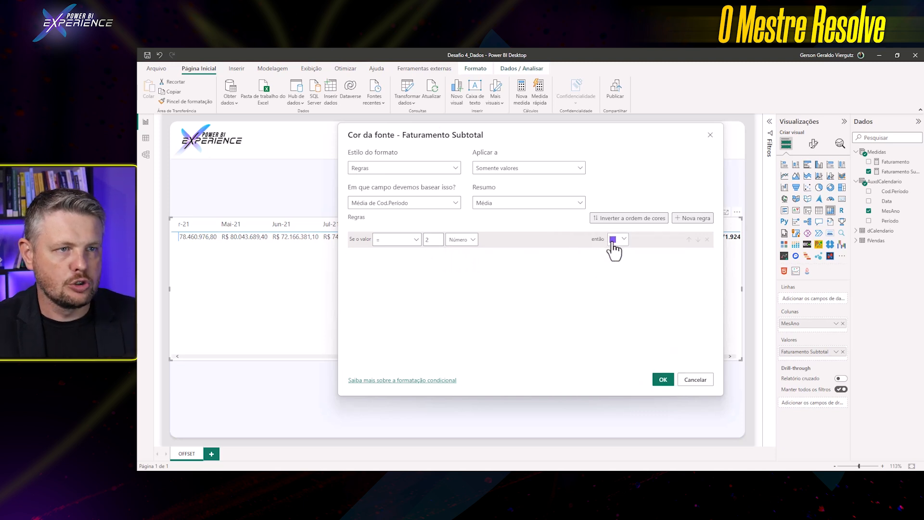
click(662, 381)
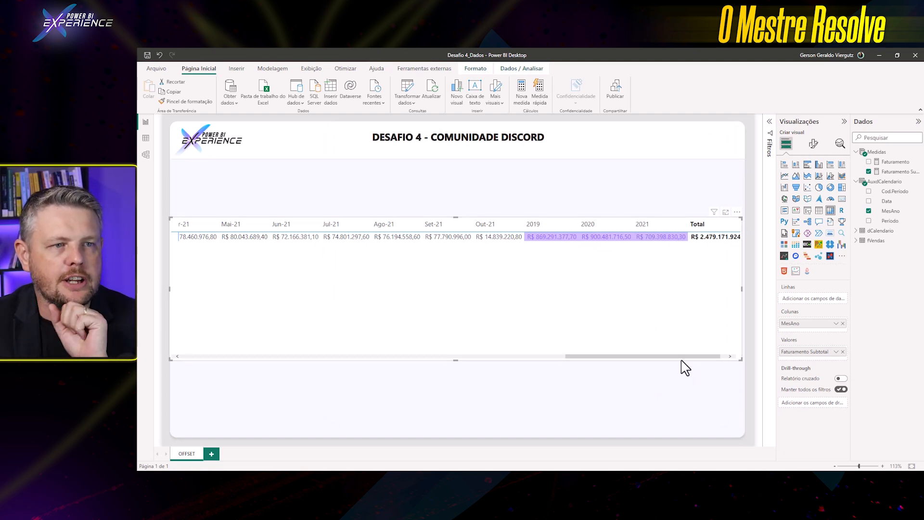
Add a slicer below the matrix using the Ano field from the dCalendario table
mouse_move(680, 358)
mouse_down()
mouse_move(642, 358)
mouse_move(668, 357)
mouse_up()
scroll(671, 359, up, 1)
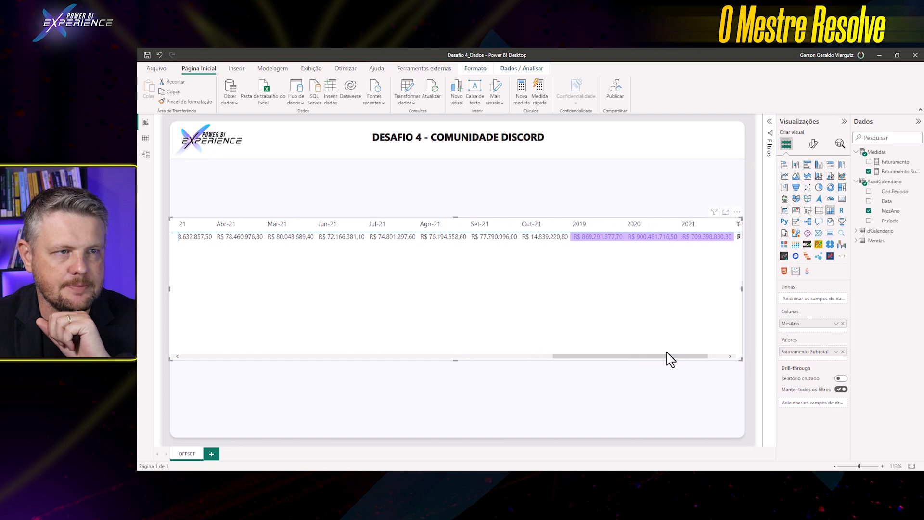
drag(670, 359, 297, 356)
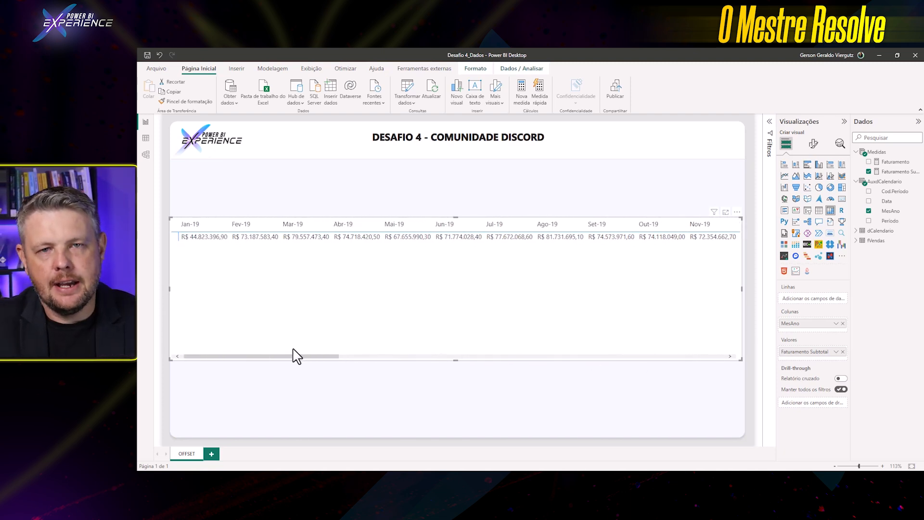
drag(431, 358, 744, 356)
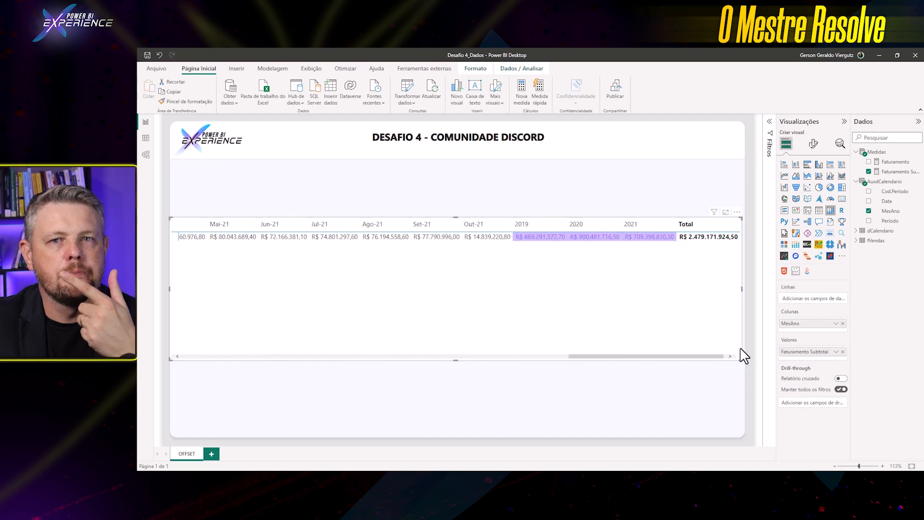
click(611, 387)
click(808, 211)
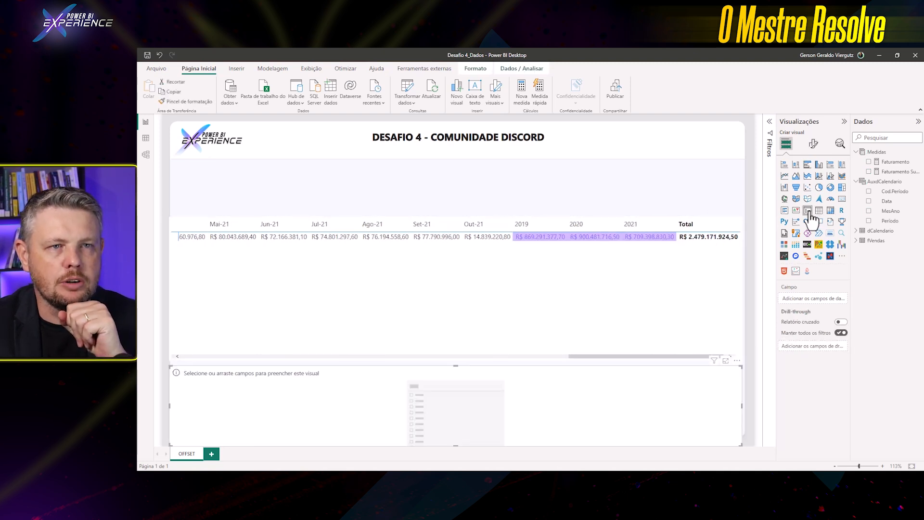
click(856, 231)
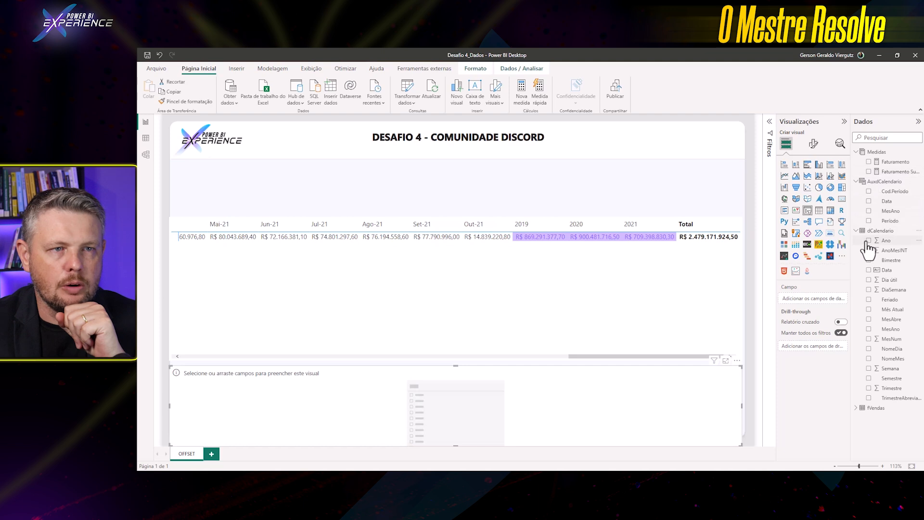
click(868, 241)
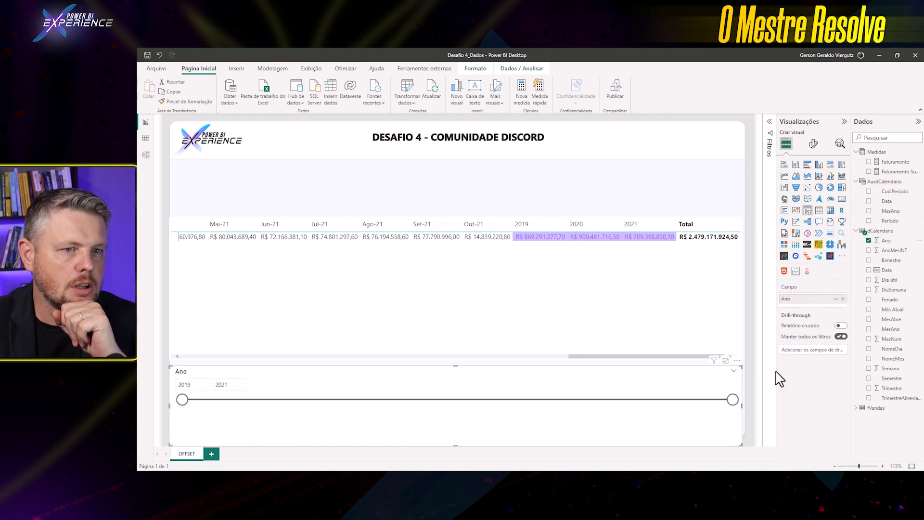
Change the Ano slicer style to Bloco, shrink it to a single row and place it above the matrix's right end
click(814, 143)
click(801, 200)
click(801, 238)
click(799, 259)
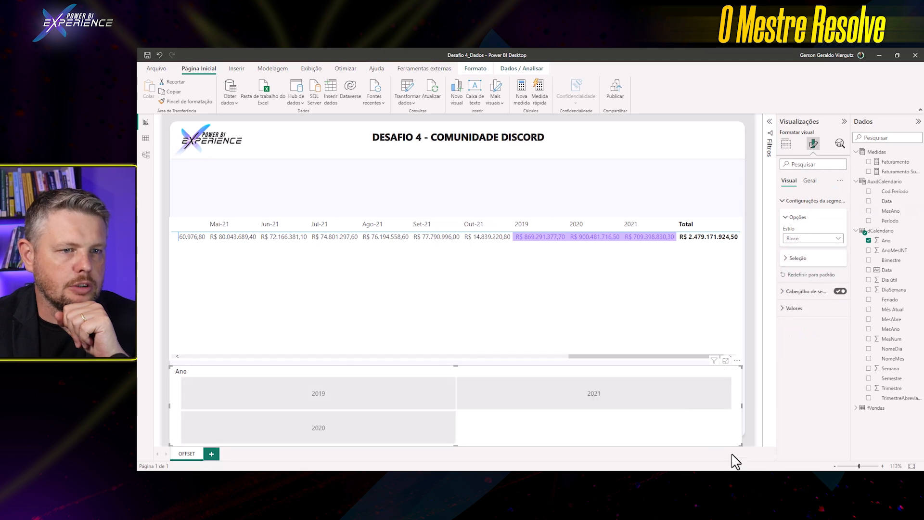
drag(740, 445, 406, 396)
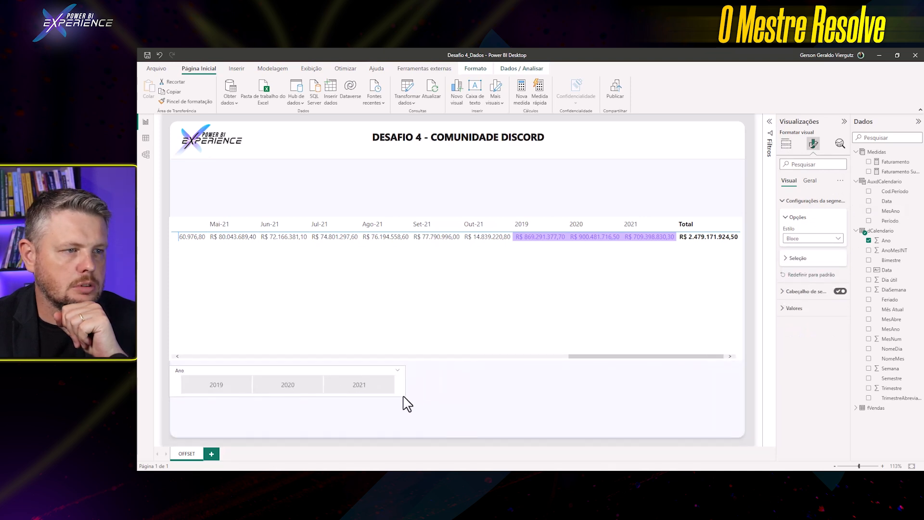
drag(401, 362, 697, 174)
drag(743, 157, 732, 159)
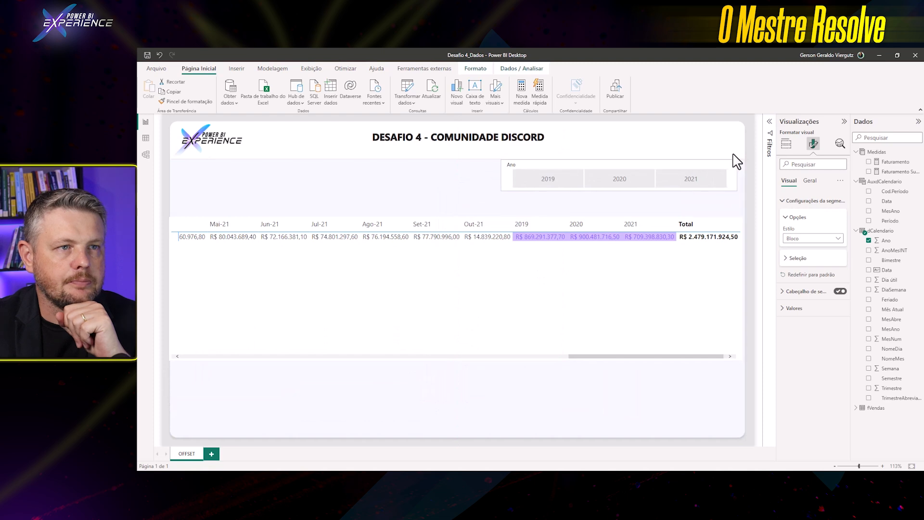
Filter the report to 2020, add 2021 to the selection, and check the matrix's yearly subtotals and total
click(633, 187)
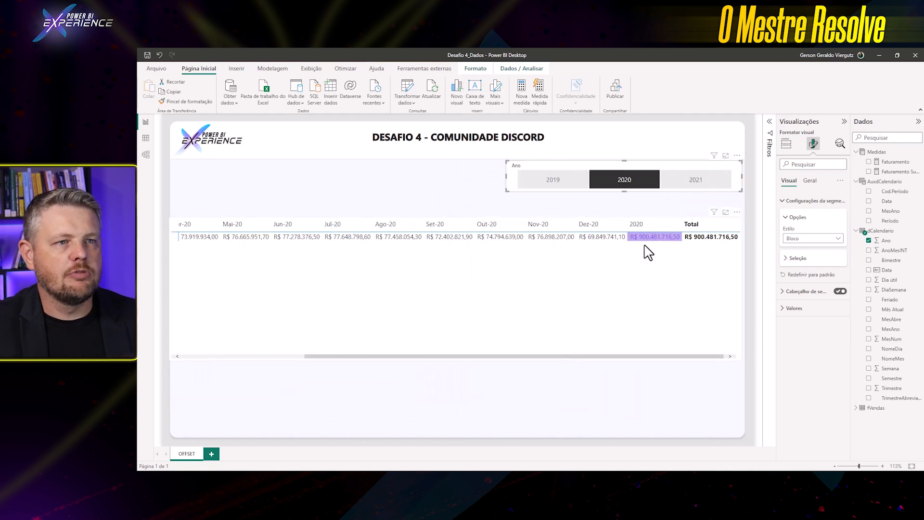
ctrl+click(698, 189)
drag(583, 358, 727, 359)
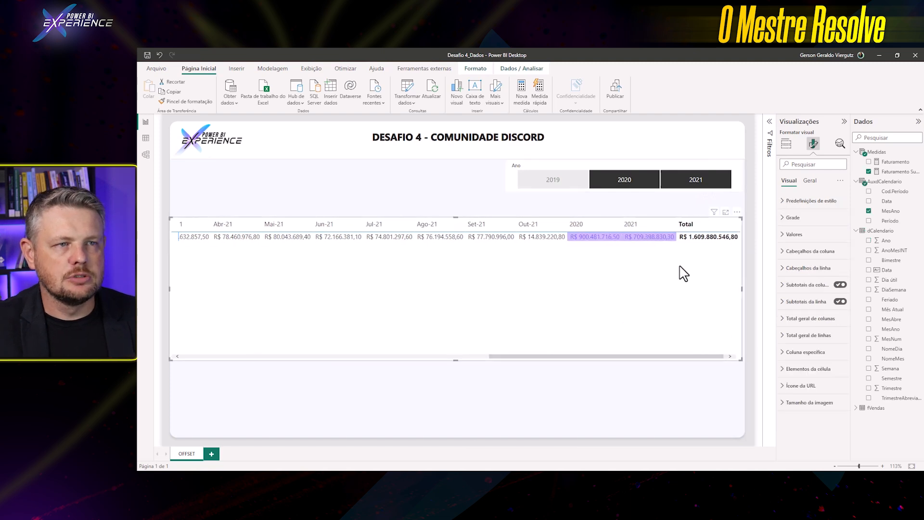
Clear the year selection in the Ano slicer and convert the matrix into a clustered column chart
ctrl+click(678, 186)
click(653, 185)
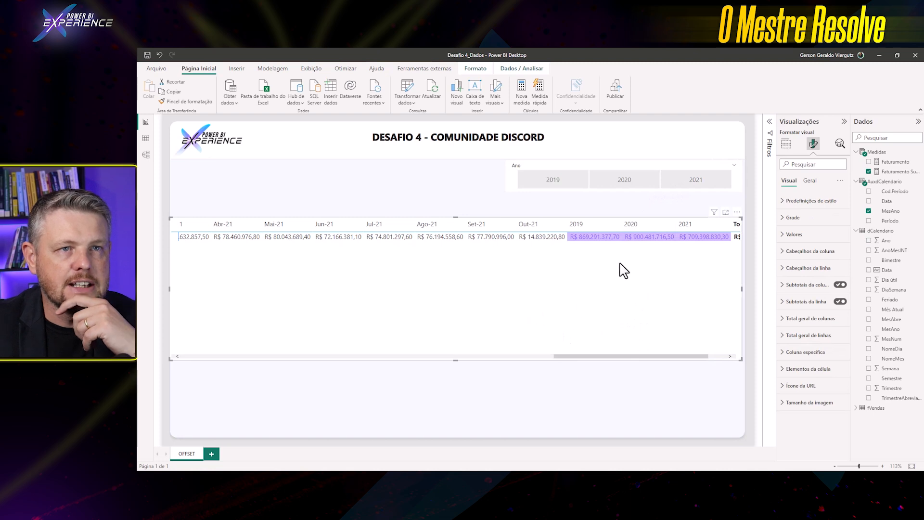
click(786, 143)
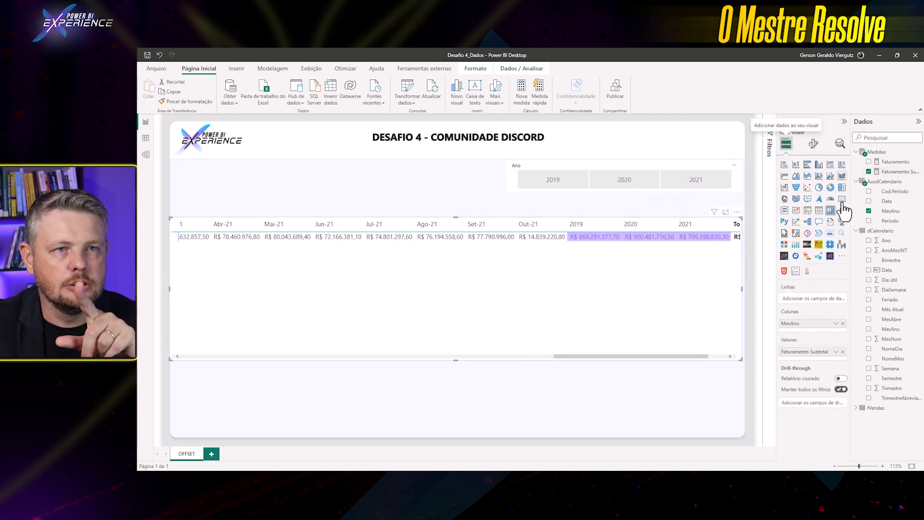
click(819, 166)
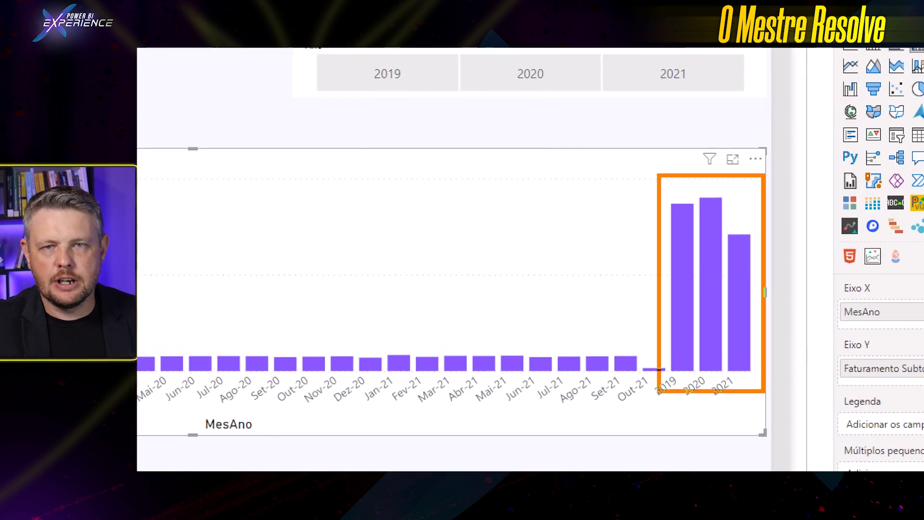
Filter the column chart to the years 2020 and 2021 with the Ano slicer
click(643, 185)
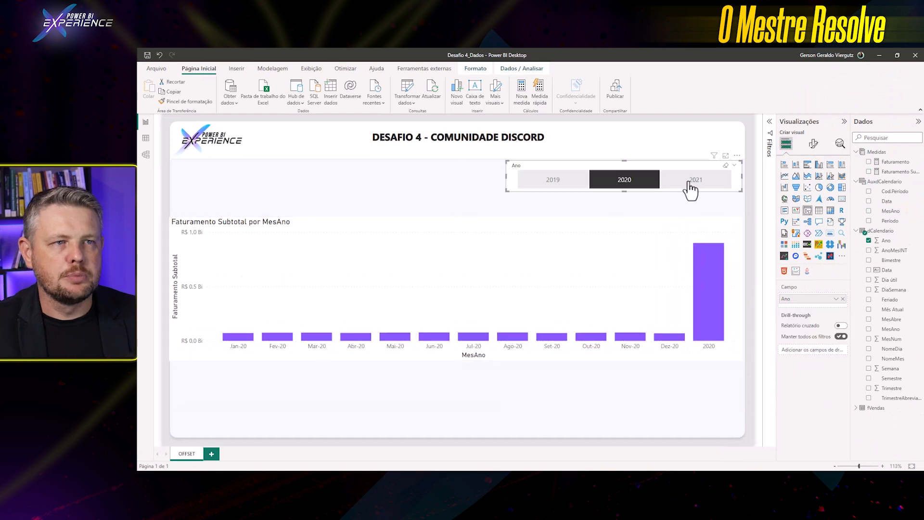
click(691, 188)
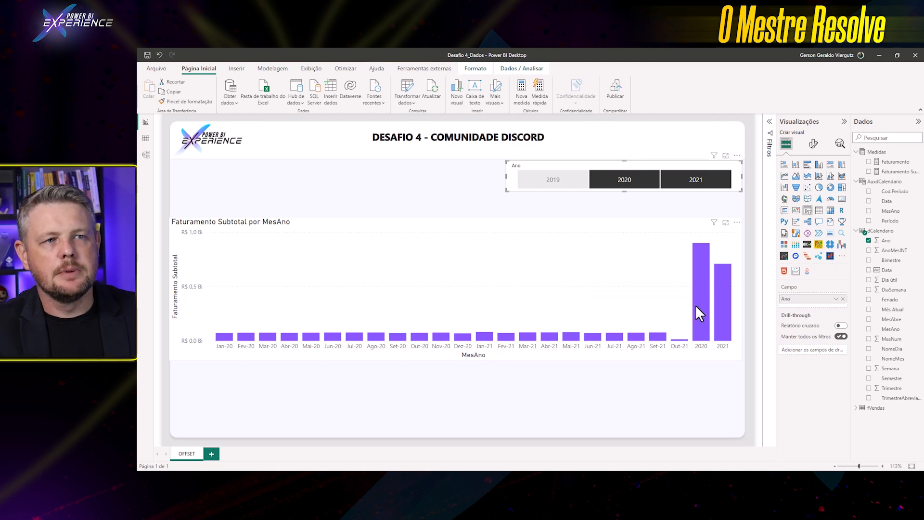
click(814, 144)
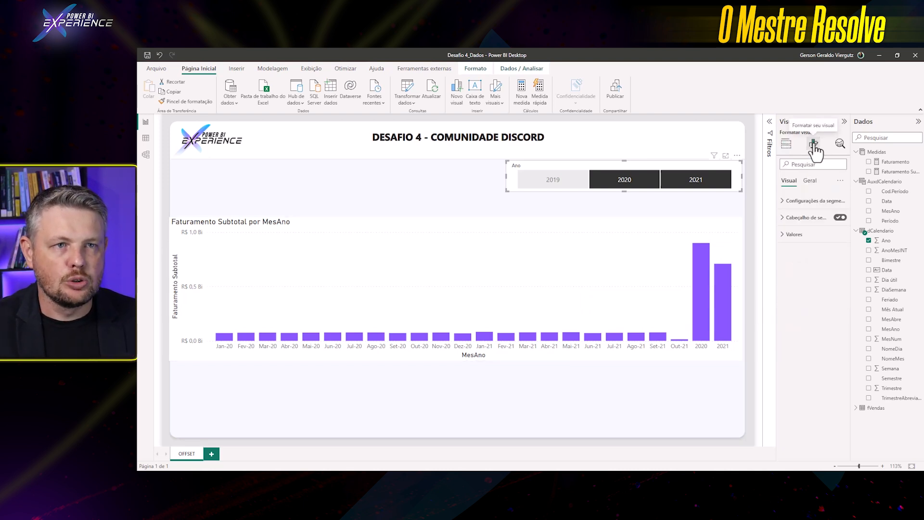
Set the chart's column color to a Regras conditional format based on Cod.Período from AuxdCalendario, summarized as Média
click(634, 274)
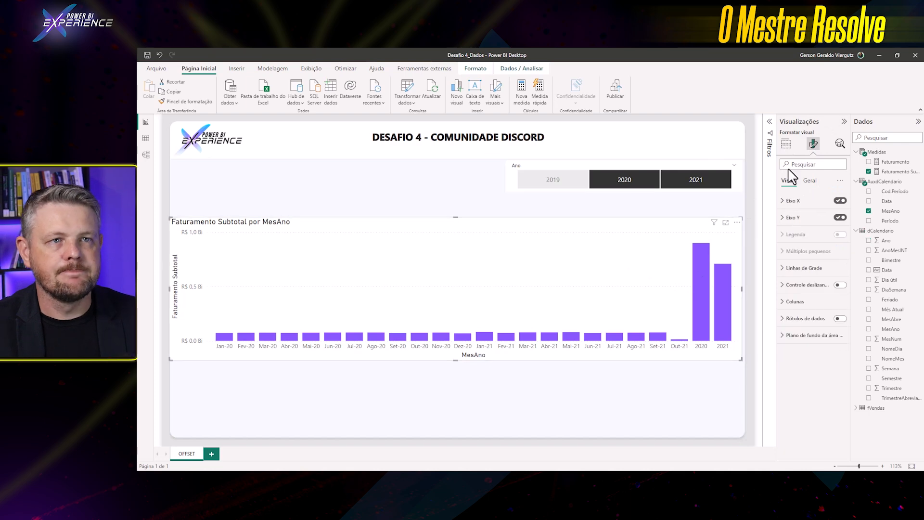
click(795, 301)
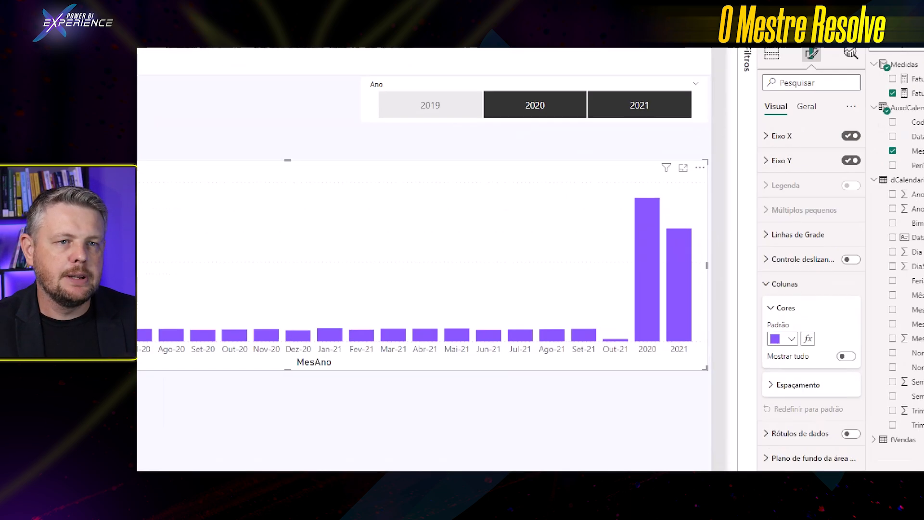
click(812, 340)
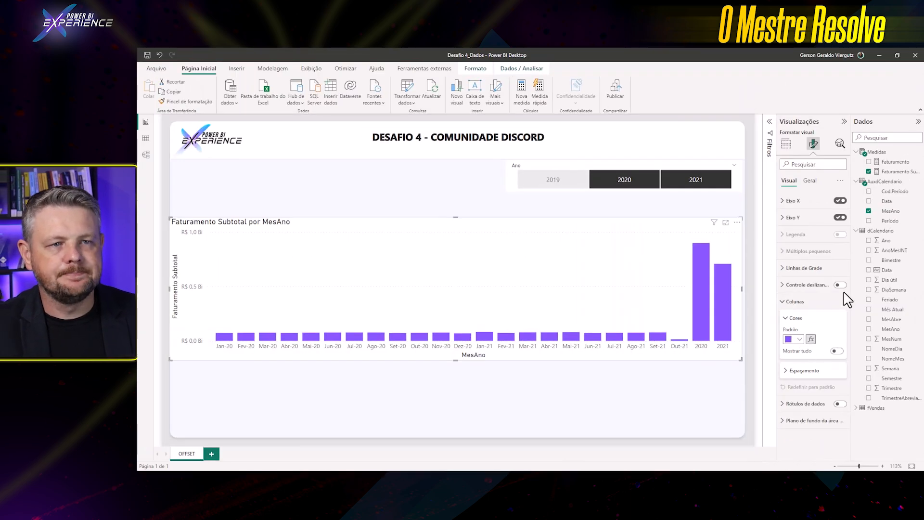
click(387, 169)
click(388, 169)
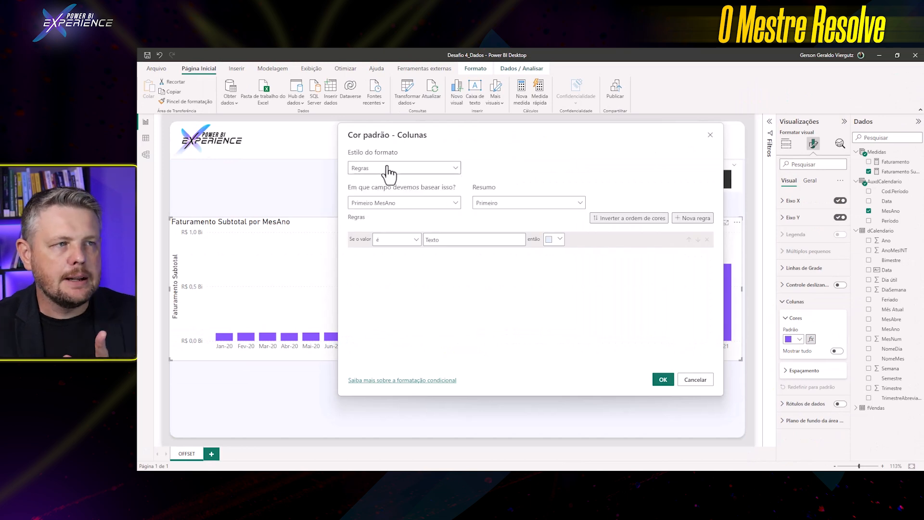
click(395, 206)
click(356, 241)
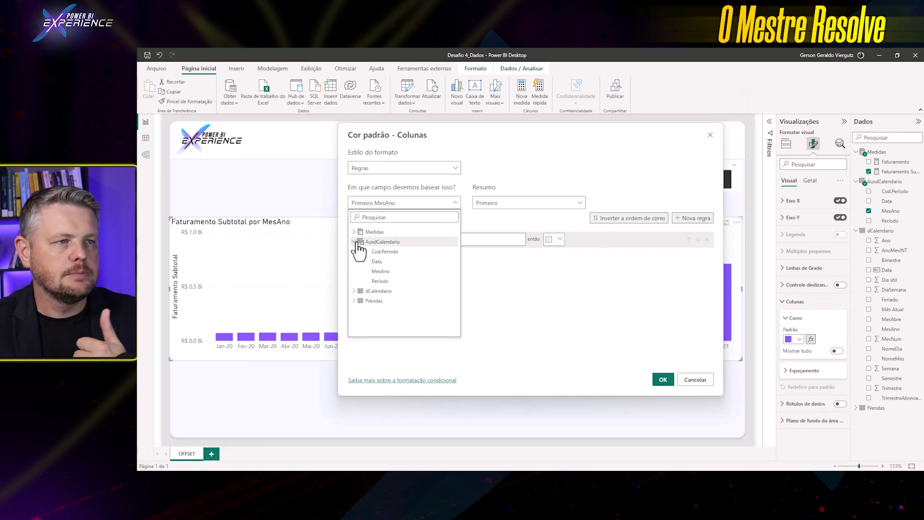
click(383, 251)
click(500, 206)
click(475, 232)
Define and apply a column color rule that turns columns dark purple when the value equals the number 1
click(413, 240)
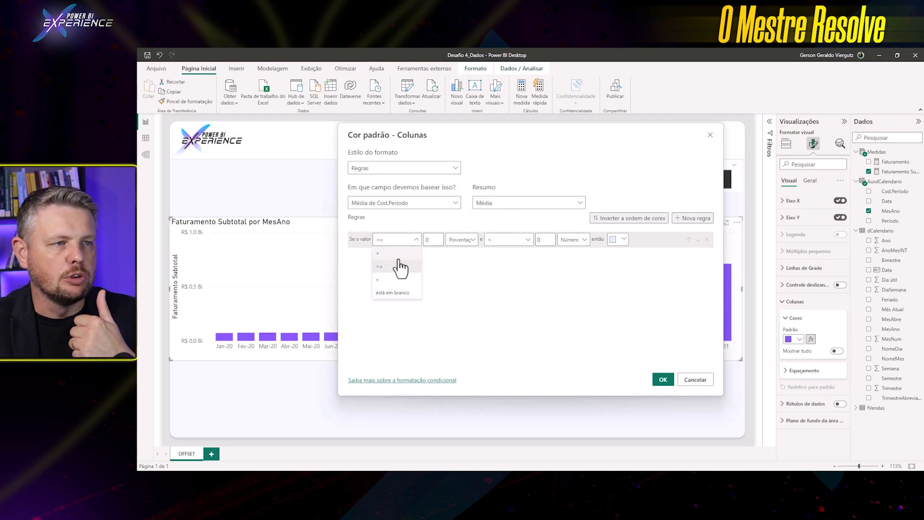
click(395, 289)
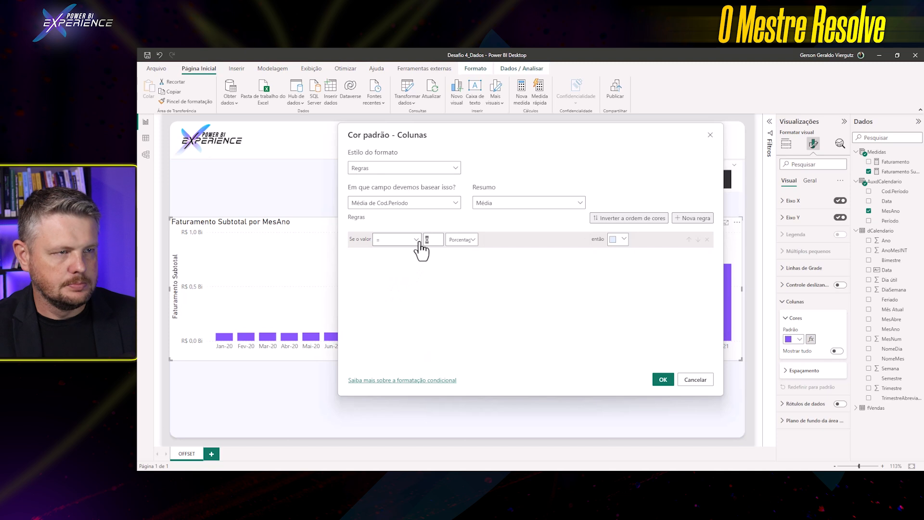
text(1)
click(460, 240)
click(462, 258)
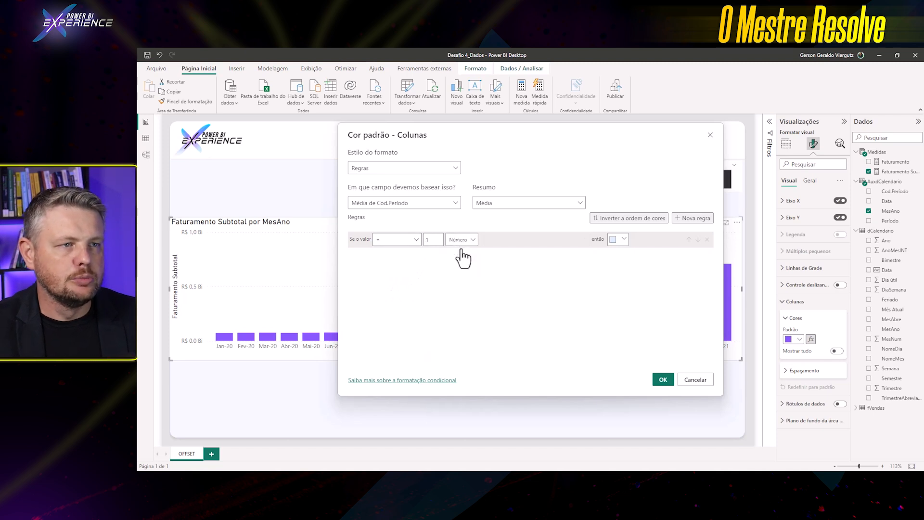
click(621, 241)
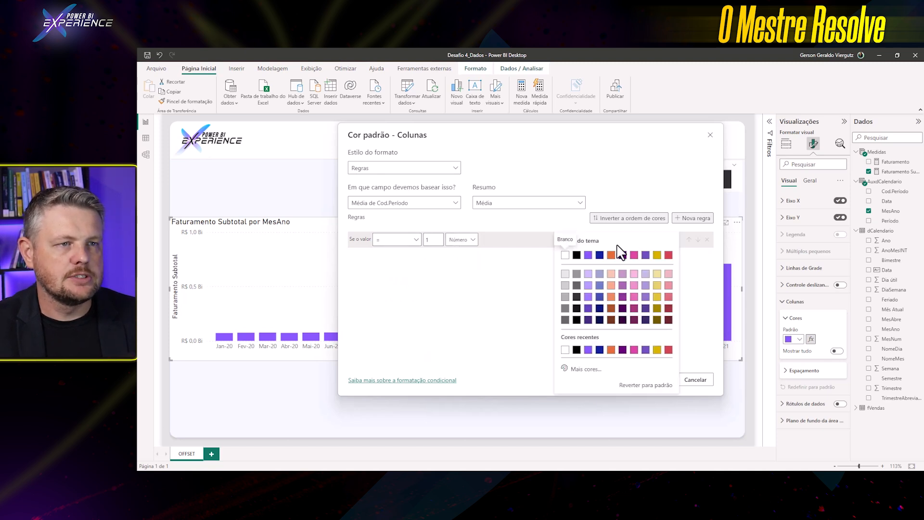
click(588, 320)
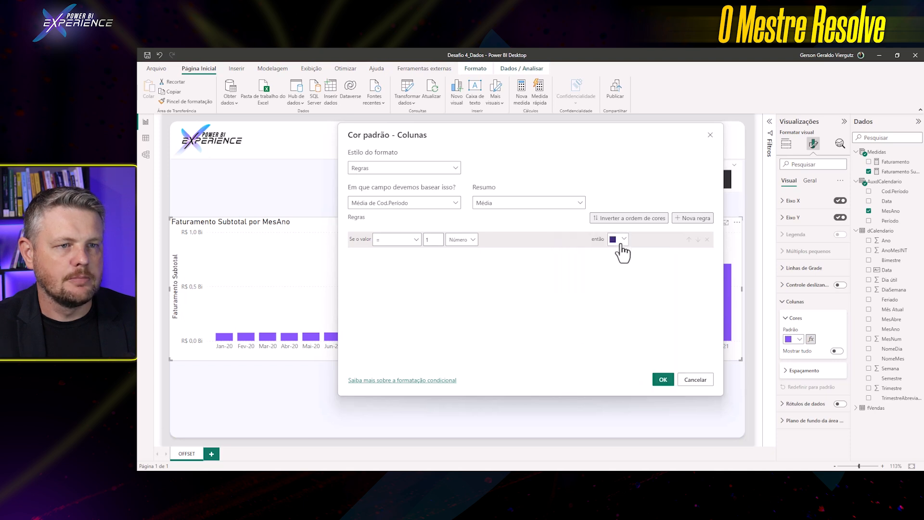
click(667, 380)
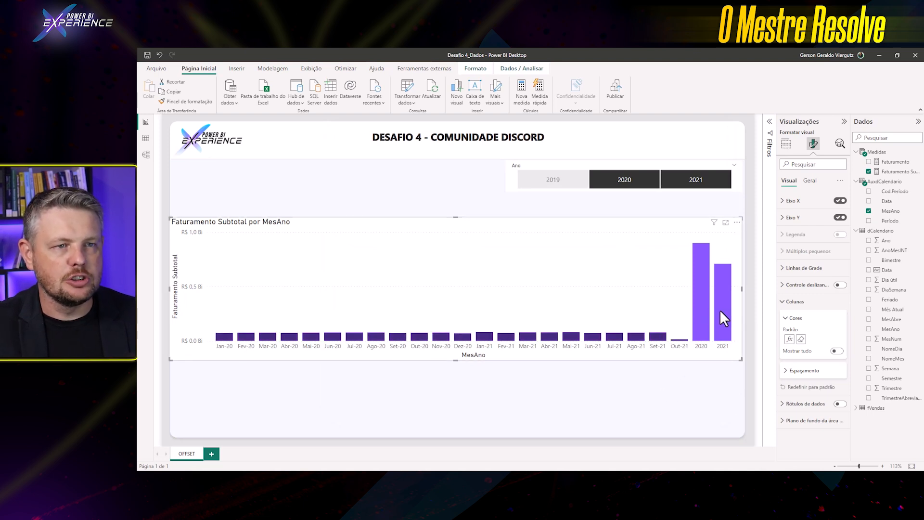
Change the column color rule's comparison value to 2, apply it and deselect the chart
click(789, 339)
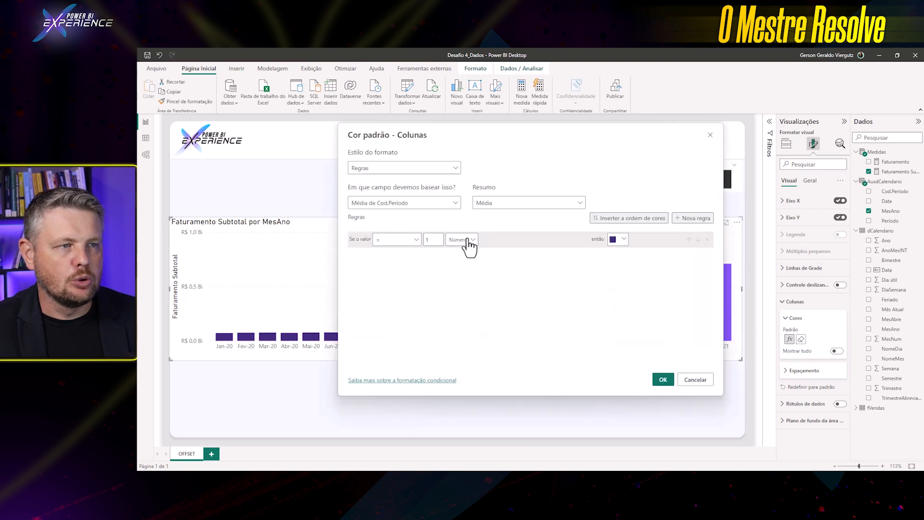
drag(430, 241, 408, 241)
text(2)
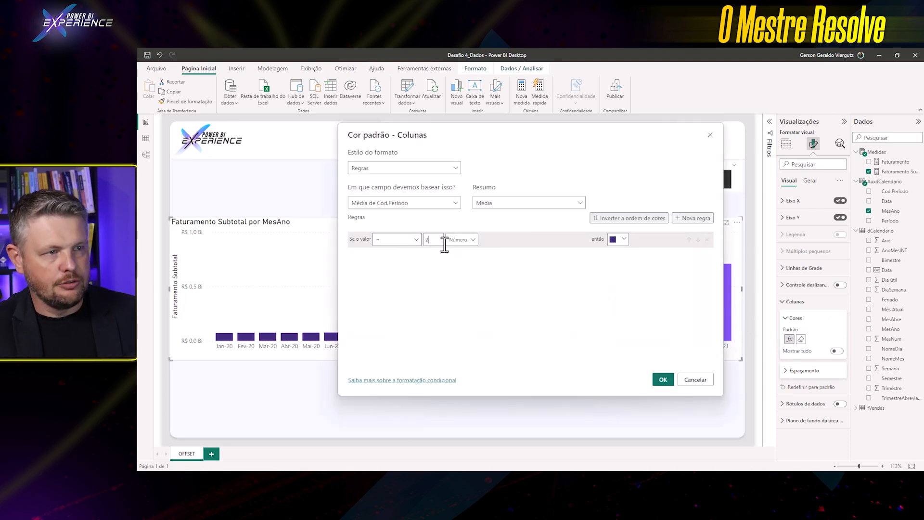
click(667, 381)
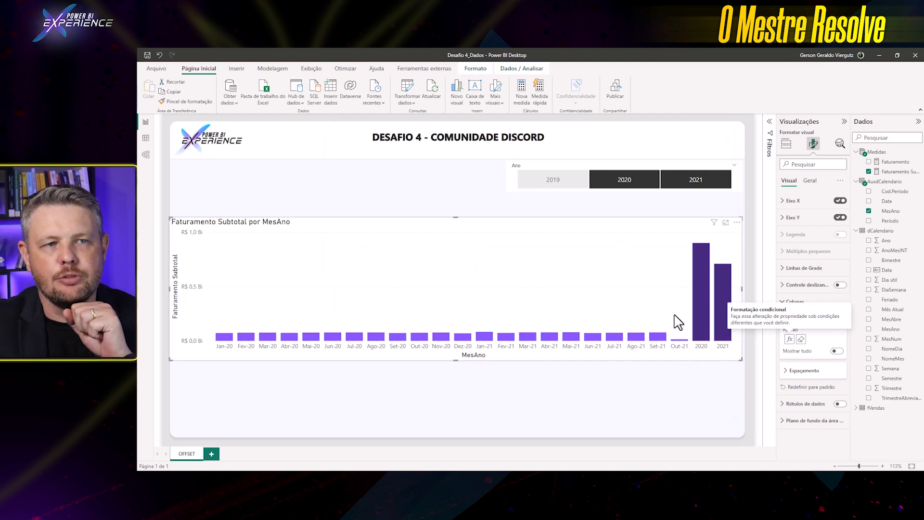
click(645, 388)
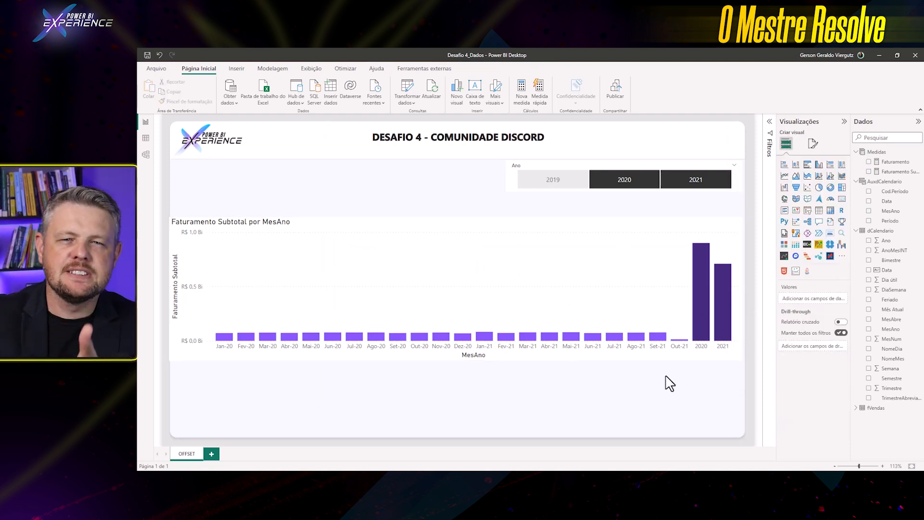